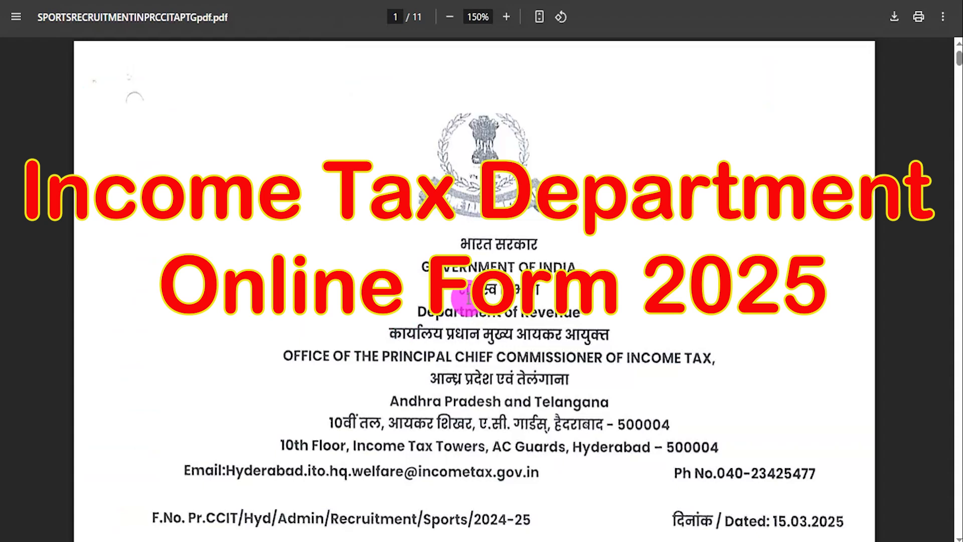
- Skim the sports recruitment notification for its issuing office, vacancy table, age limits, educational qualifications and sports disciplines
drag(428, 307, 522, 307)
scroll(522, 308, down, 6)
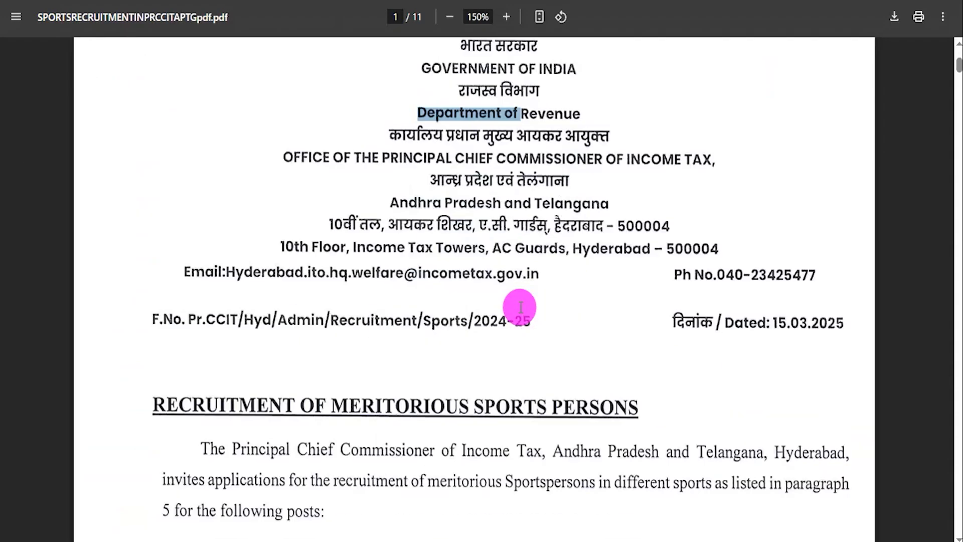
scroll(521, 307, down, 5)
mouse_move(303, 251)
mouse_down()
mouse_move(441, 254)
mouse_move(337, 276)
mouse_move(284, 299)
mouse_move(366, 308)
mouse_move(276, 327)
mouse_move(438, 325)
mouse_up()
scroll(436, 278, down, 9)
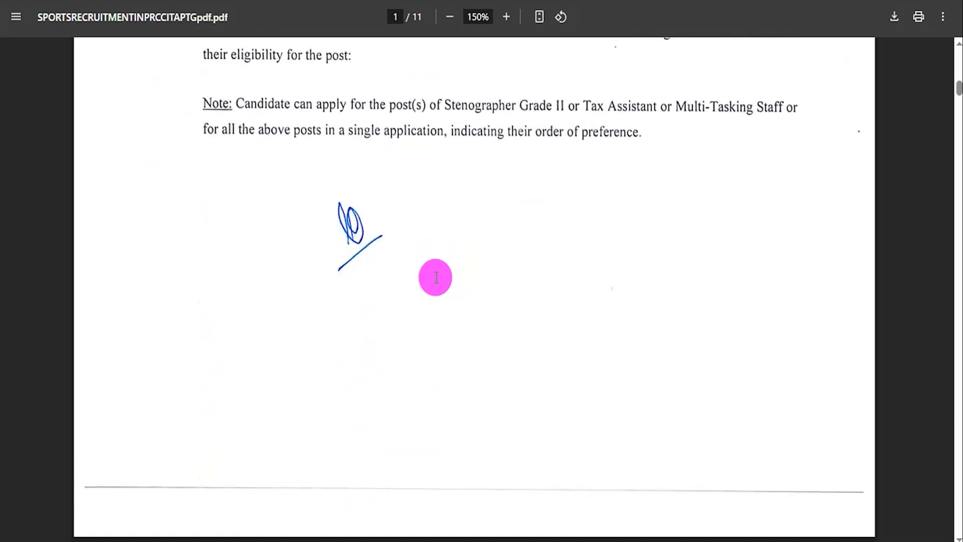
scroll(435, 276, down, 10)
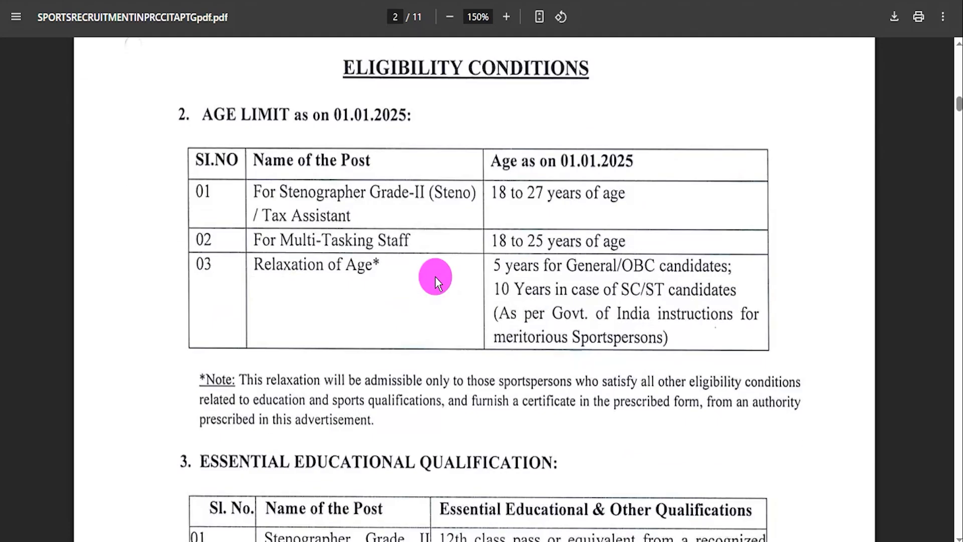
scroll(435, 276, down, 10)
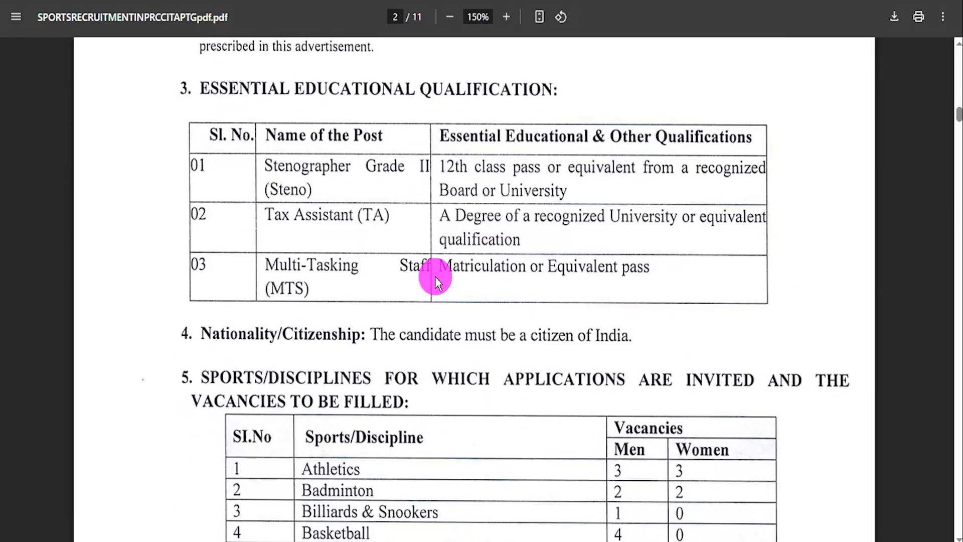
scroll(435, 276, up, 3)
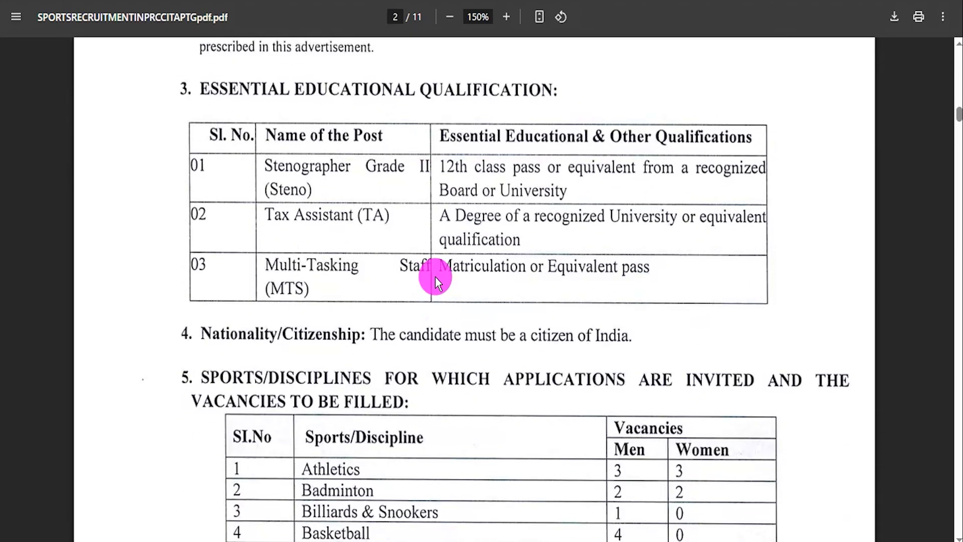
scroll(435, 276, down, 14)
scroll(435, 276, up, 8)
scroll(435, 276, up, 20)
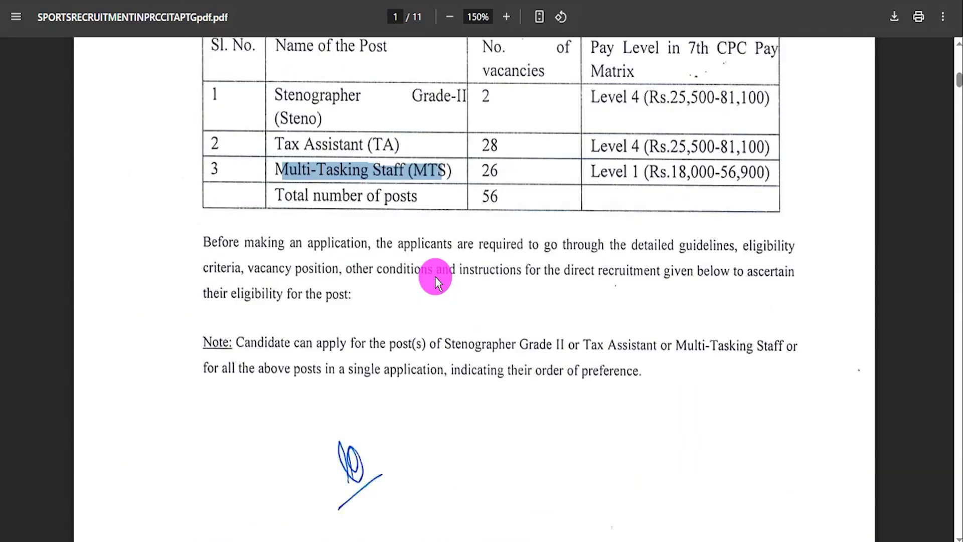
scroll(436, 276, up, 5)
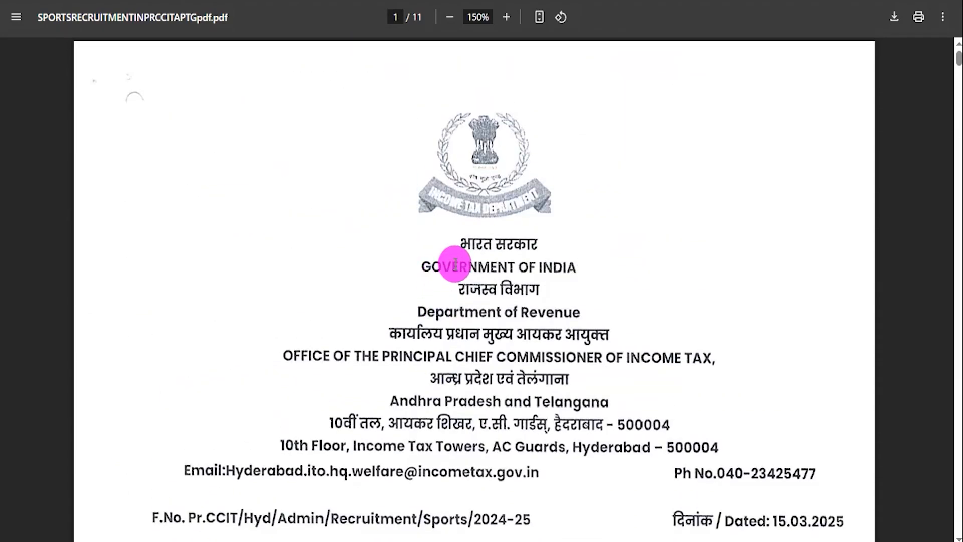
- Switch to the Pr. Chief Commissioner of IncomeTax website and look over its home page
drag(456, 264, 507, 264)
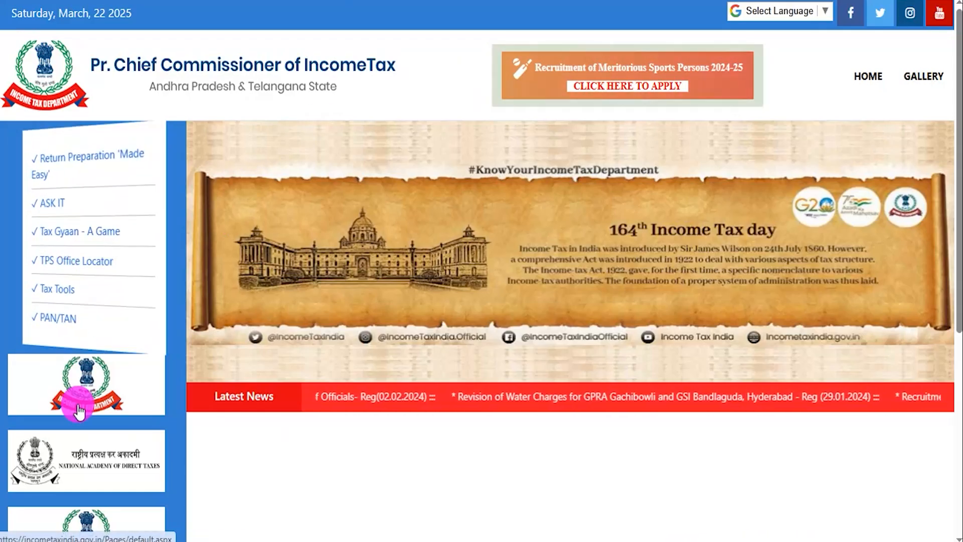
scroll(562, 164, down, 6)
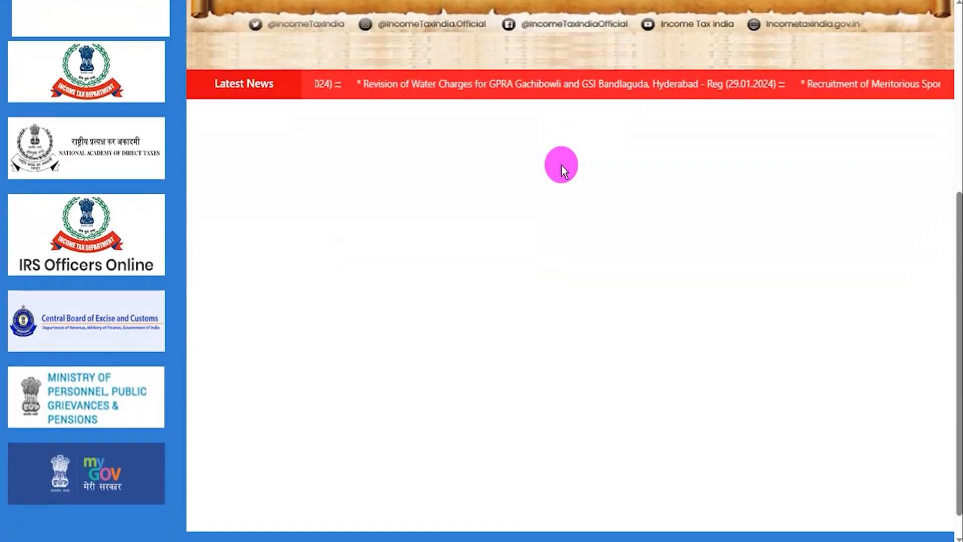
scroll(561, 164, up, 6)
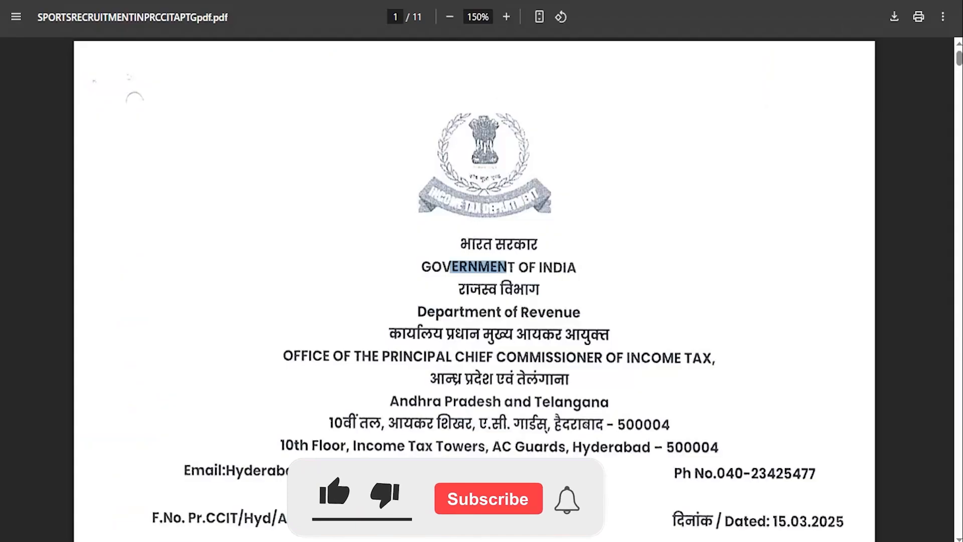
- Return to the notification PDF and review the vacancy position, age limits as on 01.01.2025 and essential educational qualifications
click(468, 318)
scroll(502, 261, down, 10)
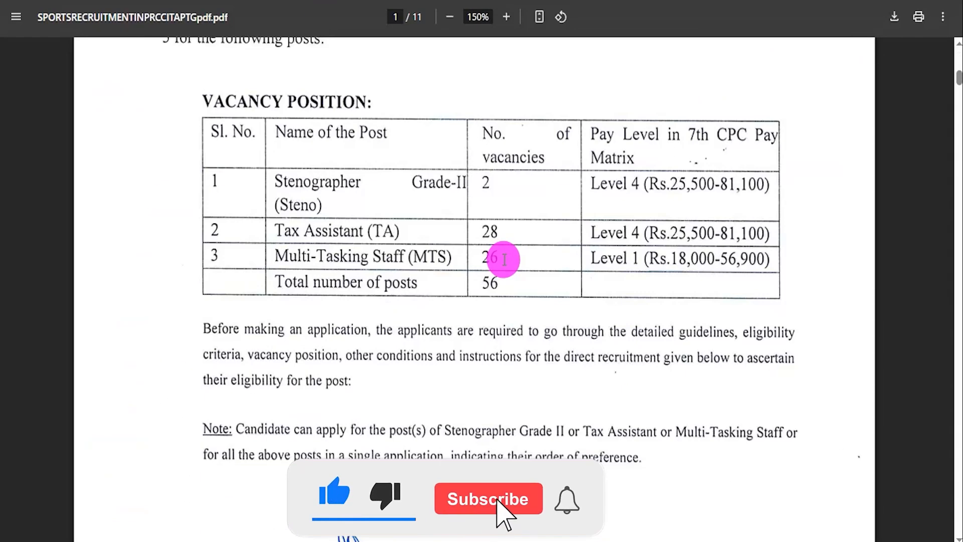
scroll(504, 256, down, 15)
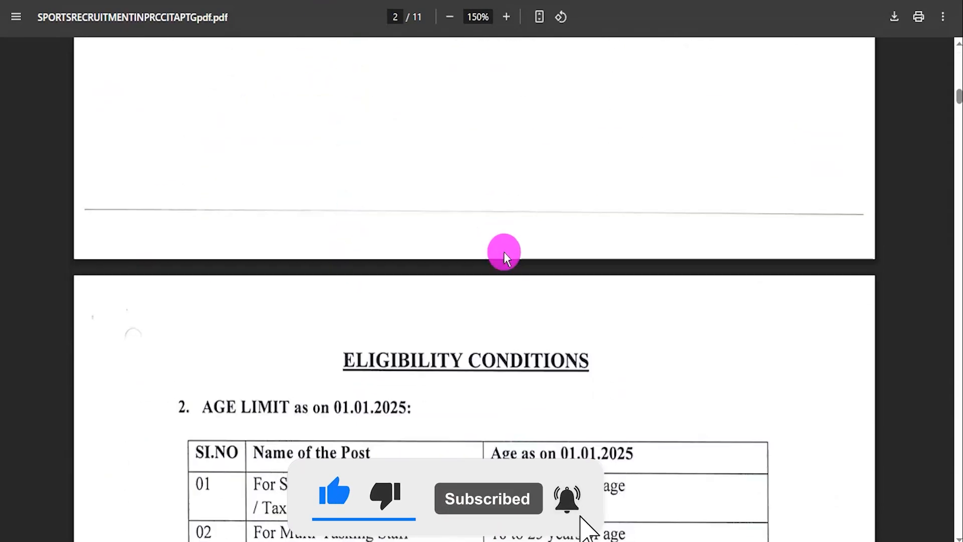
scroll(503, 252, down, 2)
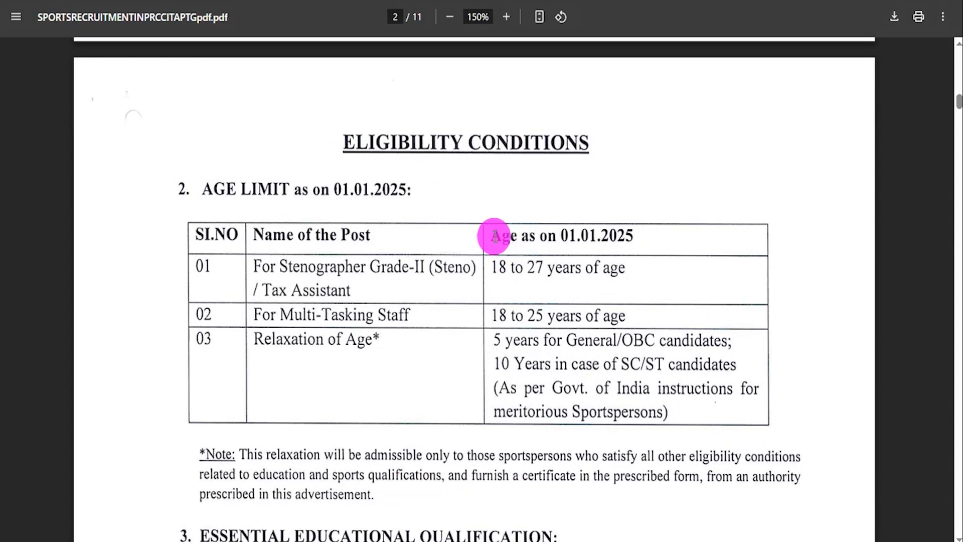
drag(513, 236, 615, 236)
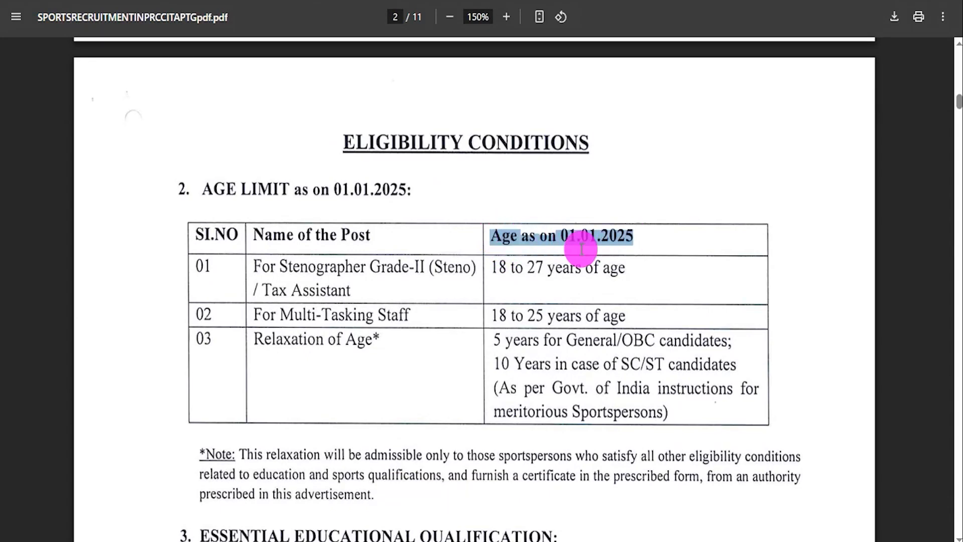
drag(489, 267, 622, 266)
scroll(615, 262, down, 4)
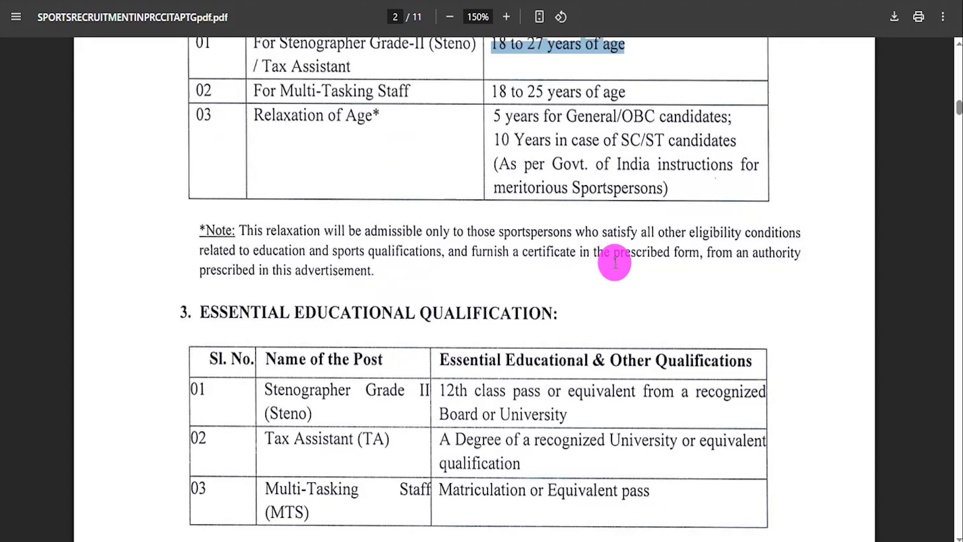
scroll(615, 262, down, 4)
scroll(615, 262, down, 3)
scroll(615, 262, up, 6)
scroll(615, 261, up, 20)
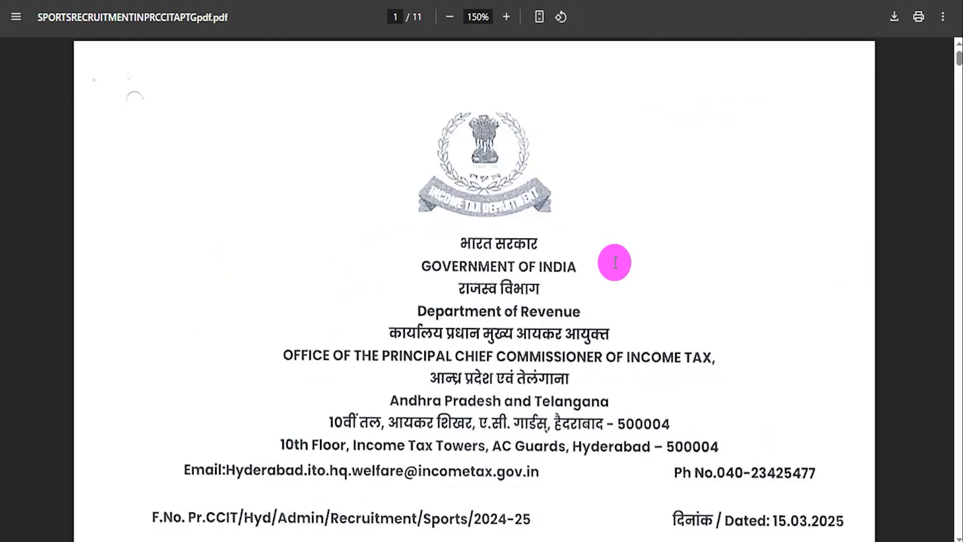
drag(467, 244, 512, 241)
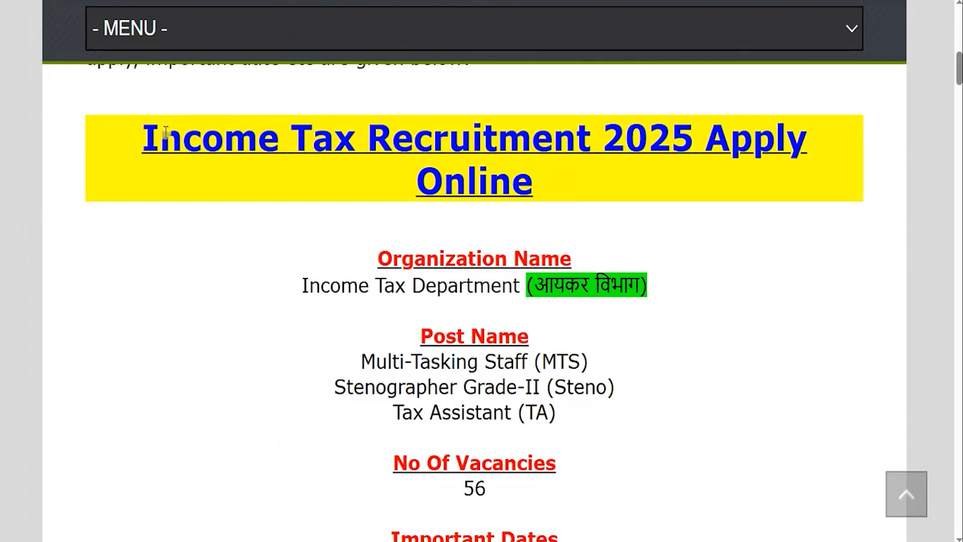
- Switch to the Income Tax Recruitment 2025 article and read its title, organization name and post names
drag(159, 135, 507, 184)
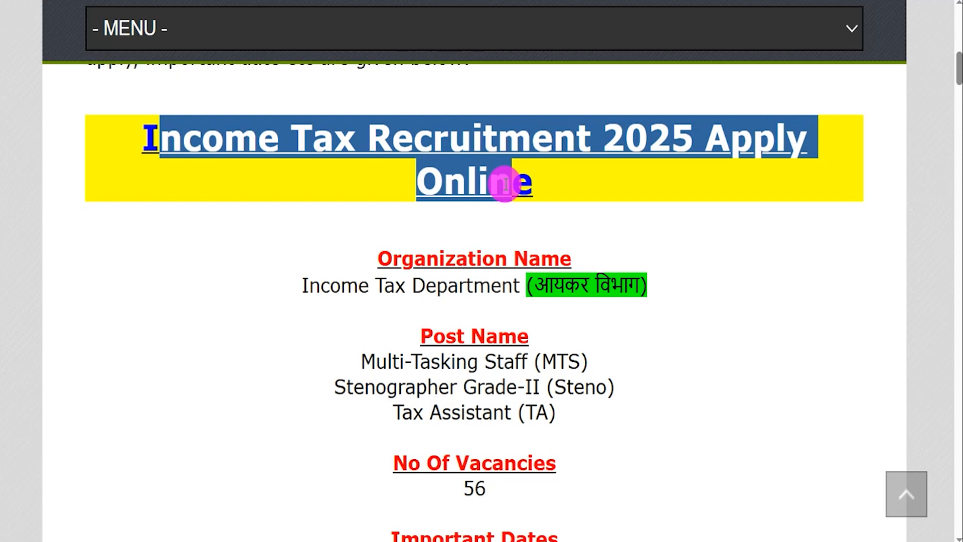
drag(309, 284, 627, 290)
drag(376, 362, 514, 360)
double_click(561, 361)
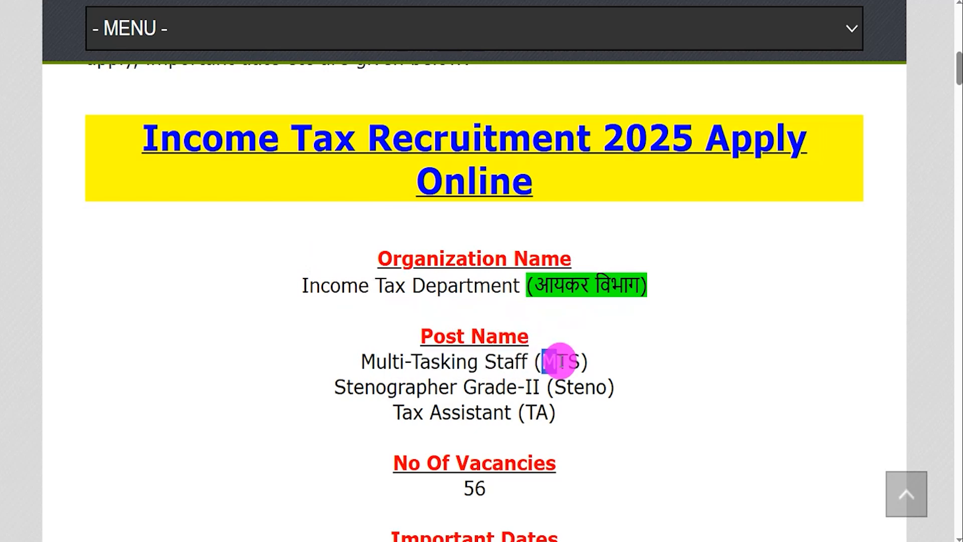
drag(347, 387, 535, 389)
drag(403, 412, 479, 413)
- Read the starting and last dates for applying online under Important Dates, highlighting each date
scroll(489, 409, down, 5)
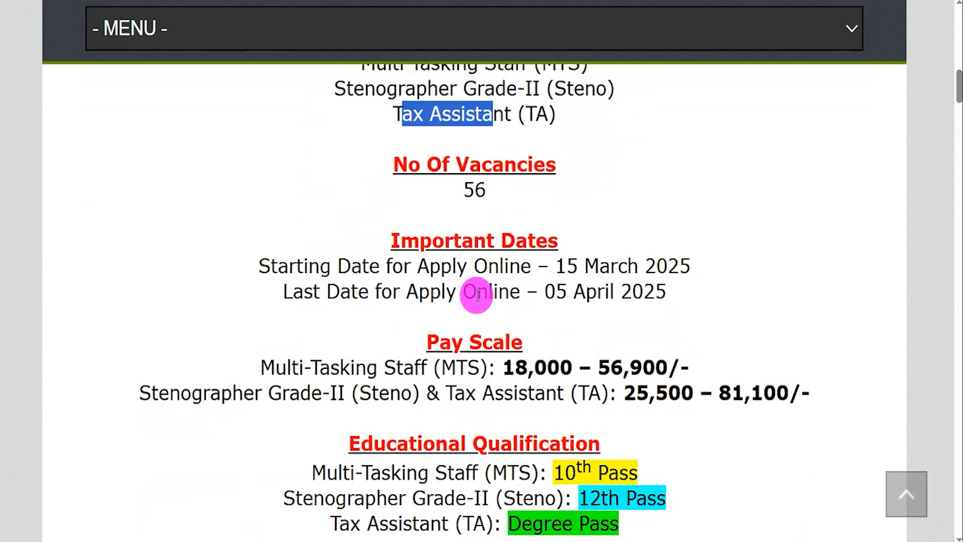
drag(555, 266, 684, 266)
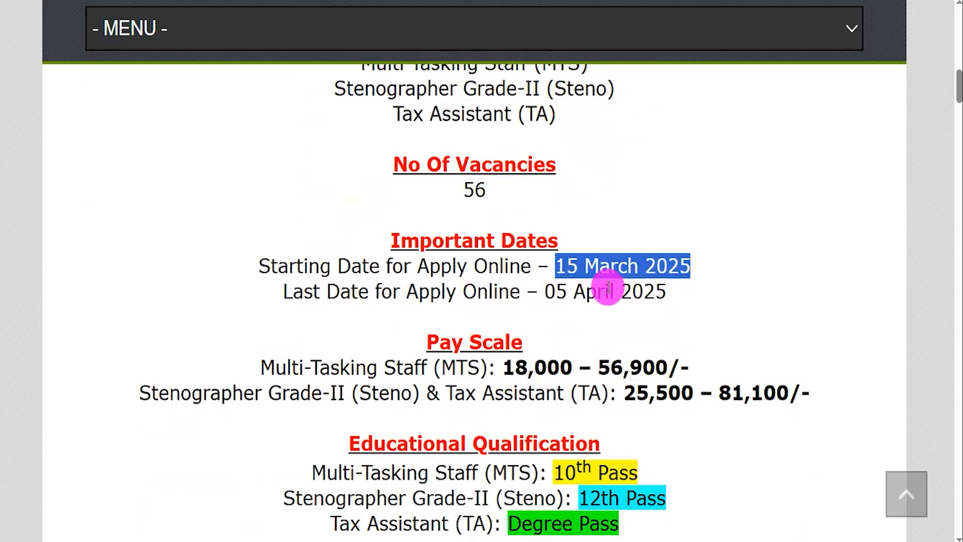
drag(545, 292, 632, 290)
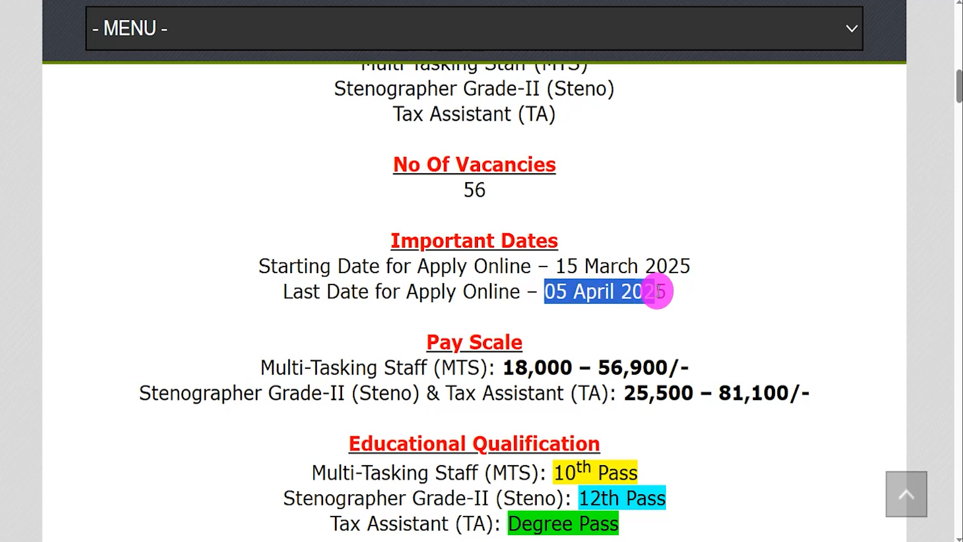
- Read the educational qualification required for each post, highlighting the Multi-Tasking Staff, Stenographer and Tax Assistant entries
scroll(527, 286, down, 4)
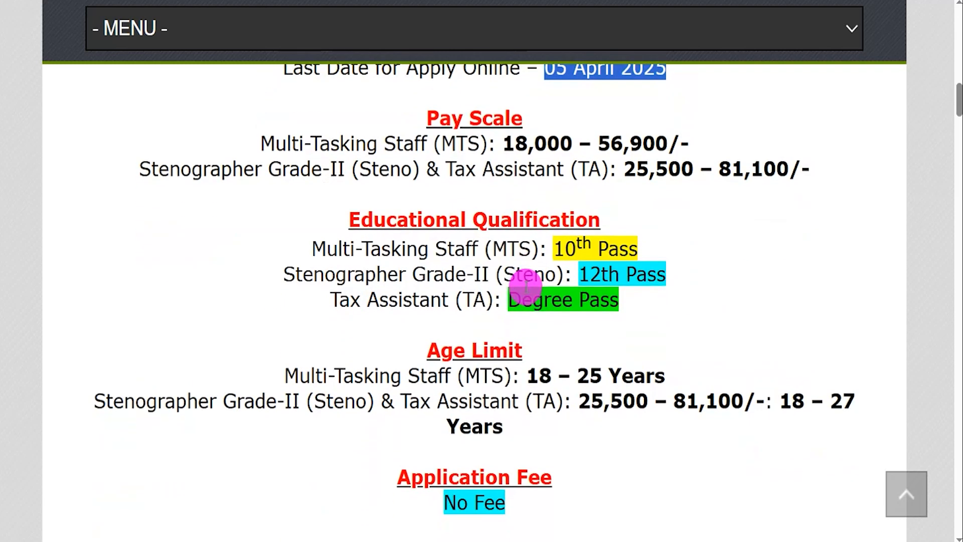
drag(328, 249, 627, 247)
drag(324, 274, 489, 273)
drag(580, 274, 642, 278)
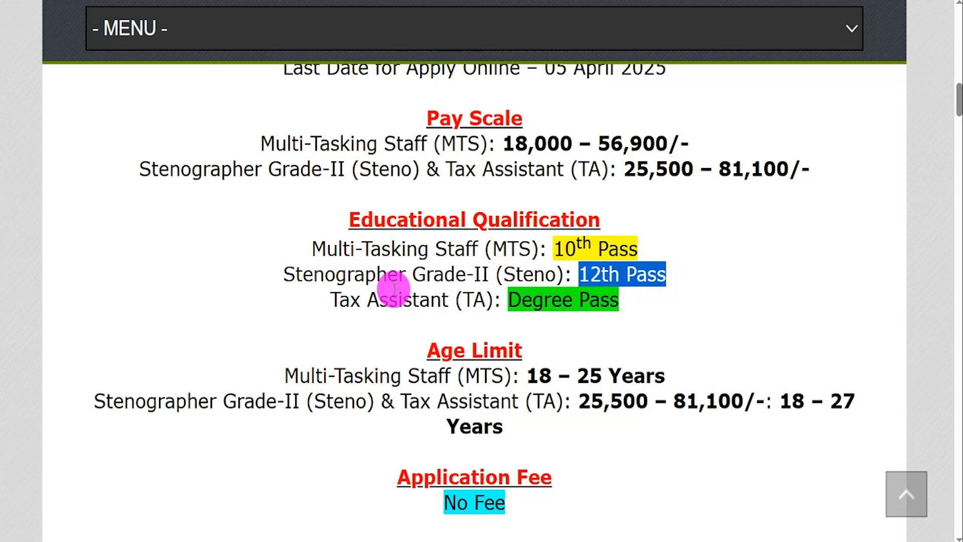
drag(352, 300, 442, 301)
drag(509, 300, 613, 303)
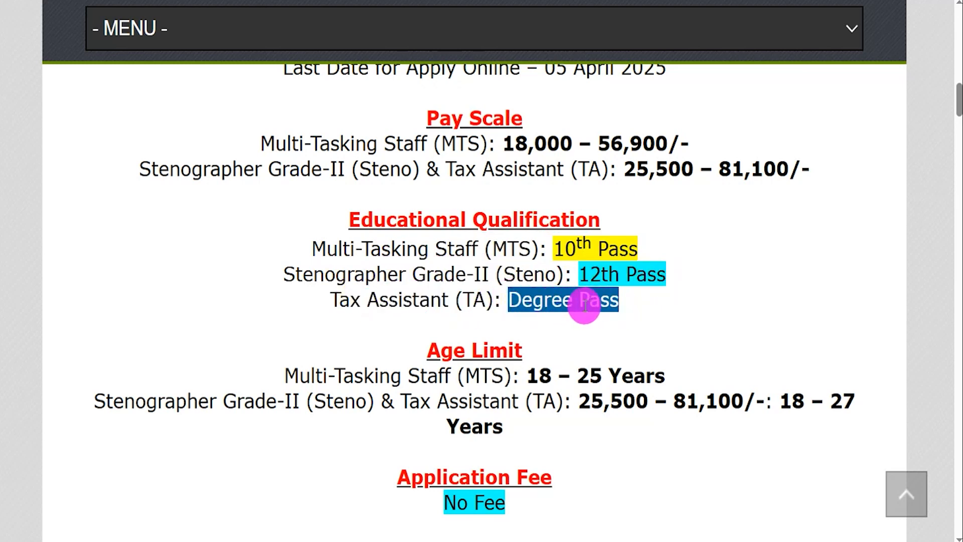
- Review the article's details from the application fee and apply mode down to the Official Notification Pdf entry under Important Links
scroll(585, 306, down, 3)
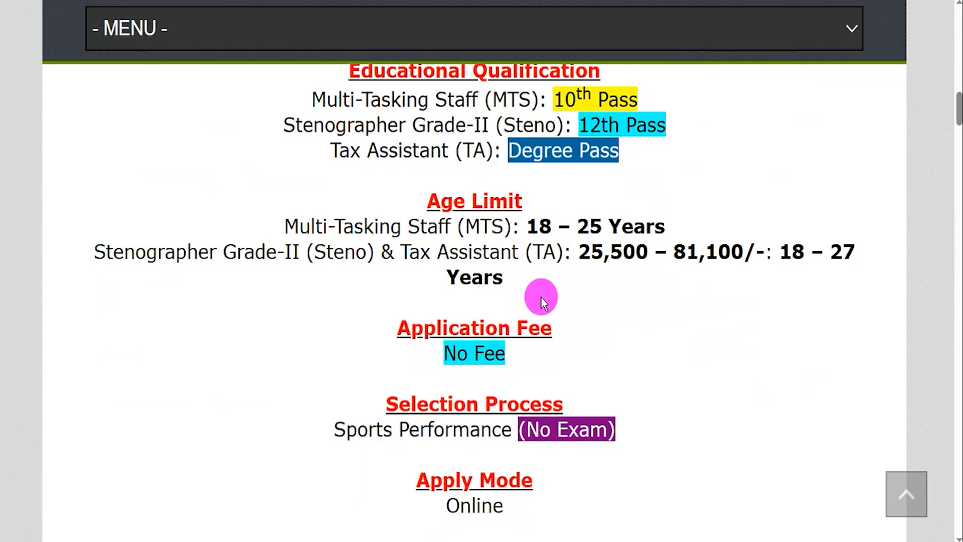
drag(445, 352, 494, 358)
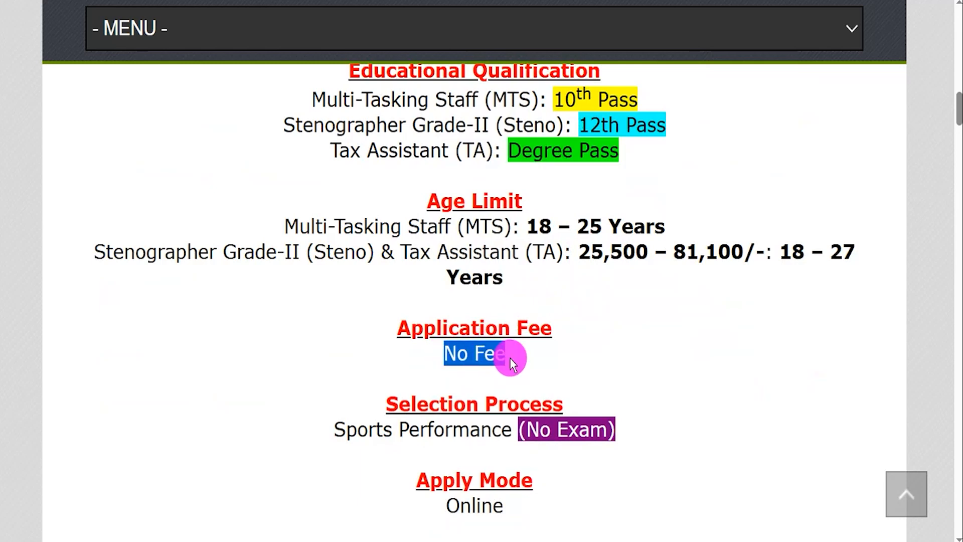
scroll(510, 358, down, 4)
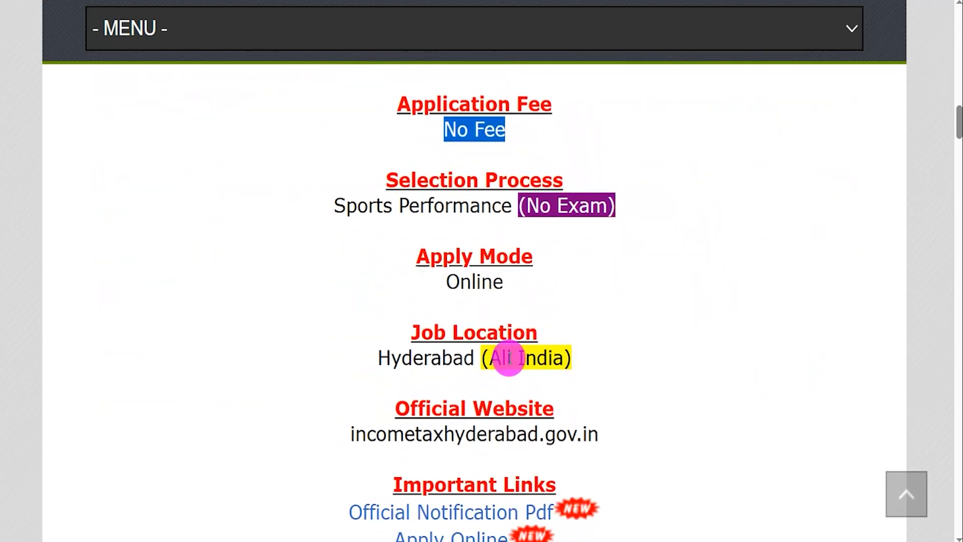
drag(447, 282, 503, 283)
scroll(473, 346, down, 1)
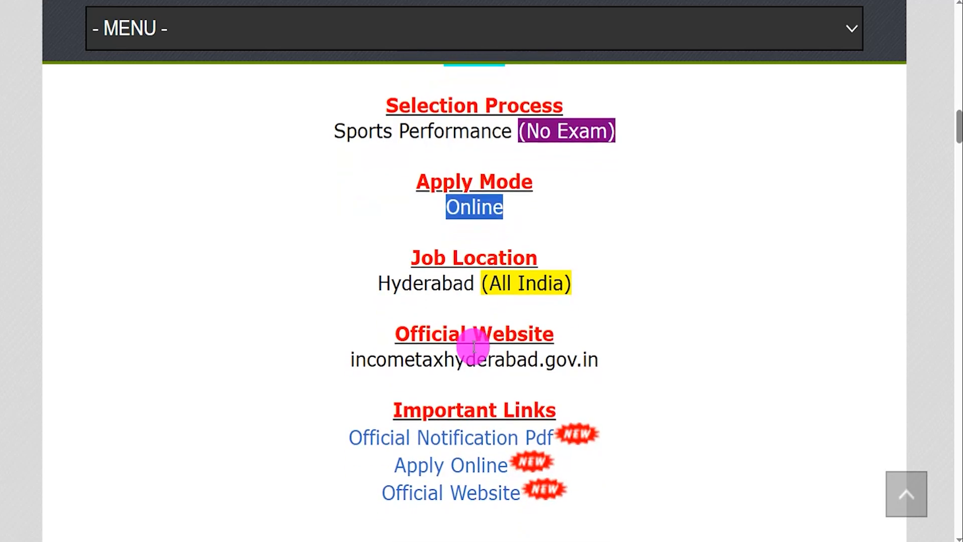
scroll(473, 346, down, 1)
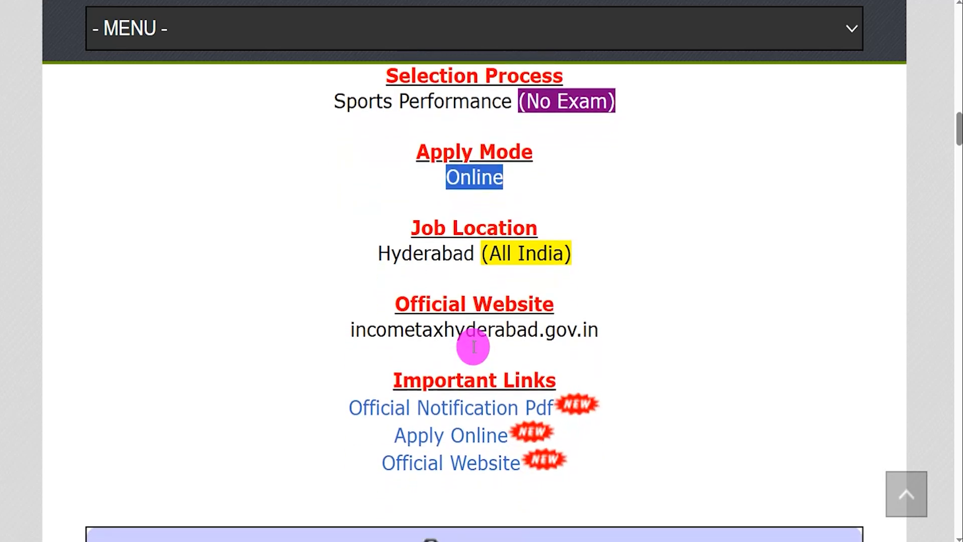
drag(401, 379, 546, 376)
drag(326, 402, 552, 404)
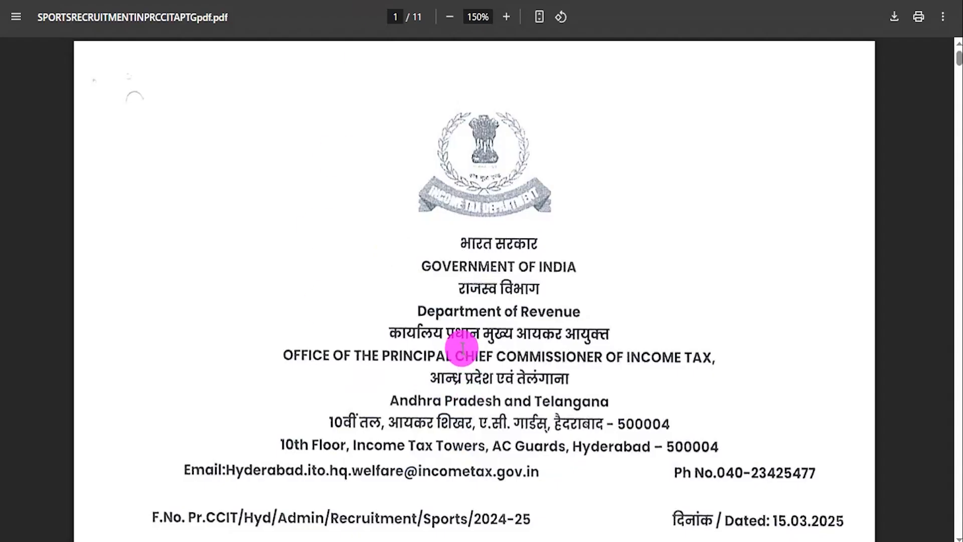
- Go back to the official notification PDF and recheck its educational qualifications, vacancy table and eligibility conditions
drag(422, 334, 575, 344)
click(565, 346)
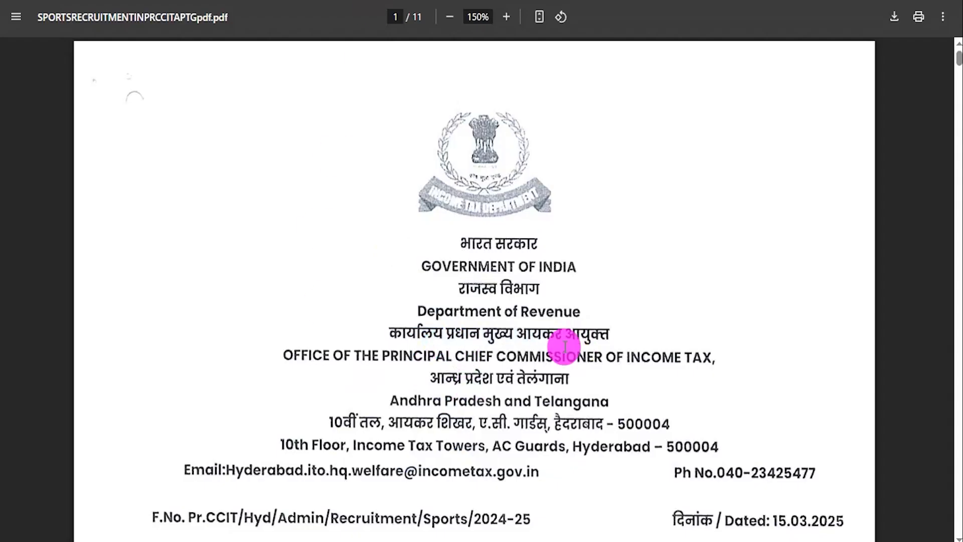
scroll(472, 301, down, 15)
scroll(479, 280, down, 15)
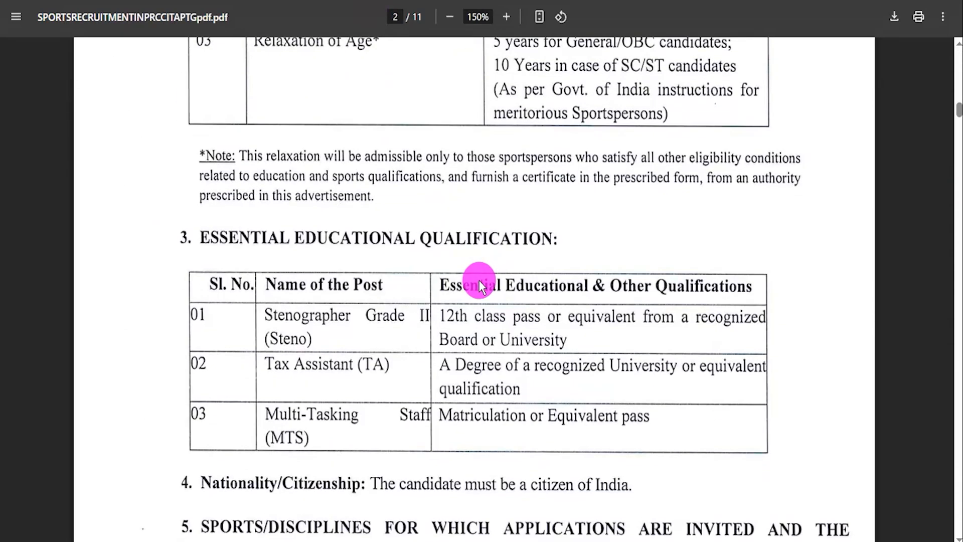
scroll(479, 284, up, 8)
scroll(479, 280, up, 10)
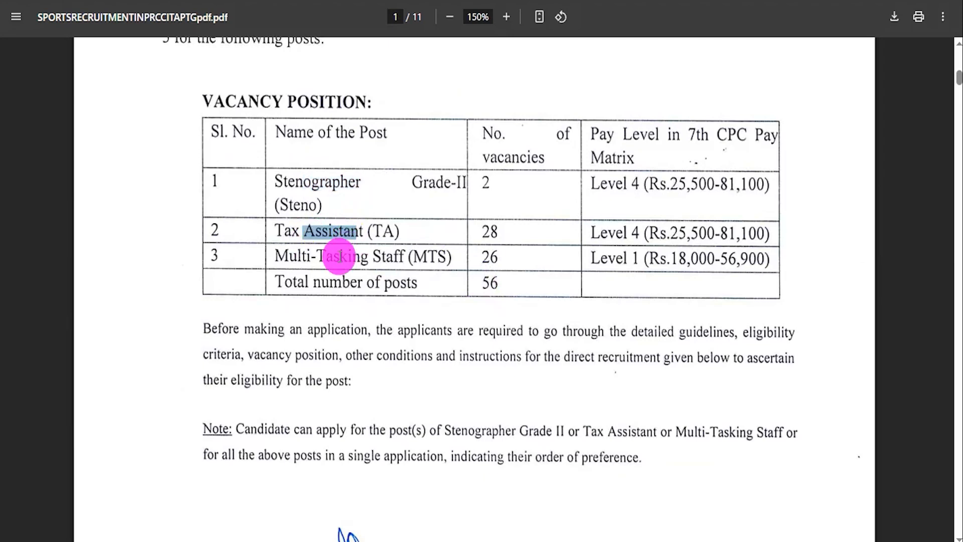
scroll(484, 231, down, 10)
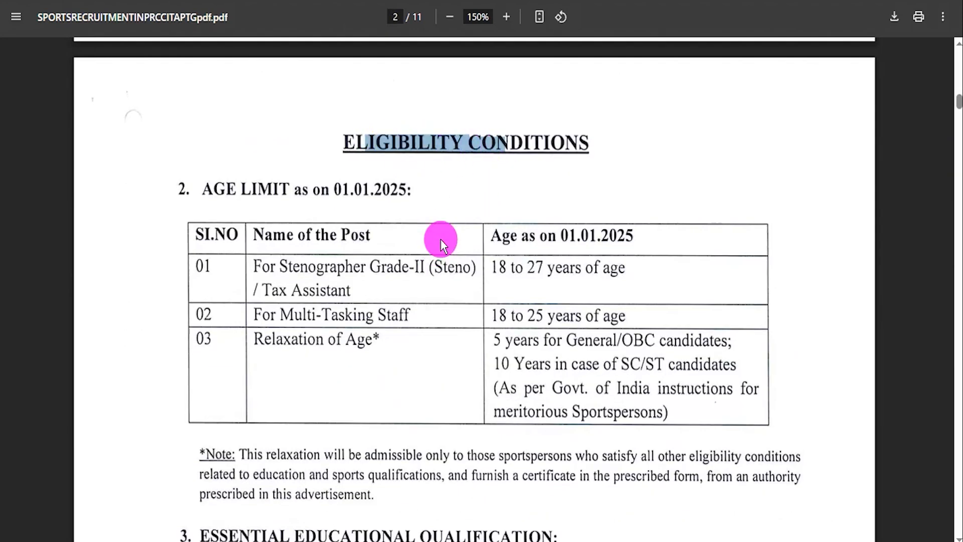
- Examine the notification PDF's educational qualification table, sports eligibility, certificate authorities and application rules through item 16, and return to its first page
scroll(422, 254, down, 5)
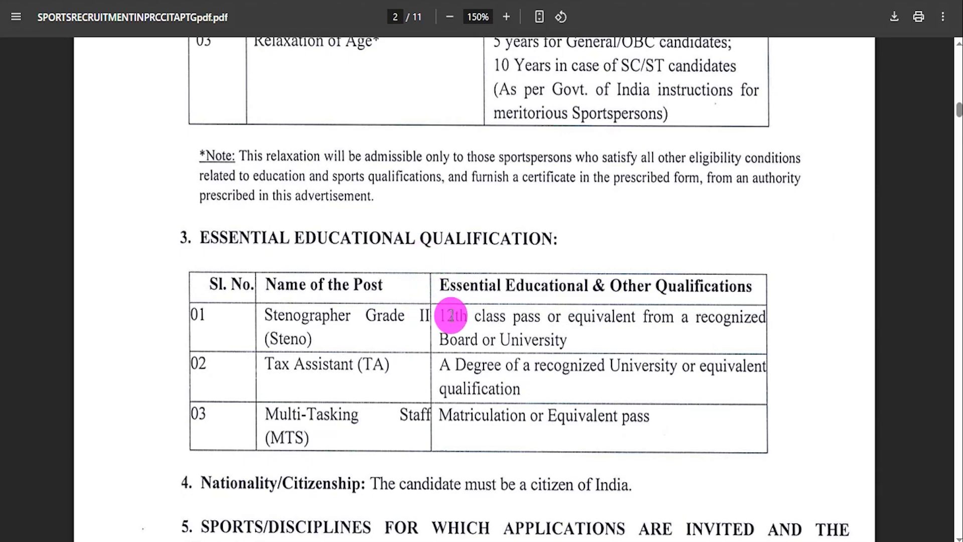
double_click(503, 417)
scroll(523, 324, down, 15)
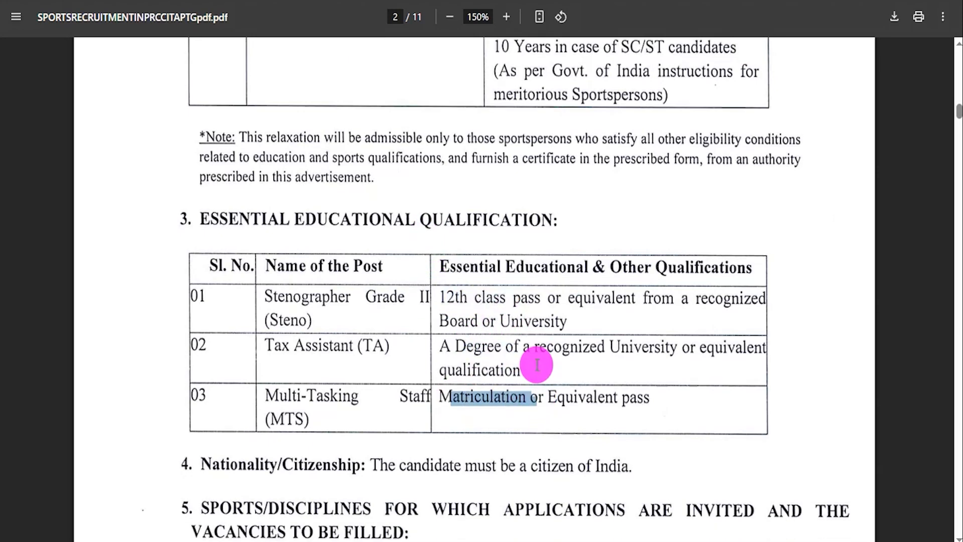
scroll(523, 324, down, 20)
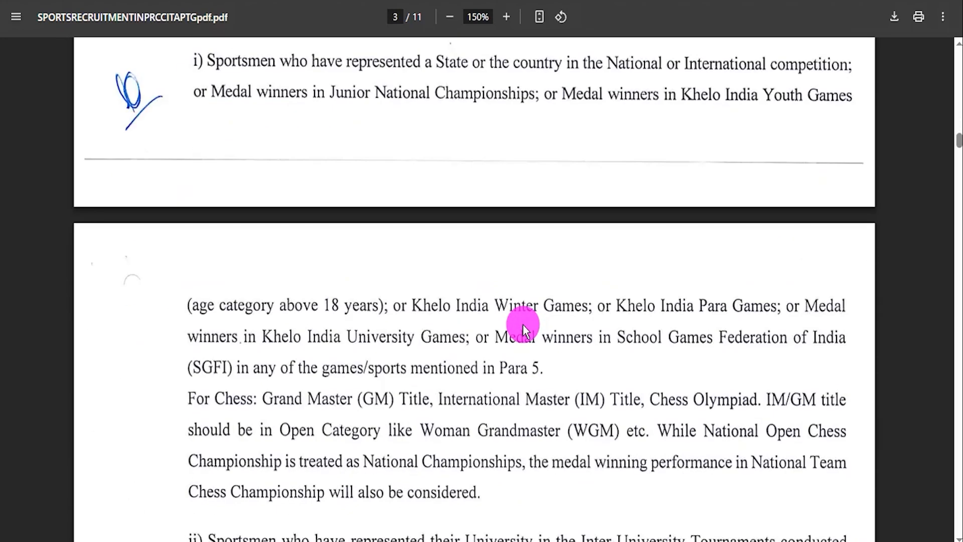
scroll(523, 324, down, 15)
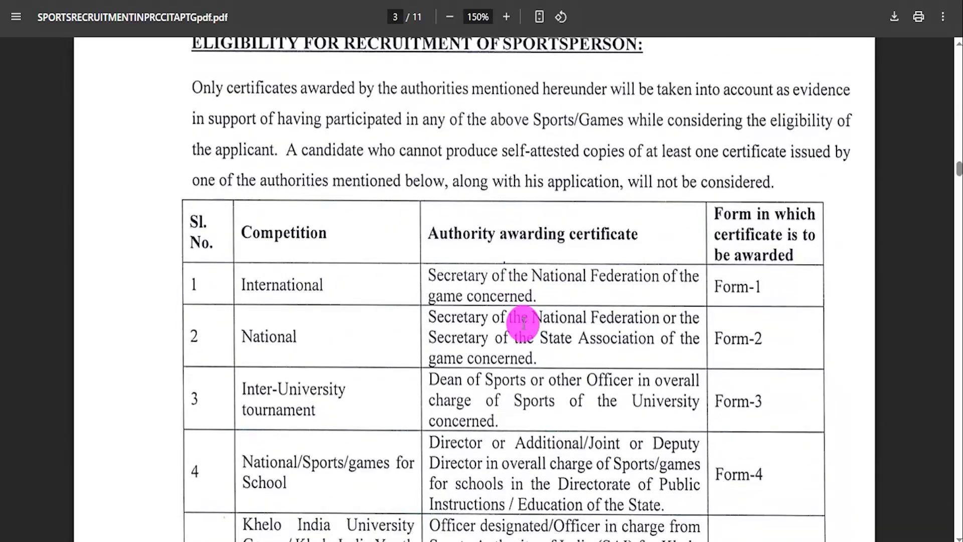
scroll(523, 325, down, 20)
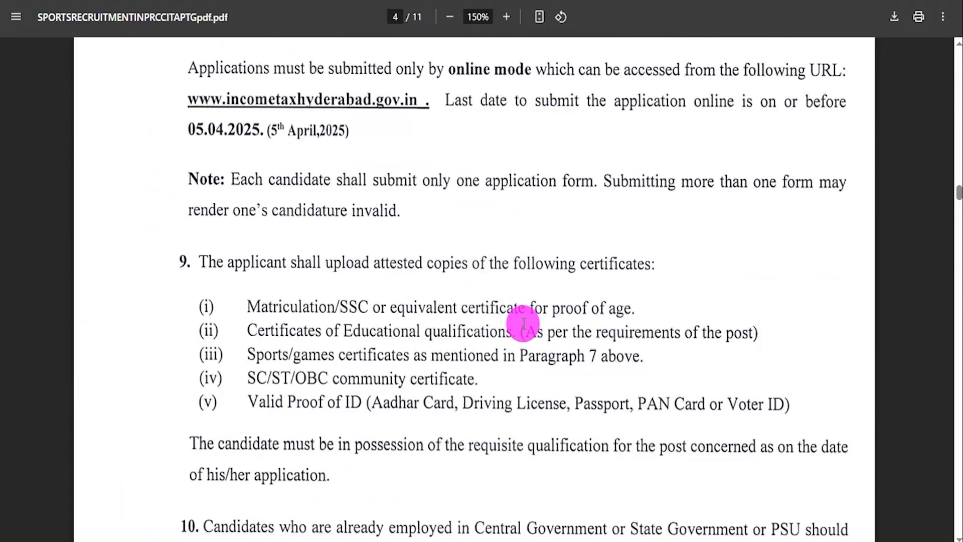
scroll(523, 324, down, 10)
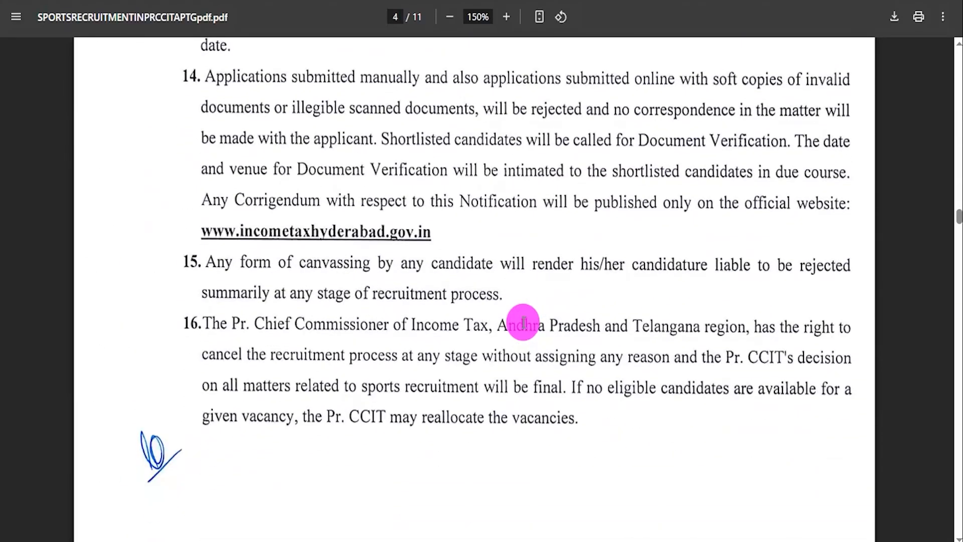
key(Home)
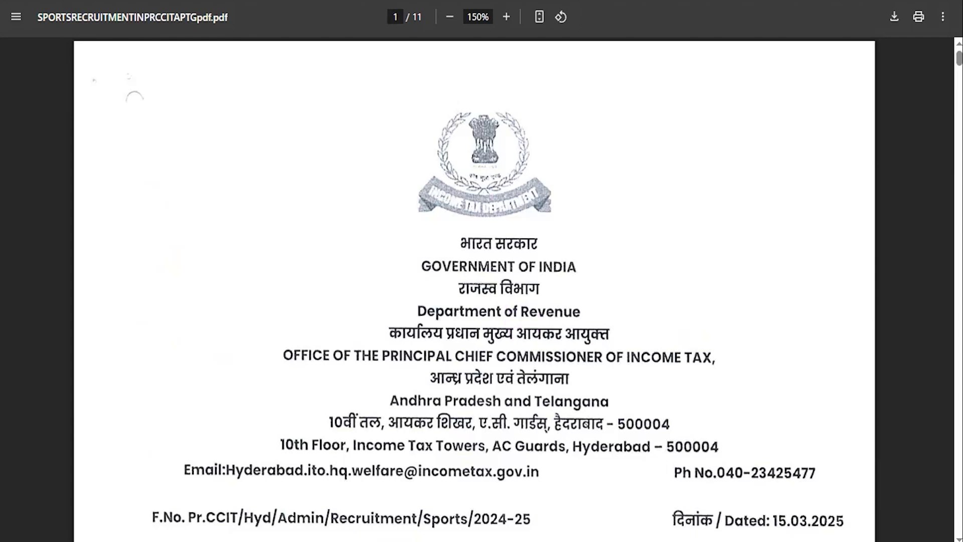
- Close the notification PDF and mark the Email Id, Password, arithmetic question and Submit parts of the recruitment portal's login form
key(ctrl+w)
drag(395, 435, 506, 432)
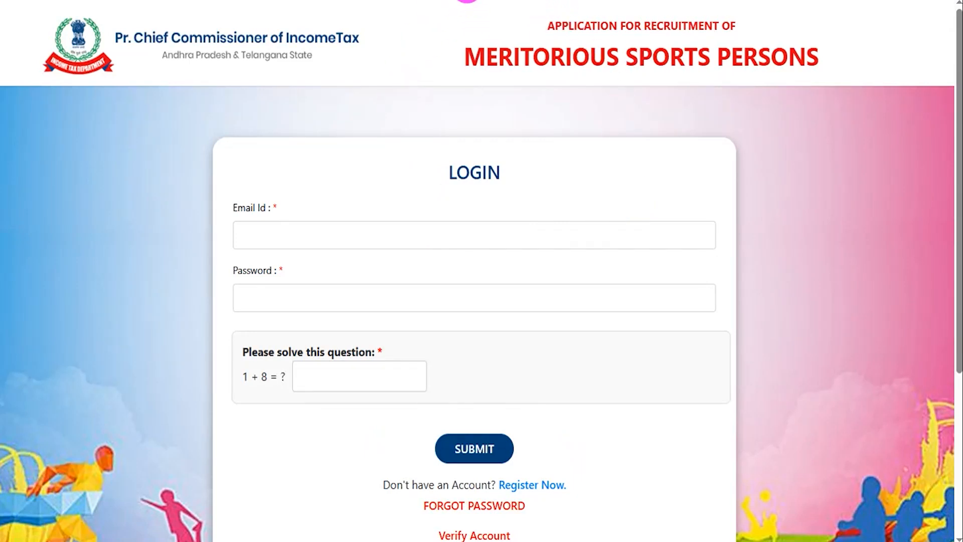
drag(445, 243, 510, 195)
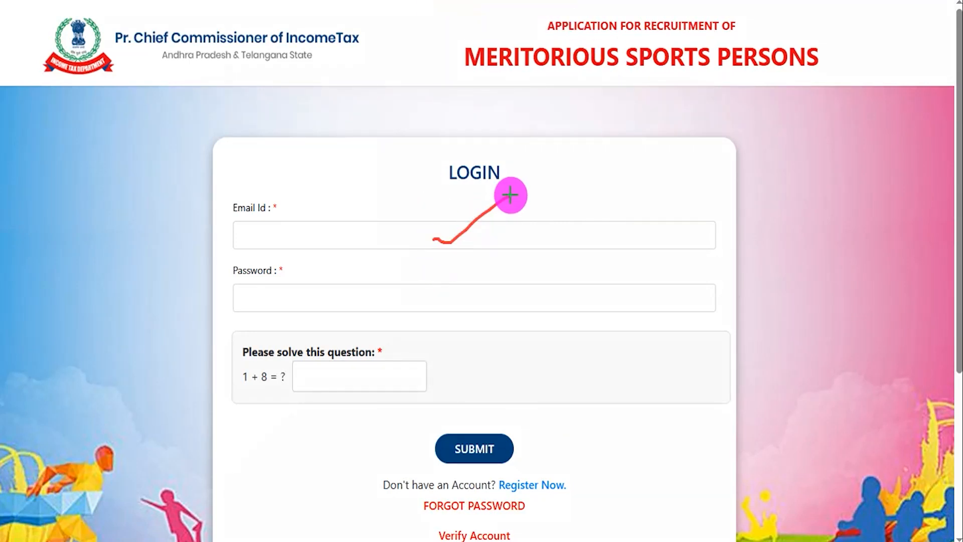
drag(429, 301, 505, 258)
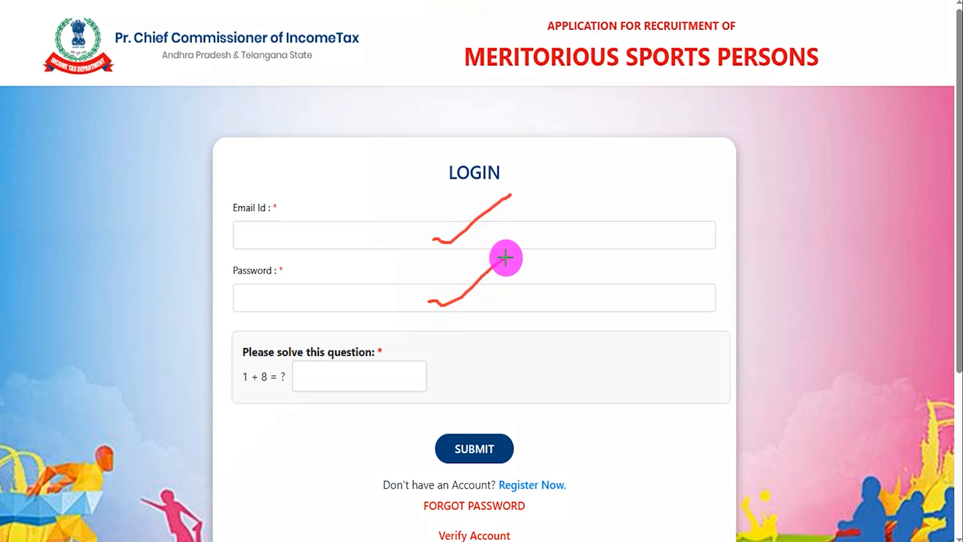
drag(238, 391, 263, 391)
drag(381, 375, 457, 341)
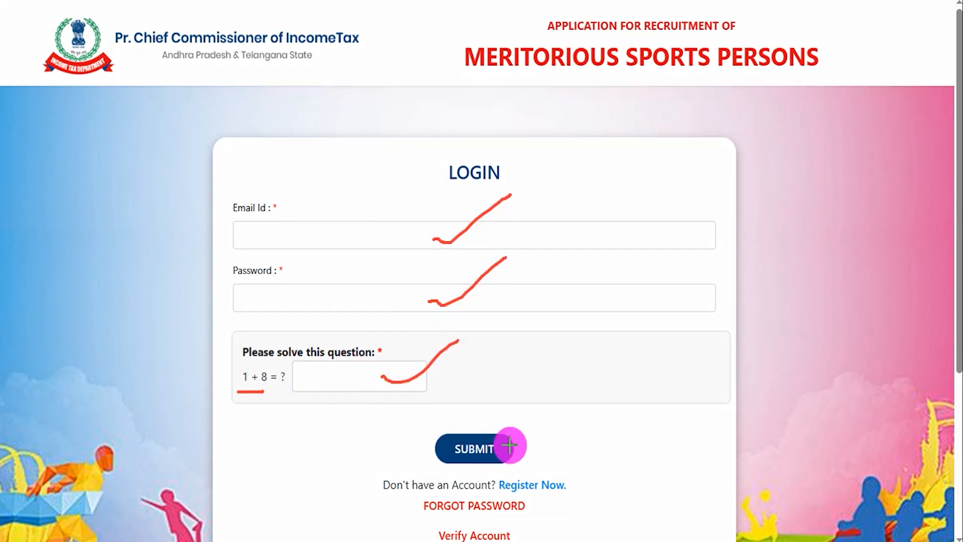
drag(509, 445, 564, 399)
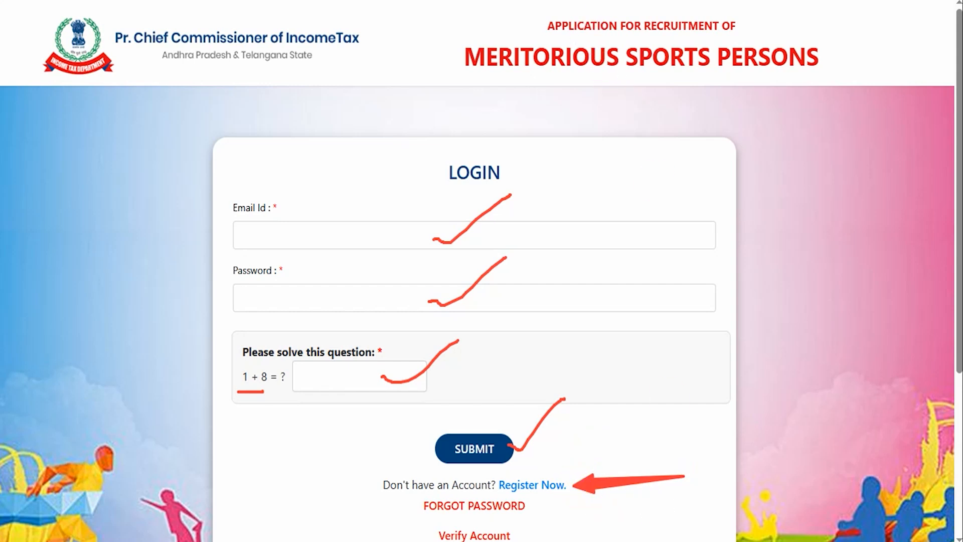
- Open the new account registration form and tick its First Name, Last Name, Mobile No, Email Id and Password fields
click(524, 489)
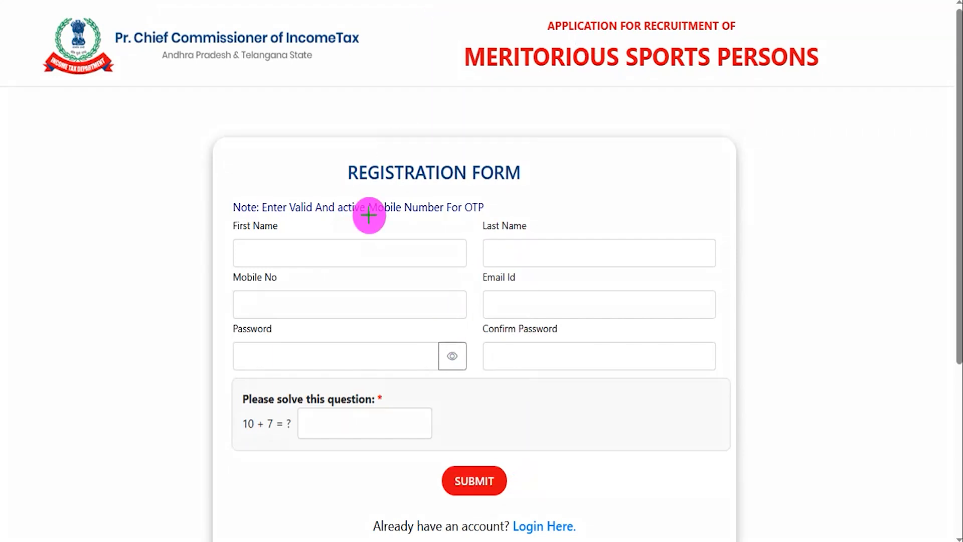
drag(346, 255, 440, 192)
drag(557, 249, 652, 192)
drag(455, 256, 464, 248)
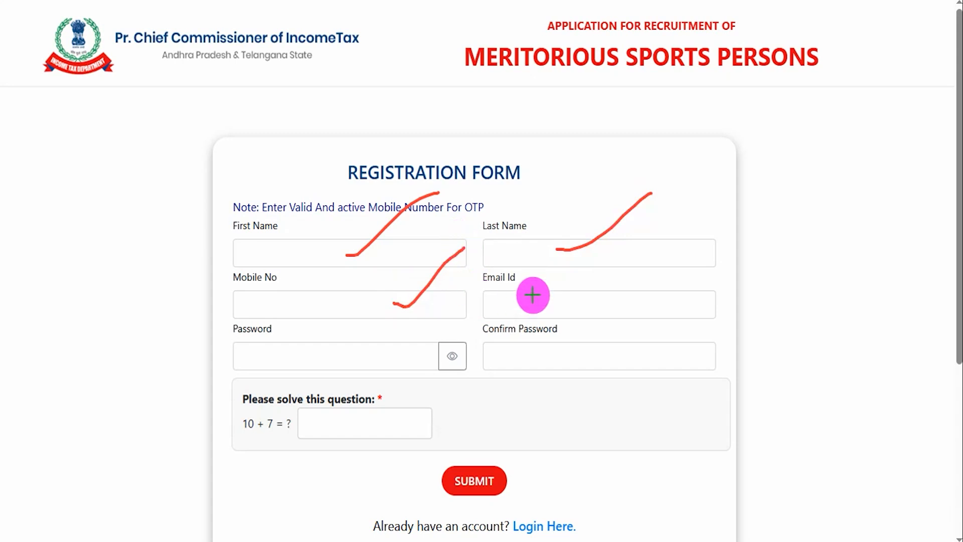
drag(581, 300, 662, 253)
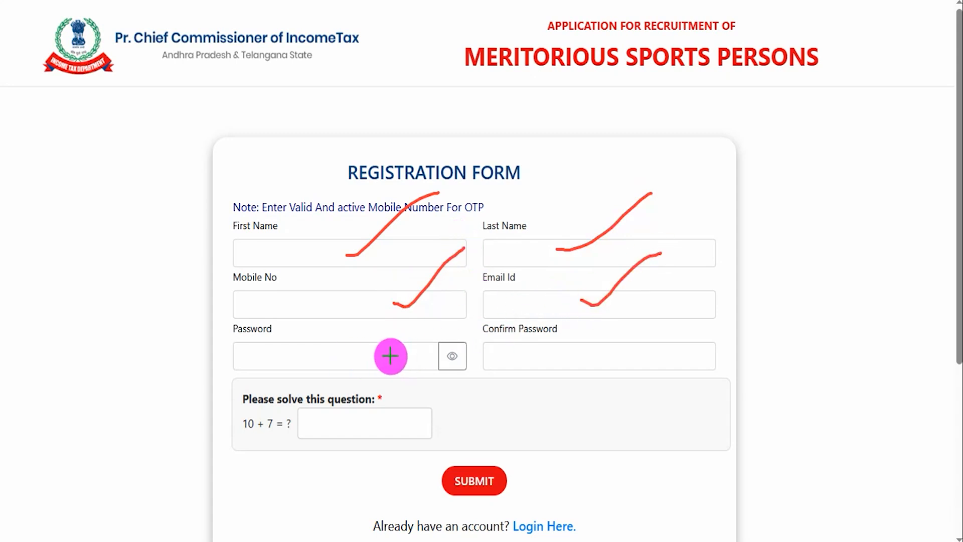
drag(391, 354, 452, 318)
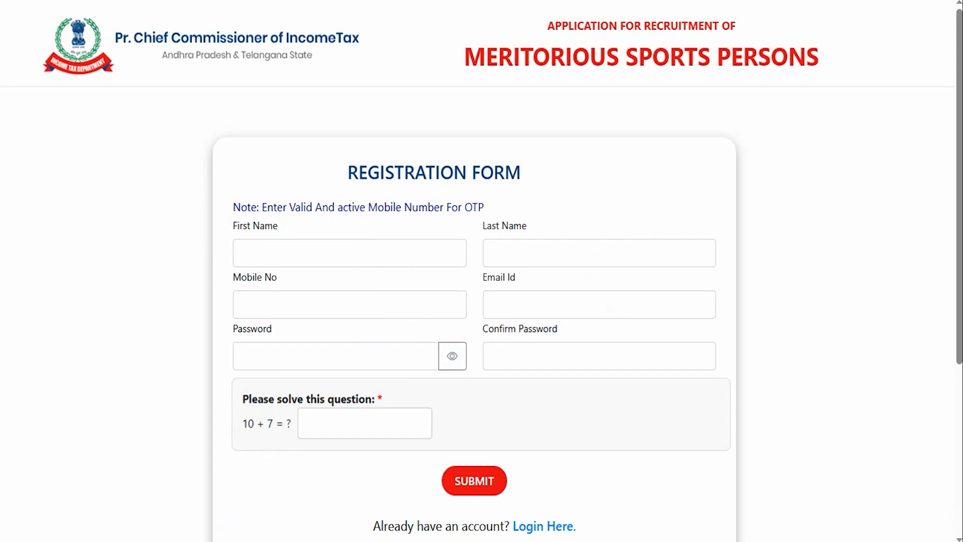
- Switch to Notepad and highlight the parts of the sample password beside the registration form
key(alt+Tab)
drag(481, 97, 832, 201)
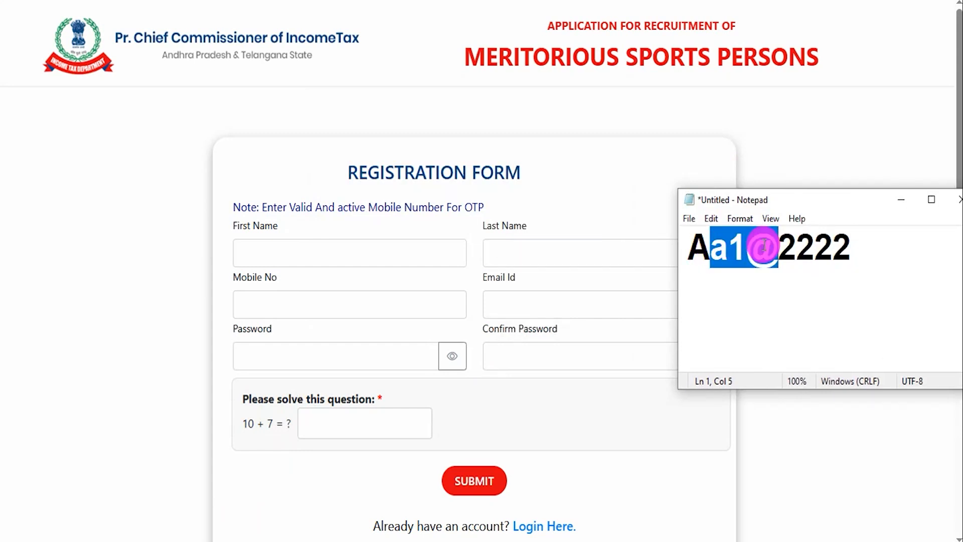
drag(774, 246, 747, 248)
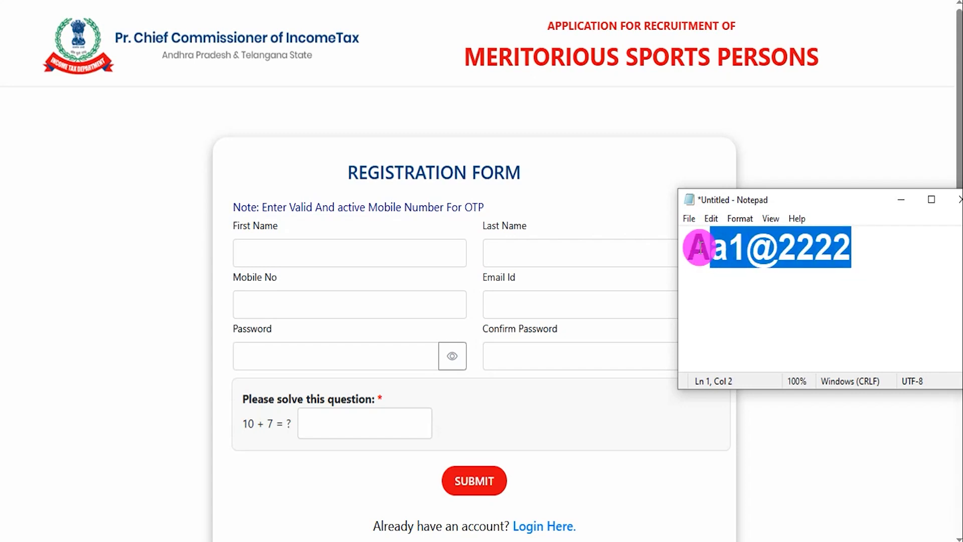
drag(700, 247, 607, 278)
- Return to the registration form and point out the Confirm Password field, the 10 + 7 question and the Submit button
drag(489, 327, 525, 351)
click(516, 357)
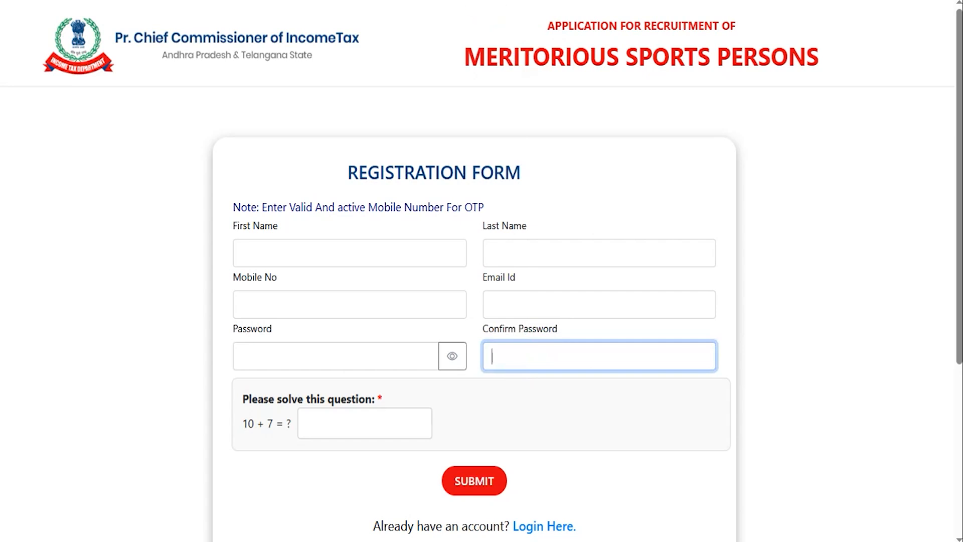
drag(247, 434, 280, 434)
drag(372, 425, 437, 394)
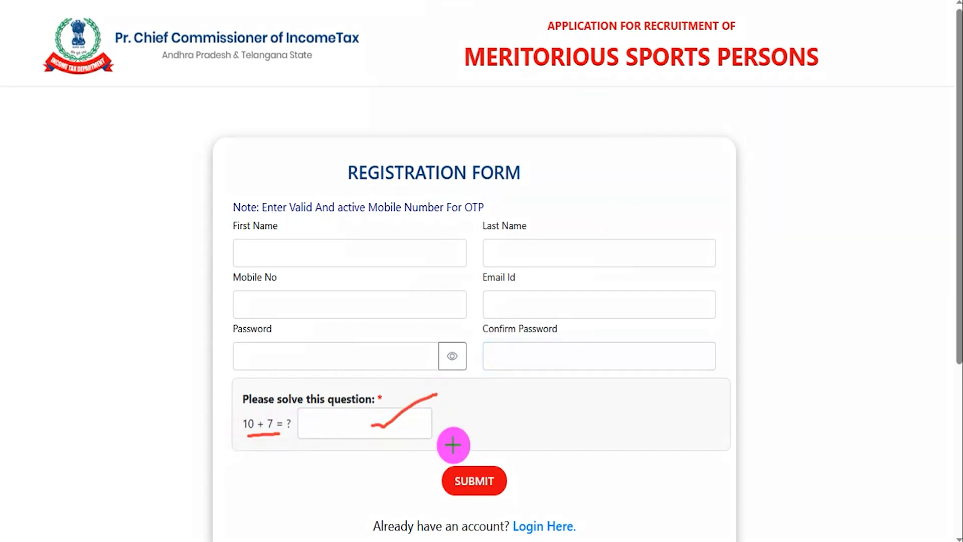
mouse_move(438, 456)
mouse_down()
mouse_move(512, 462)
mouse_move(510, 498)
mouse_up()
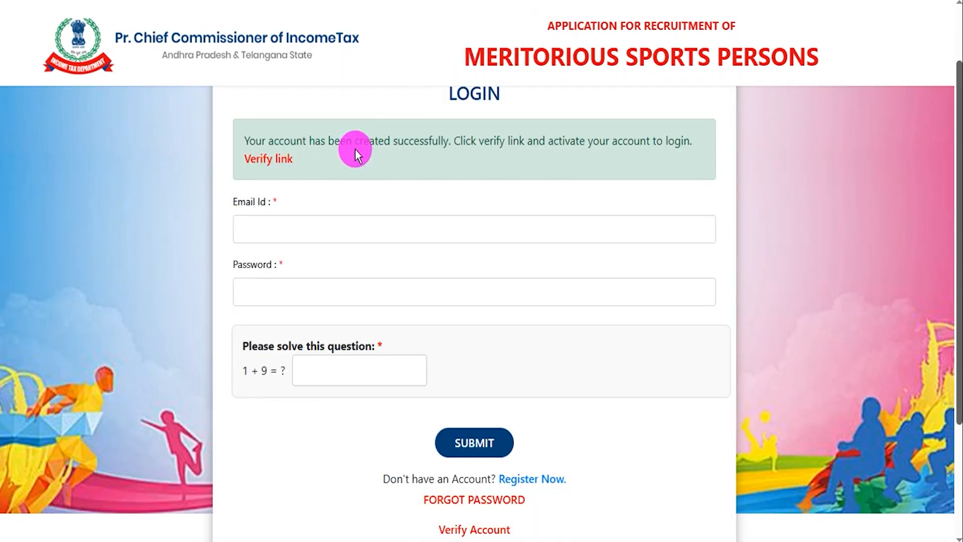
- Highlight the account creation message, point arrows at Verify link and Verify Account, and clear the annotations
drag(307, 141, 405, 140)
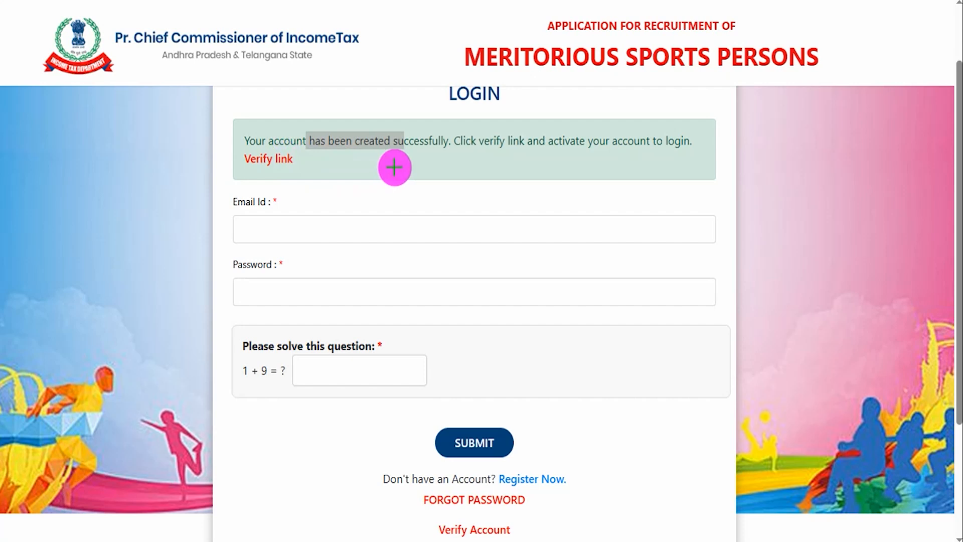
drag(413, 163, 282, 160)
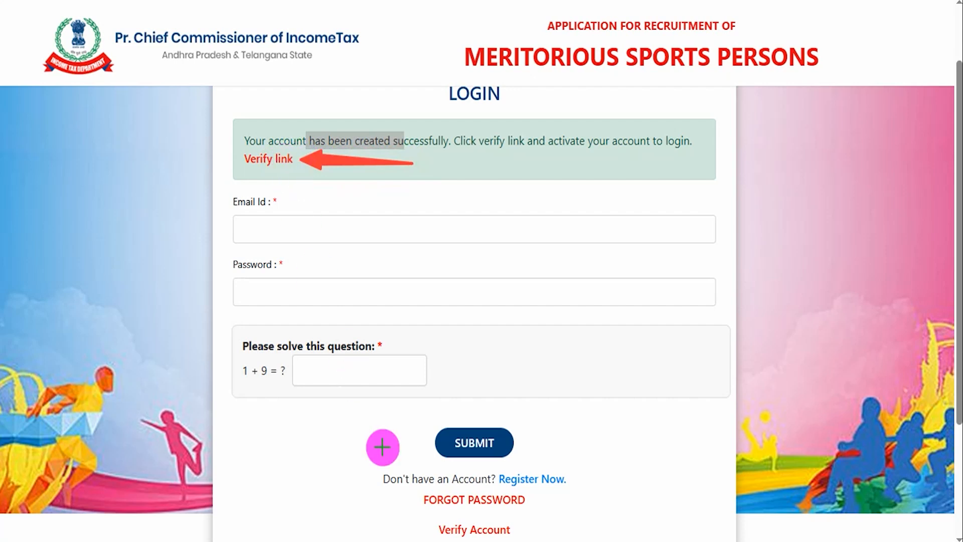
drag(626, 524, 522, 529)
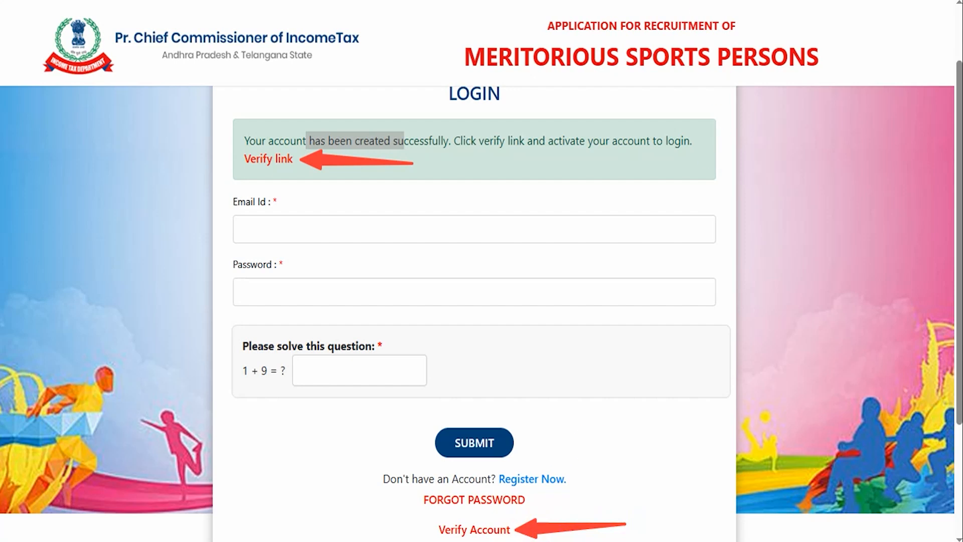
key(Escape)
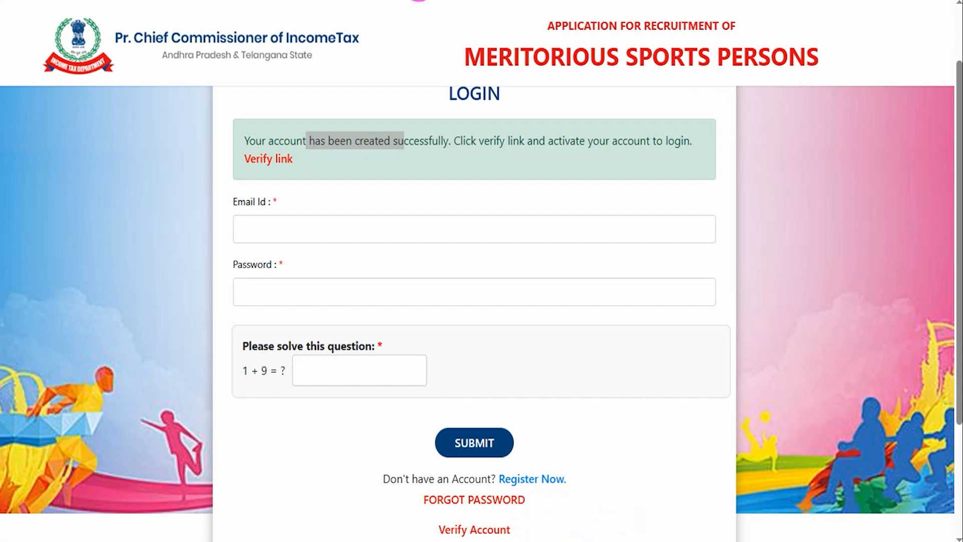
- Open the Verify Account form from Verify link and point out its email, mobile number and OTP fields and Verify OTP button
click(282, 163)
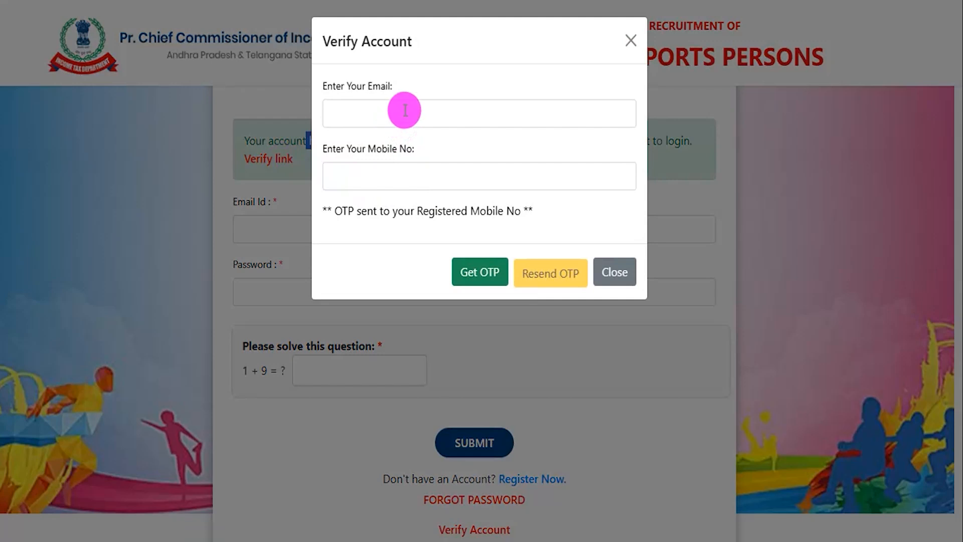
drag(458, 110, 510, 66)
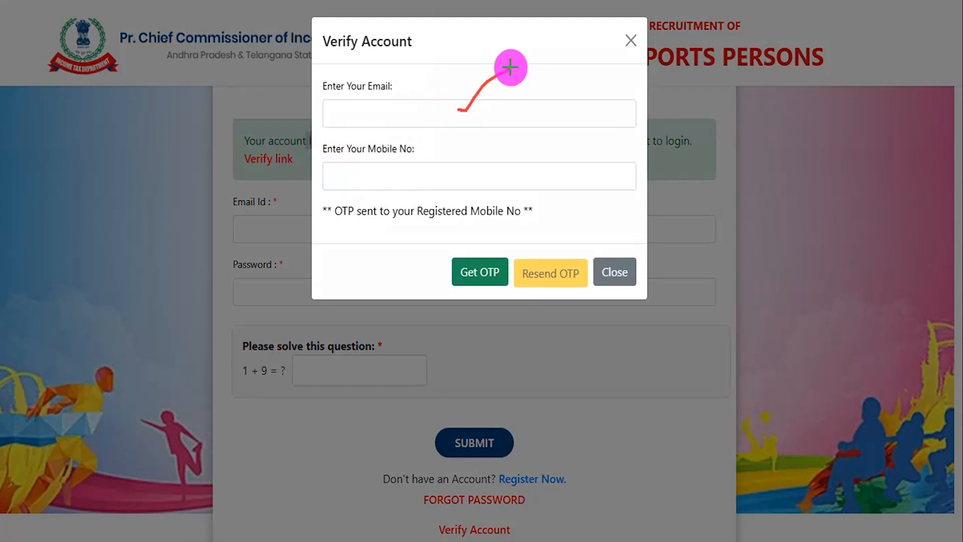
drag(465, 174, 531, 128)
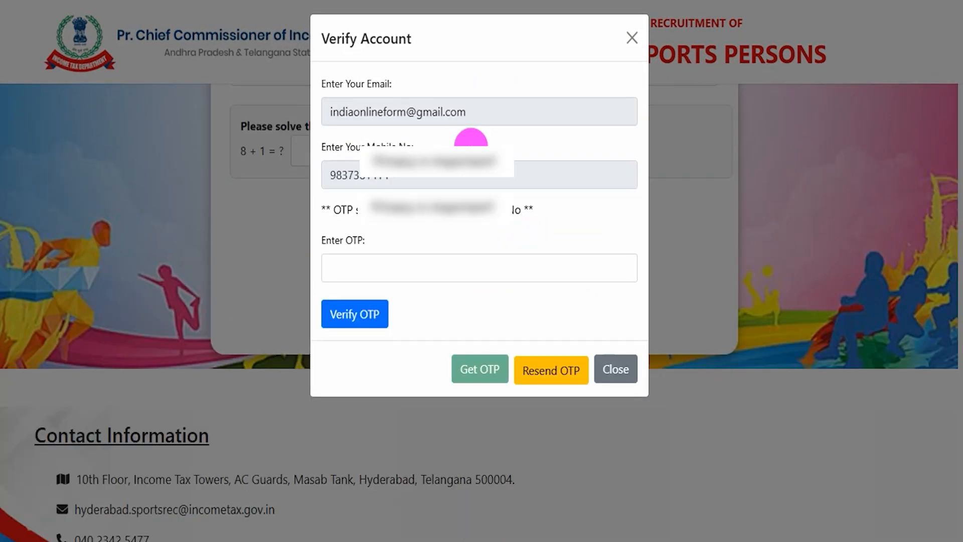
click(404, 267)
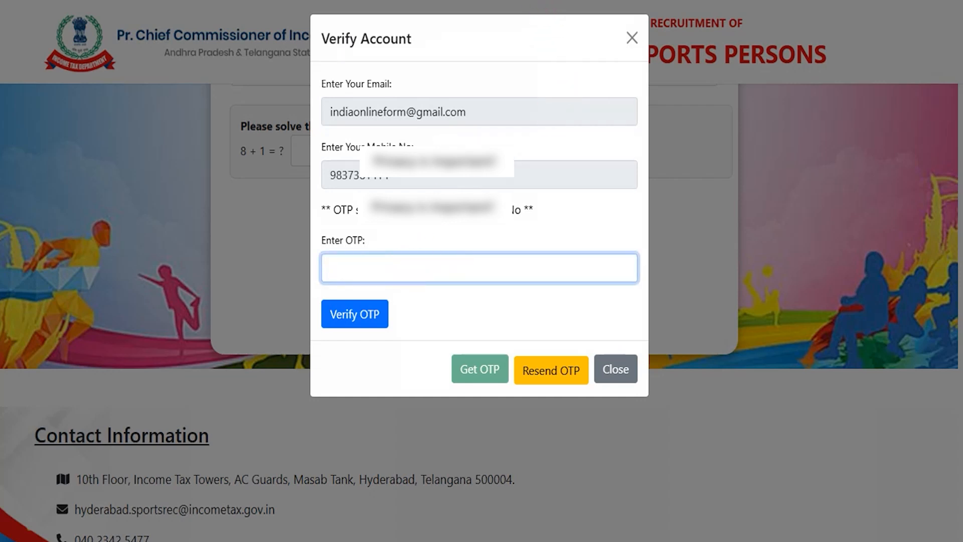
drag(499, 312, 396, 314)
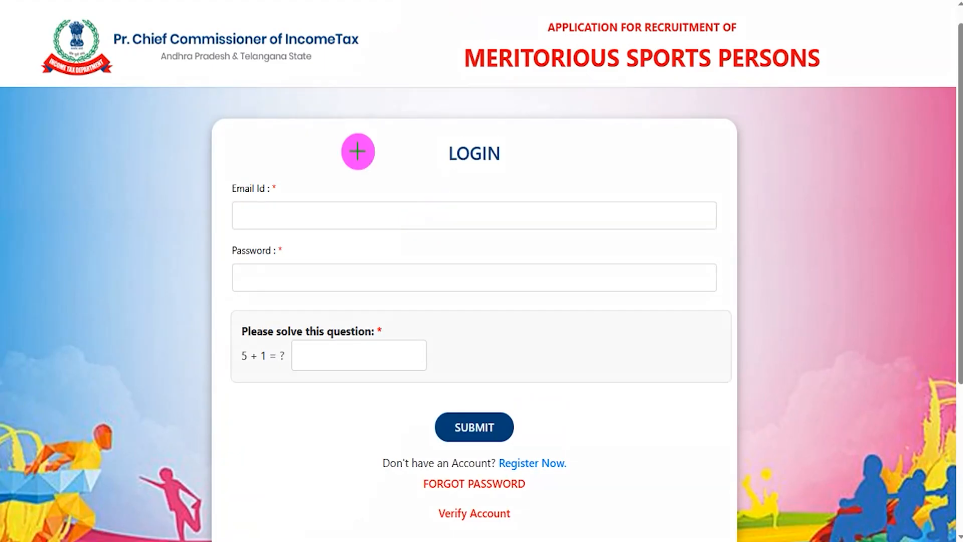
- Mark the Email Id, Password, 5 + 1 question and Submit button on the login page for signing in to the verified account
drag(385, 212, 503, 178)
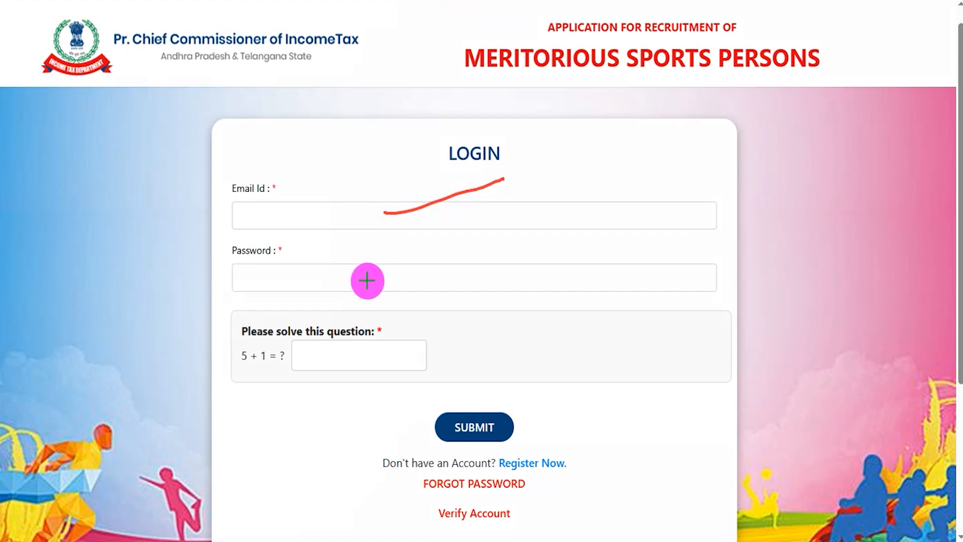
drag(367, 280, 423, 233)
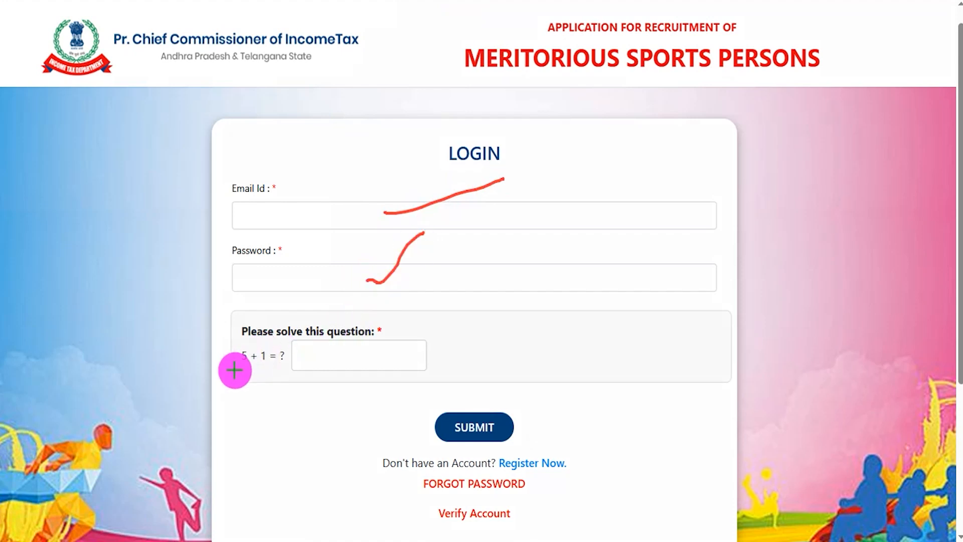
drag(239, 367, 259, 366)
drag(368, 355, 444, 329)
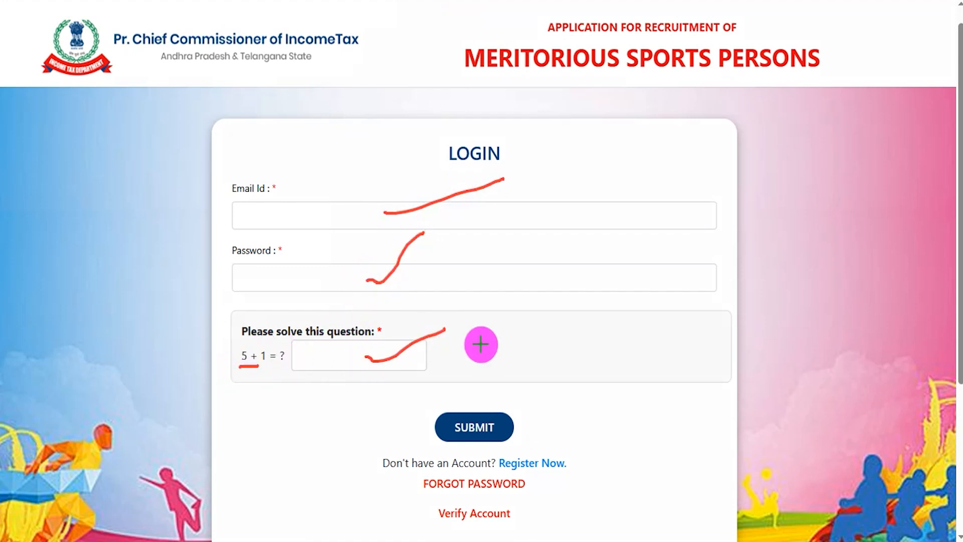
mouse_move(562, 342)
mouse_down()
mouse_move(512, 400)
mouse_move(508, 421)
mouse_up()
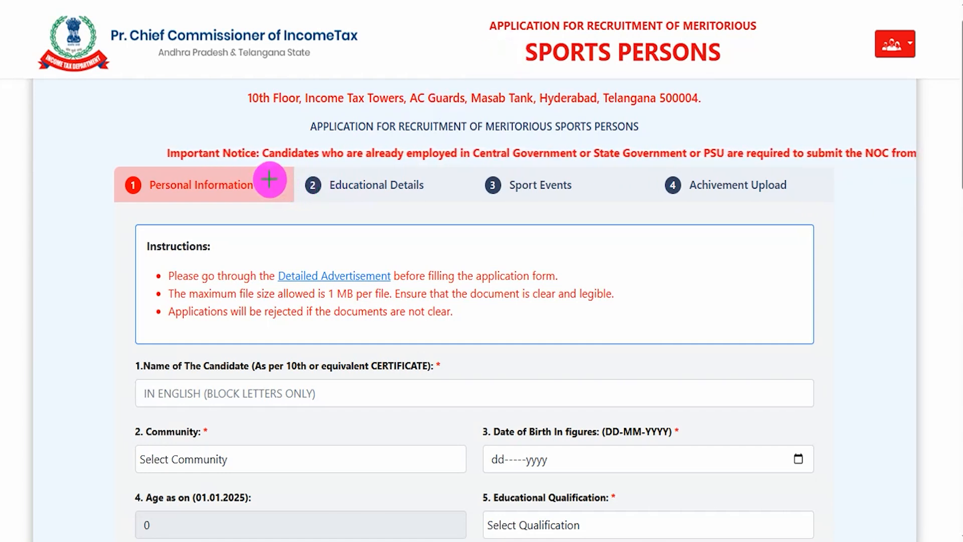
- Tick the Personal Information, Educational Details, Sport Events and Achivement Upload sections, and clear the annotations
drag(271, 178, 293, 162)
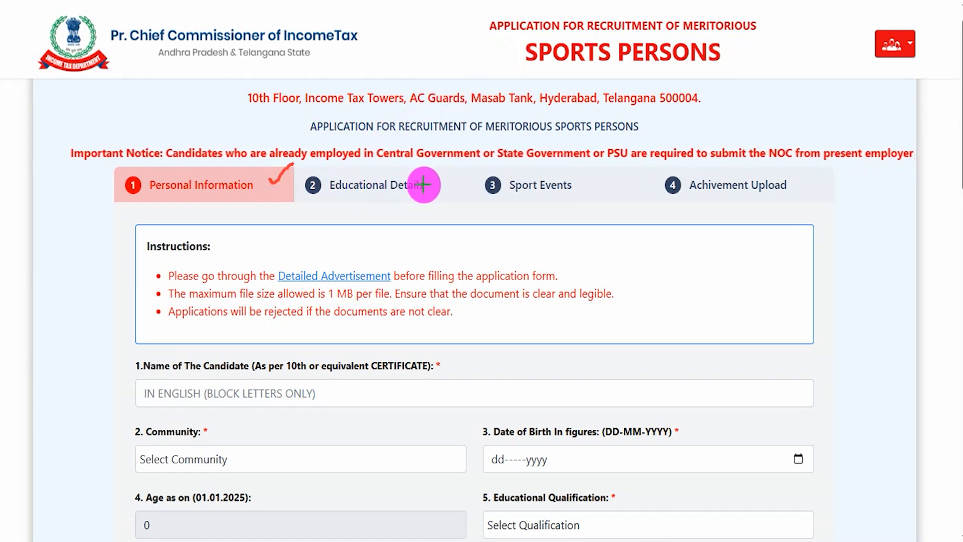
drag(375, 173, 402, 161)
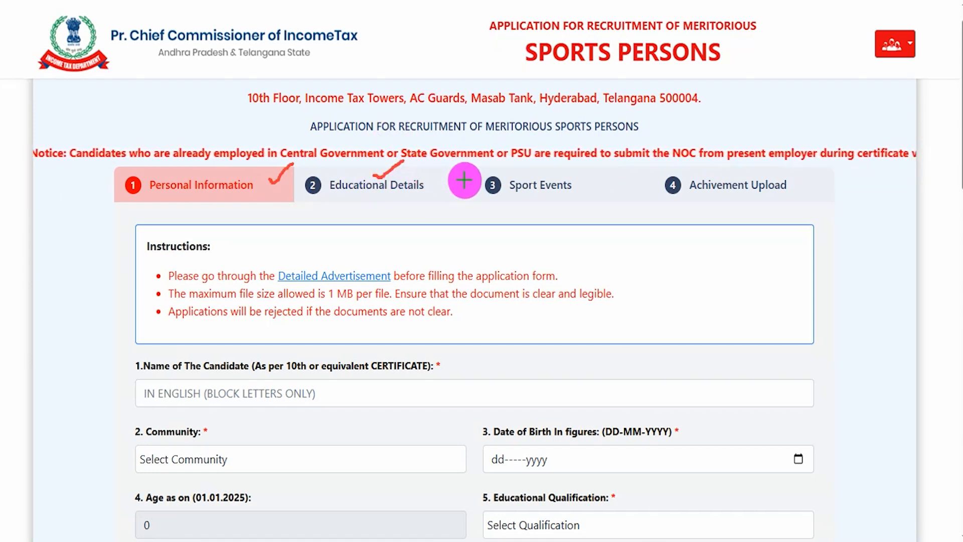
drag(531, 174, 571, 158)
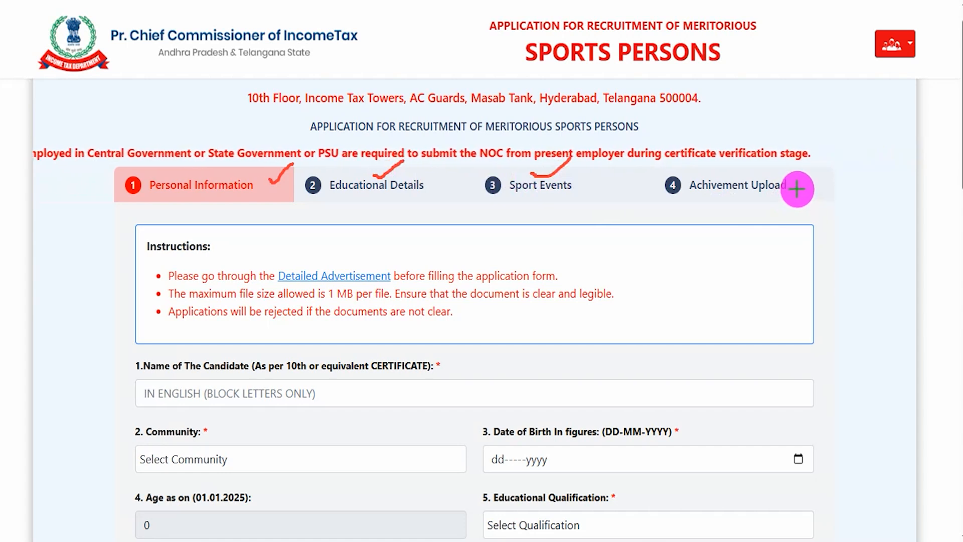
drag(796, 189, 823, 168)
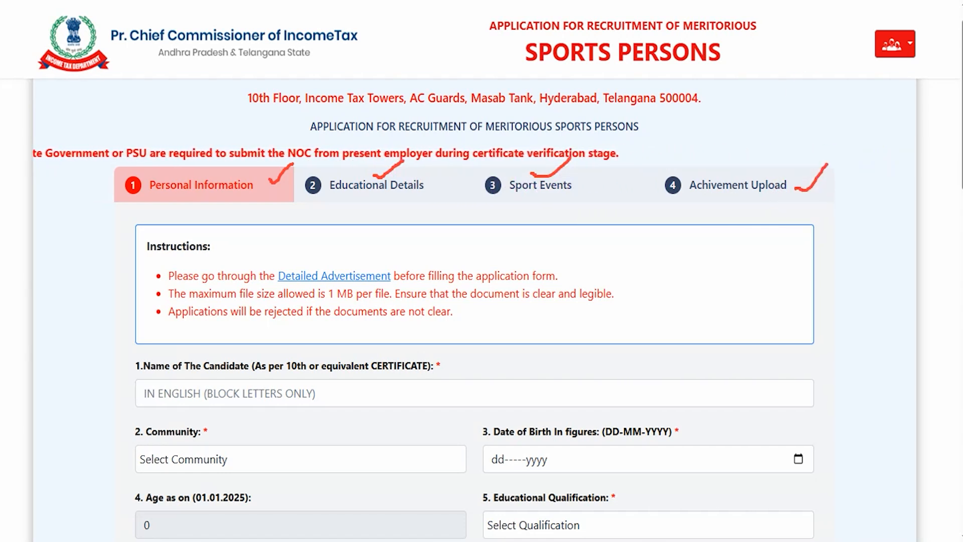
key(Escape)
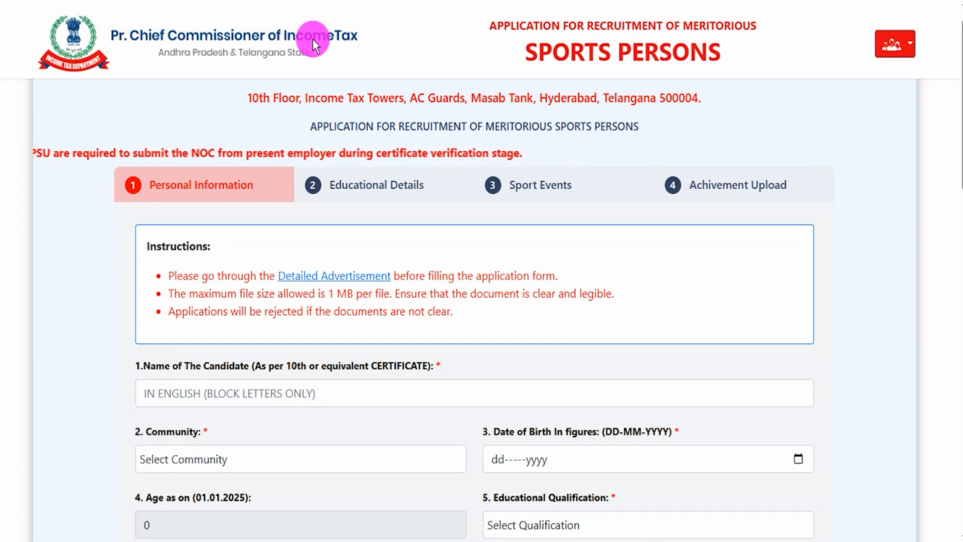
- Set the candidate's community to SC/ST and show the Date of Birth picker and the Educational Qualification options
click(236, 394)
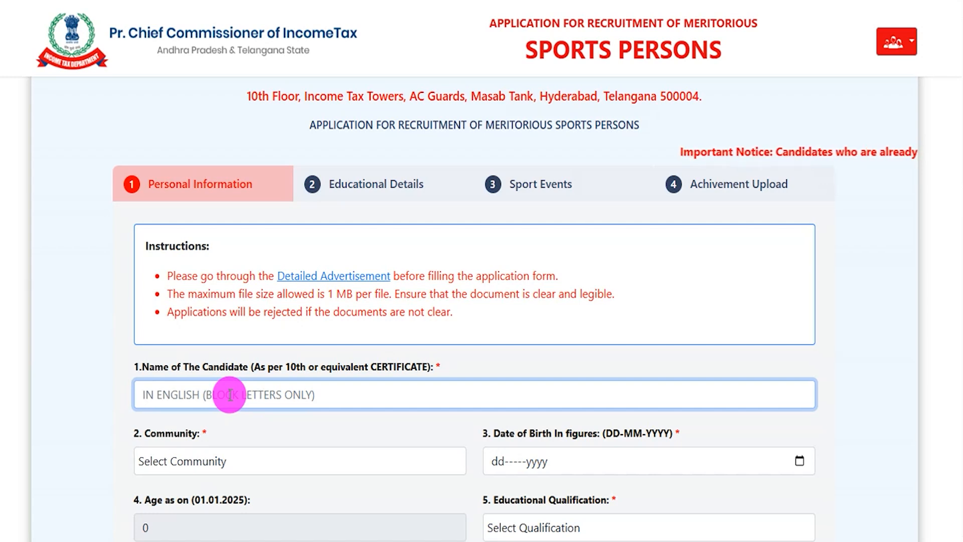
click(230, 457)
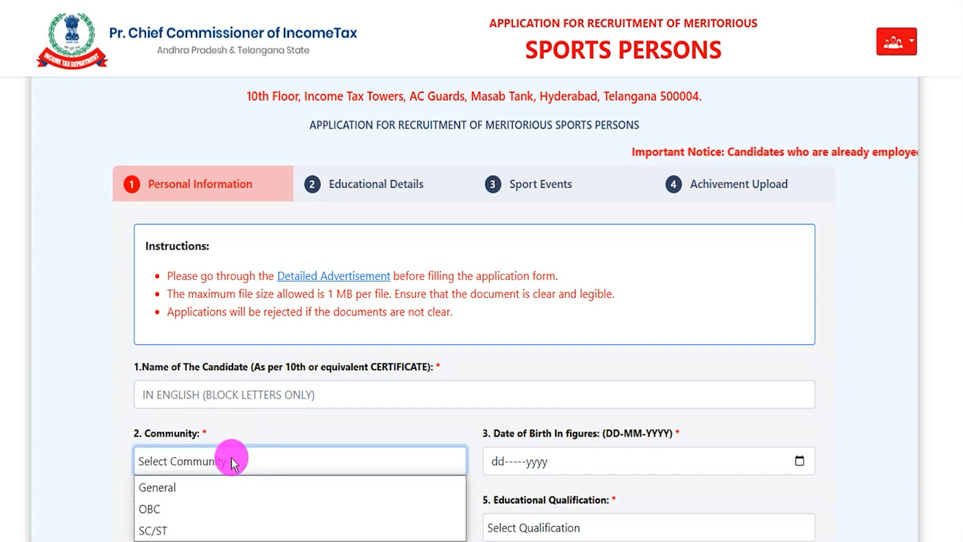
click(161, 529)
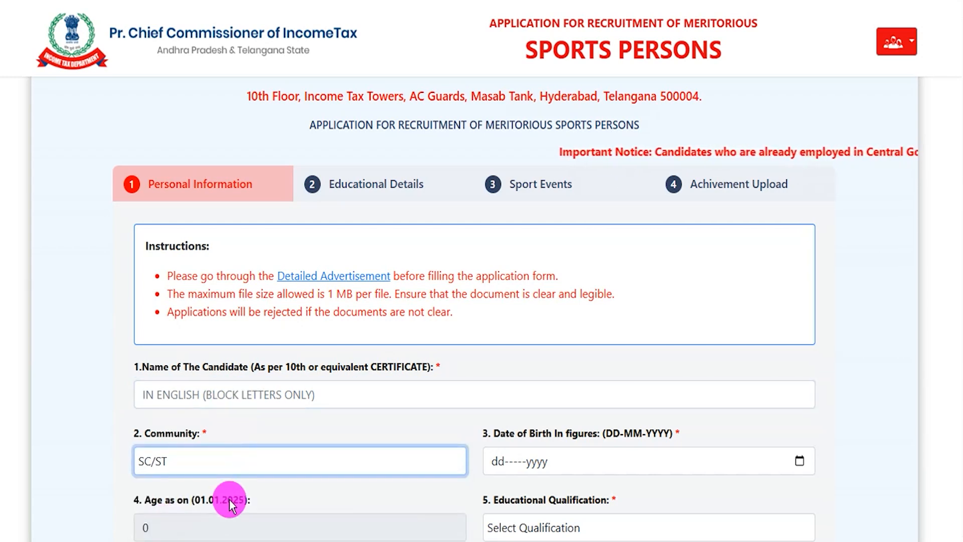
click(797, 462)
click(833, 427)
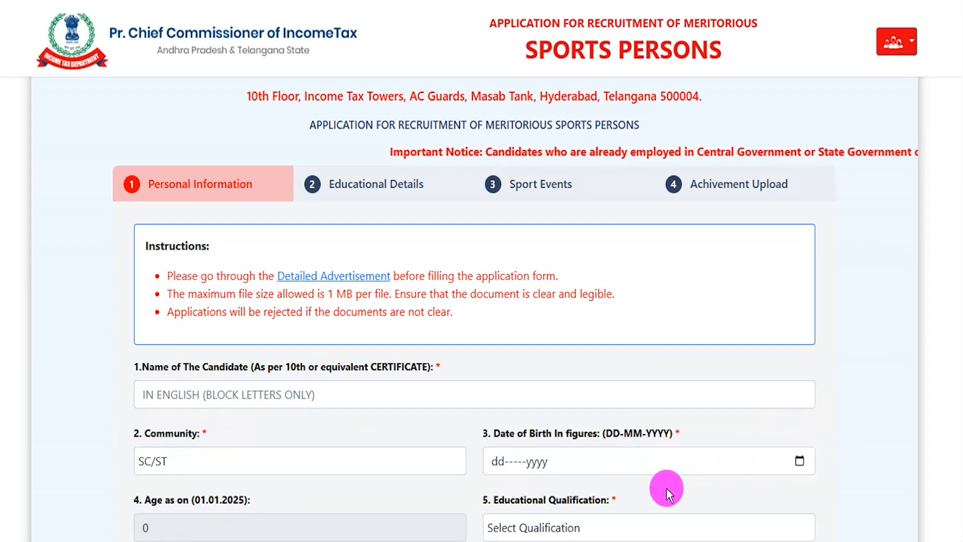
click(608, 528)
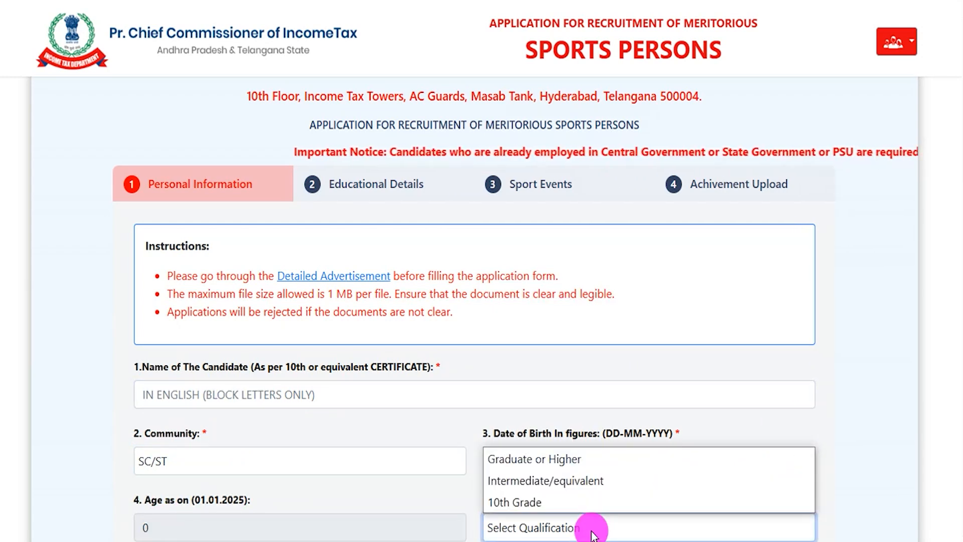
- Switch to the notification article and highlight the educational qualifications for Multi-Tasking Staff, Stenographer Grade-II and Tax Assistant
scroll(669, 341, down, 4)
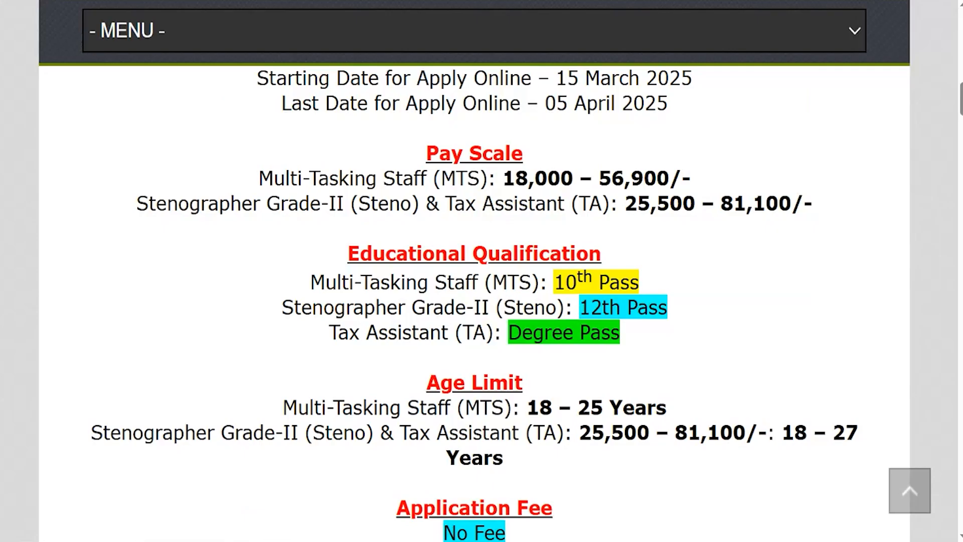
drag(324, 279, 636, 279)
drag(323, 307, 498, 308)
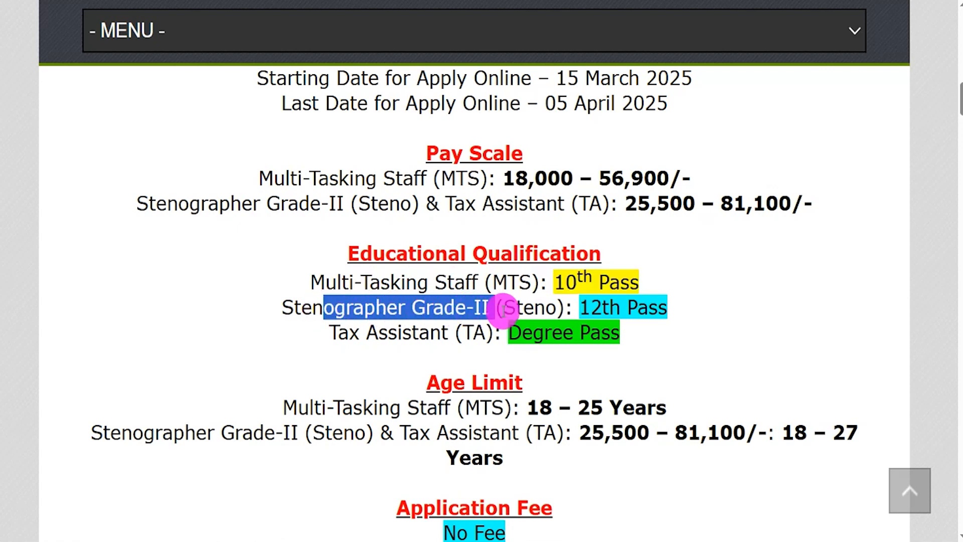
drag(580, 308, 662, 308)
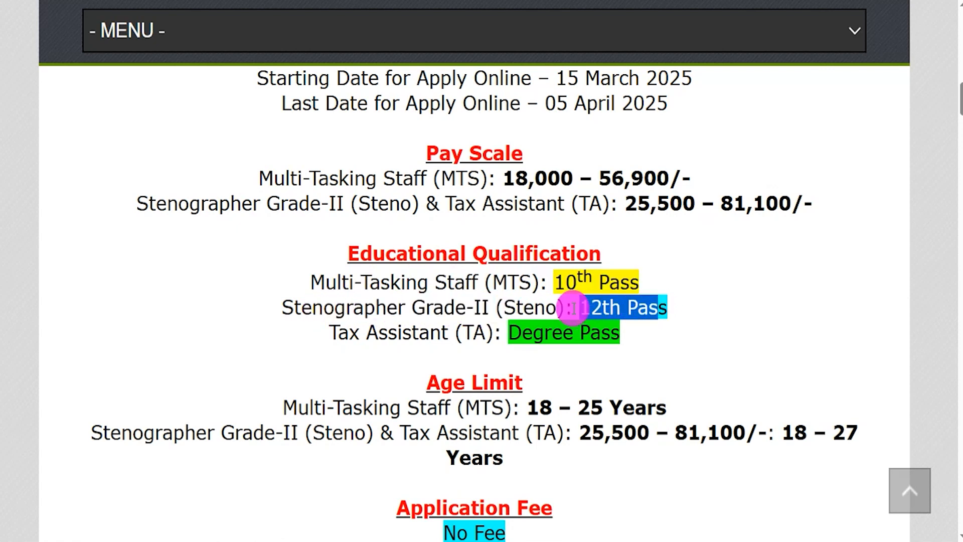
drag(338, 332, 427, 333)
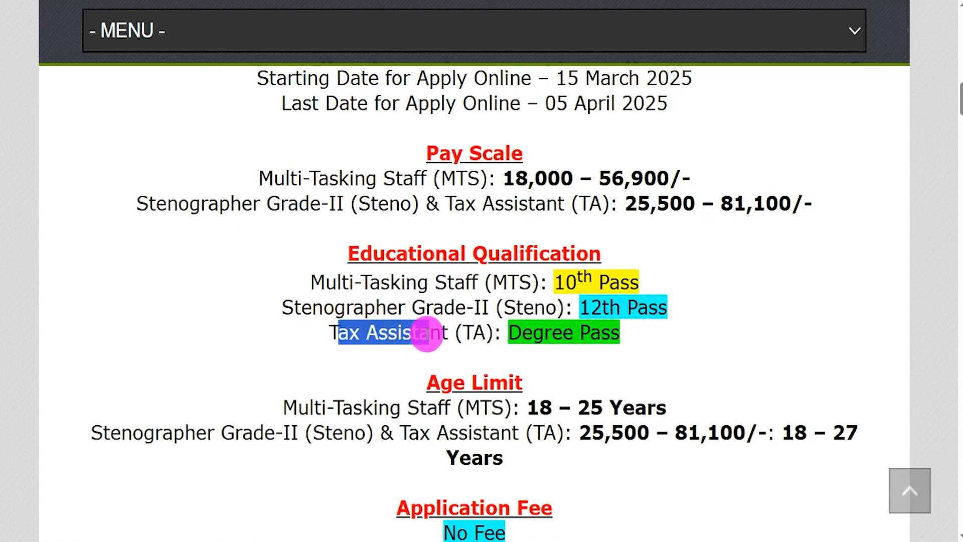
drag(509, 332, 628, 328)
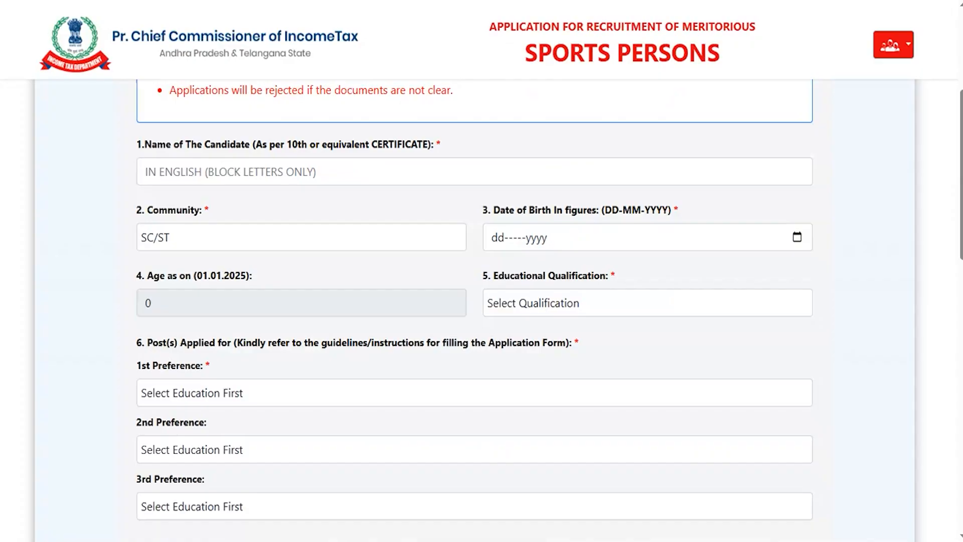
- Set the Educational Qualification to Graduate or Higher in the application form and highlight the Post(s) Applied for heading
click(569, 304)
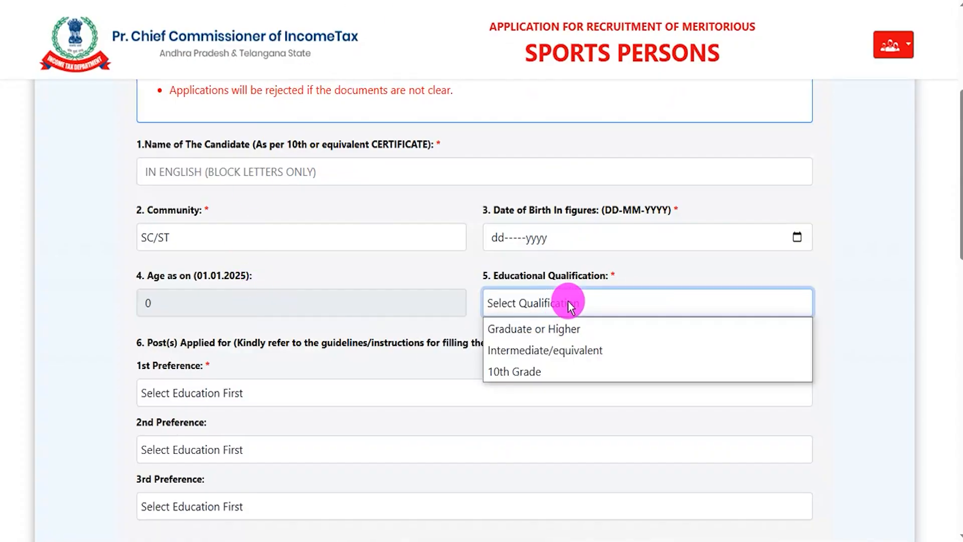
click(573, 329)
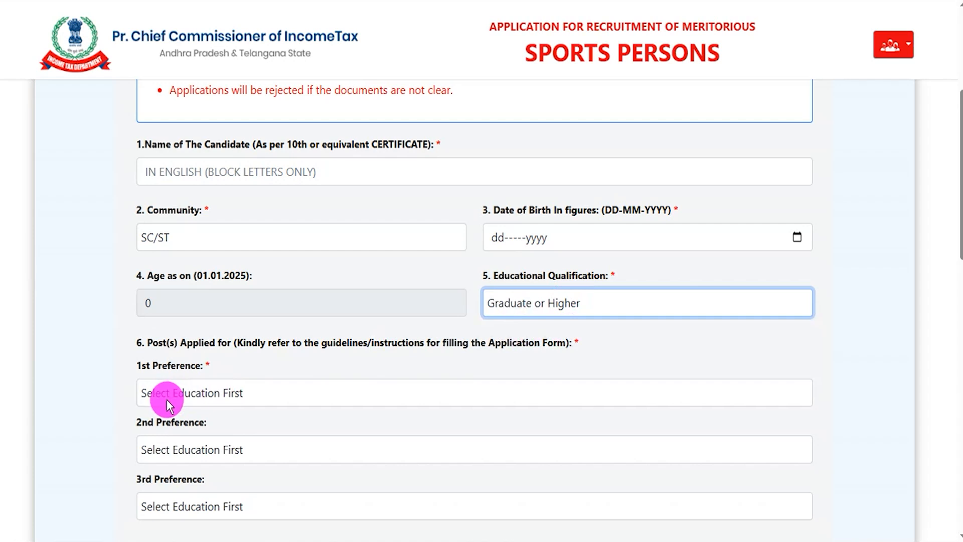
drag(159, 344, 409, 342)
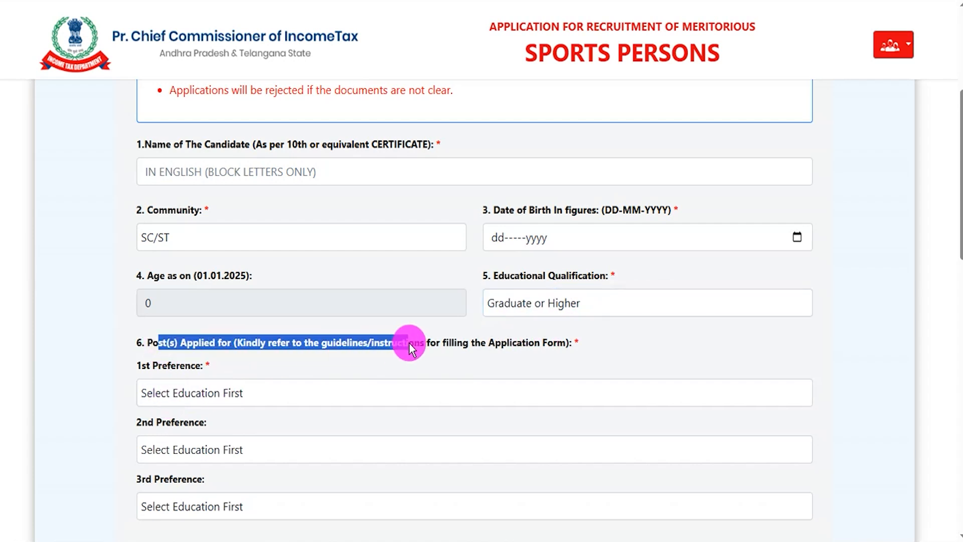
- Set the three post preferences in order to Multi-Tasking Staff (MTS), Stenographer Grade-II (Steno) and Tax Assistant (TA)
click(256, 395)
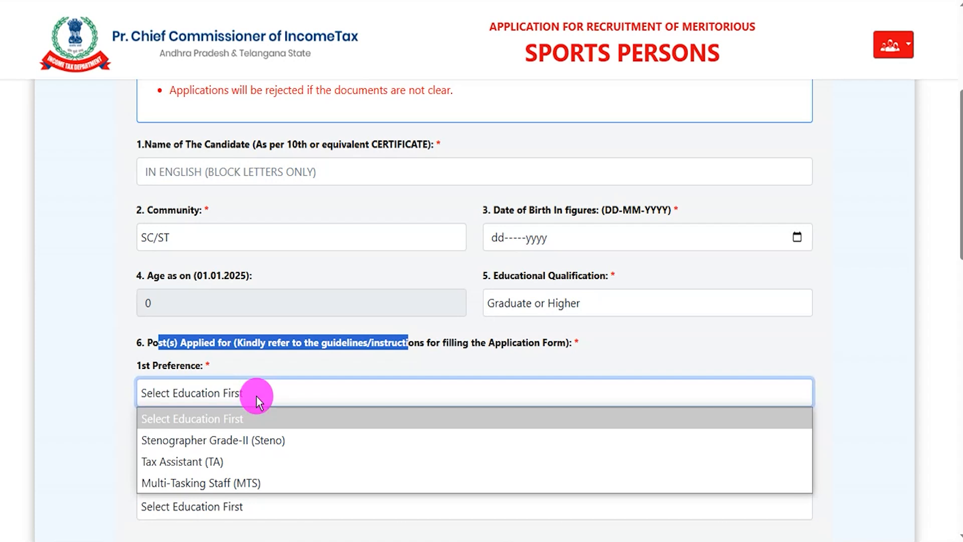
click(223, 483)
click(241, 454)
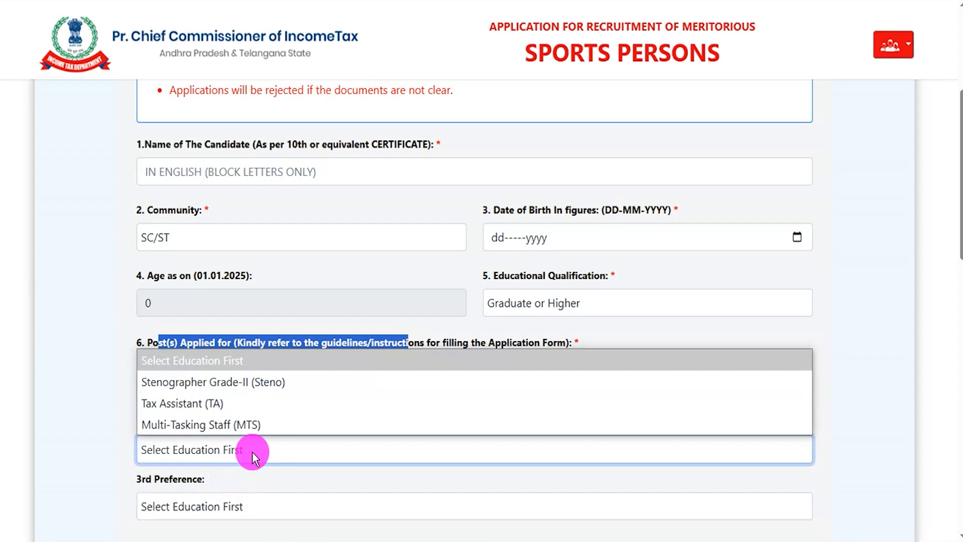
click(246, 384)
click(260, 505)
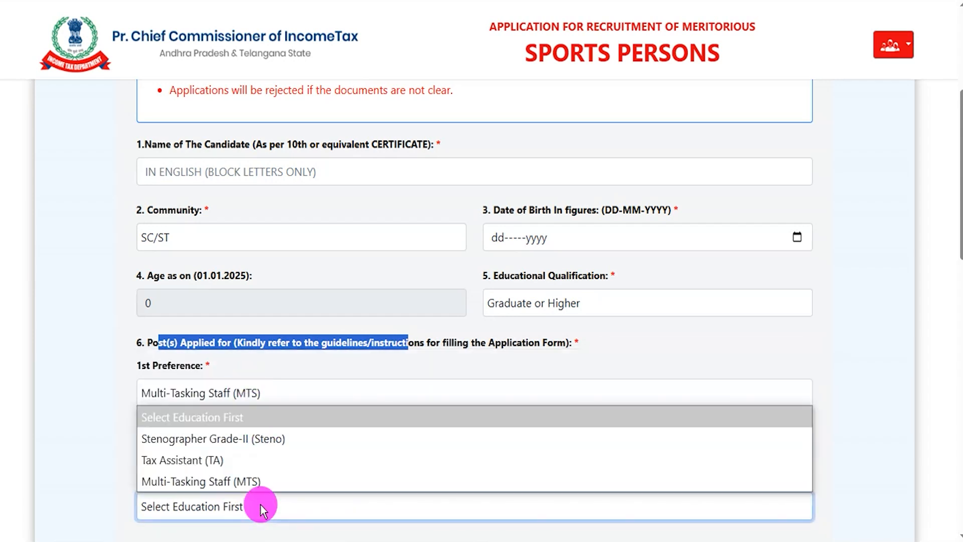
click(205, 460)
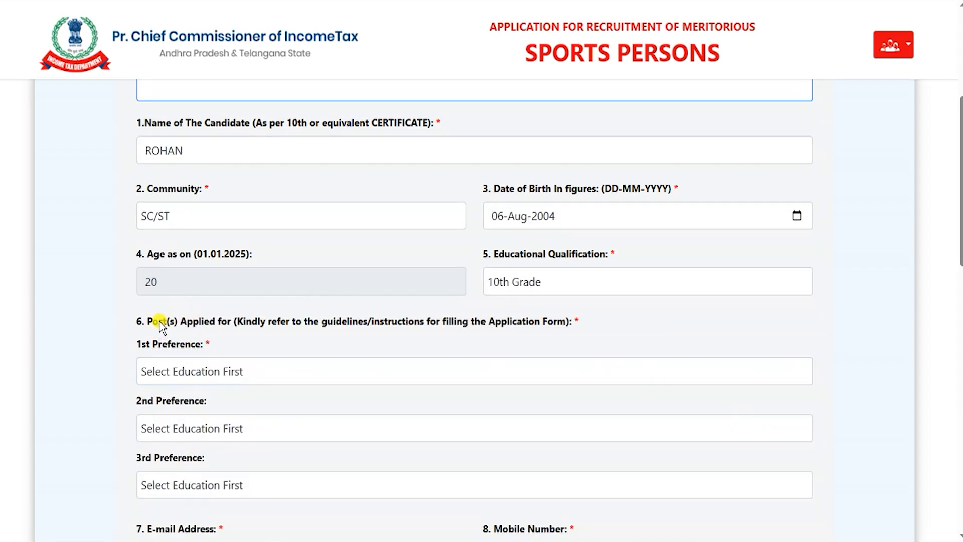
- Set the Educational Qualification to Graduate or Higher, then Intermediate/equivalent, and check the 1st Preference post options for each
click(554, 281)
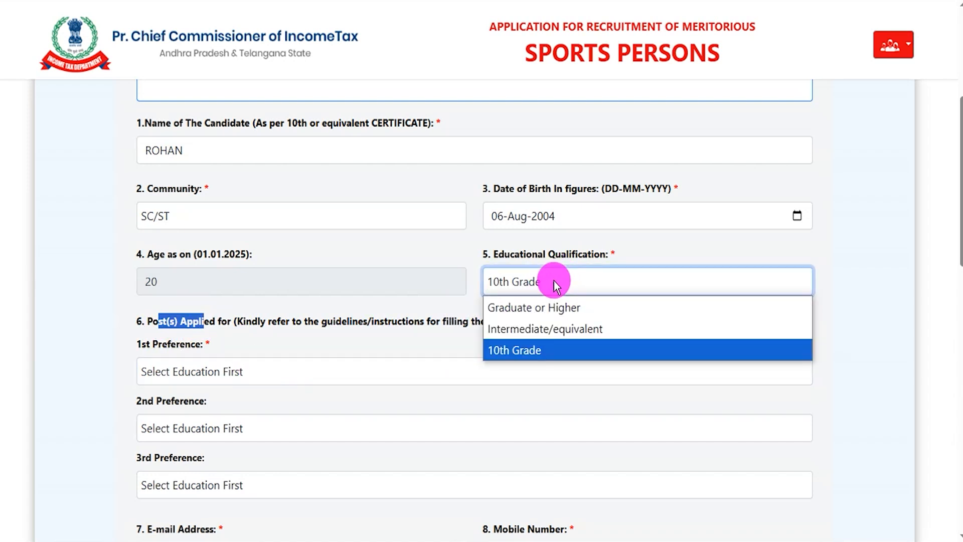
click(545, 307)
click(180, 372)
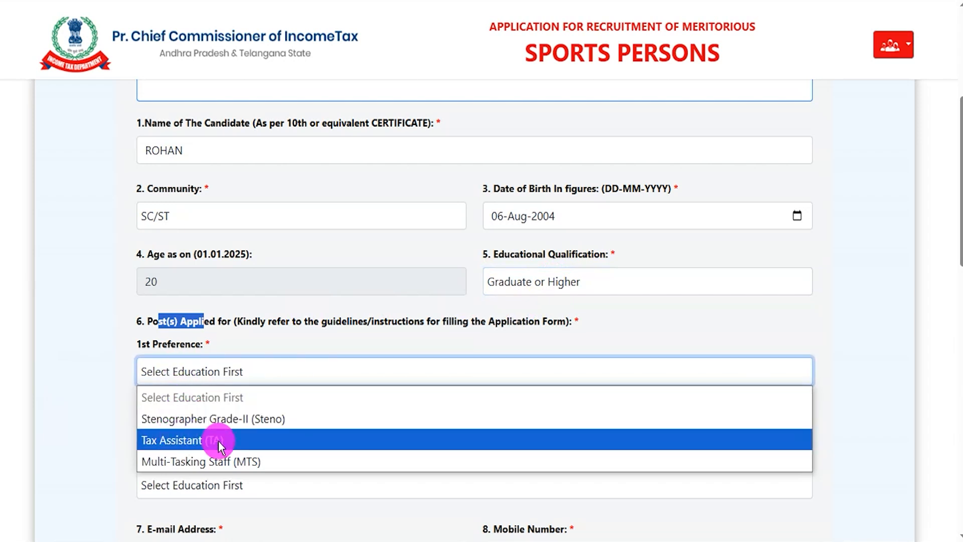
click(512, 281)
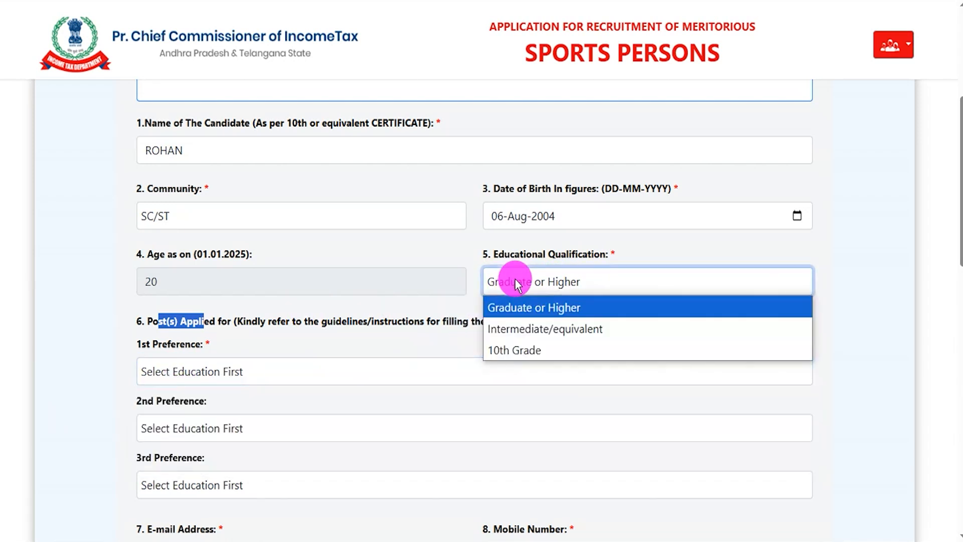
click(518, 329)
click(193, 374)
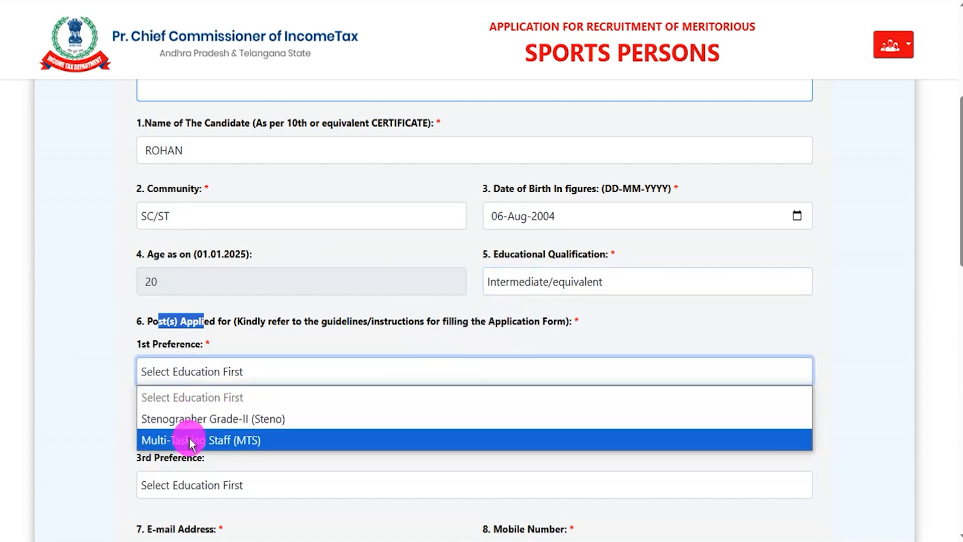
- Set the Educational Qualification to 10th Grade and check the 1st Preference post options without choosing one
click(524, 287)
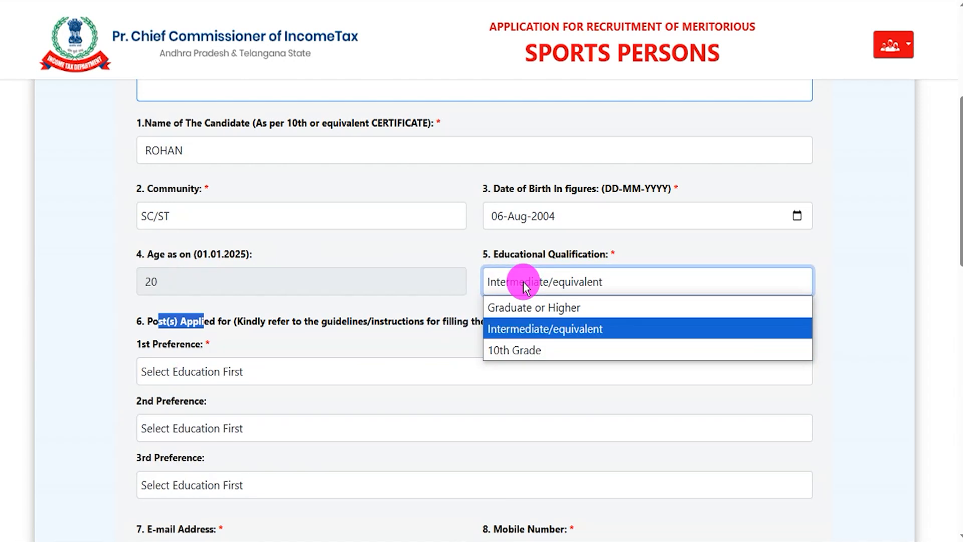
click(521, 349)
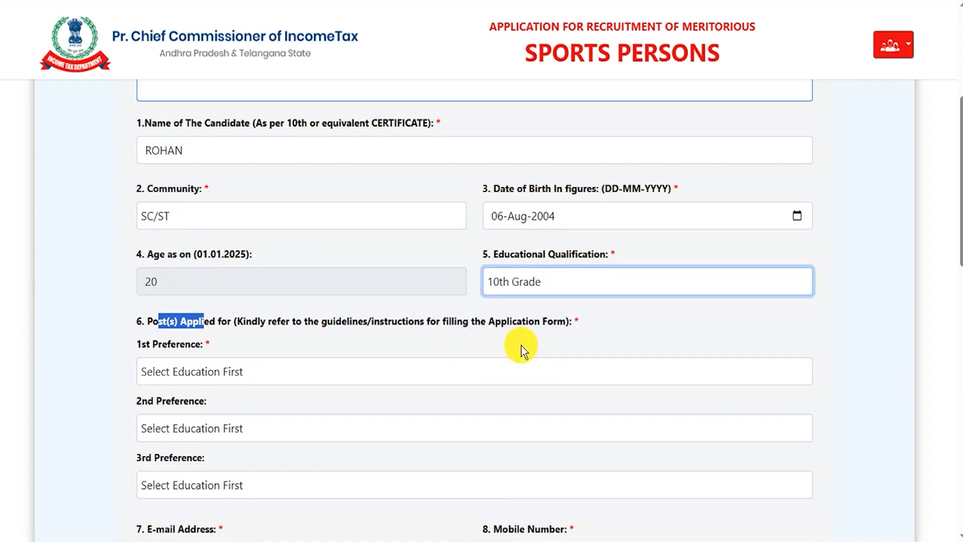
click(243, 375)
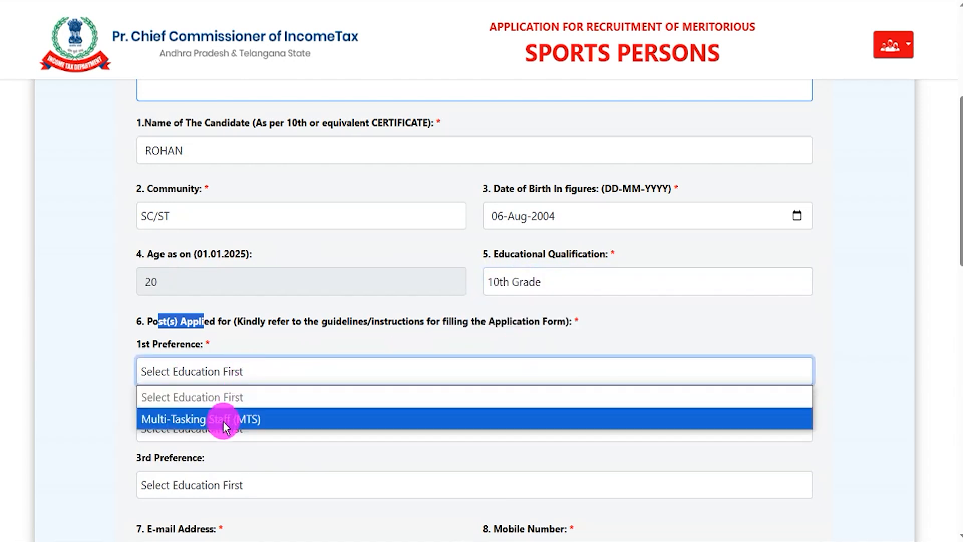
click(645, 323)
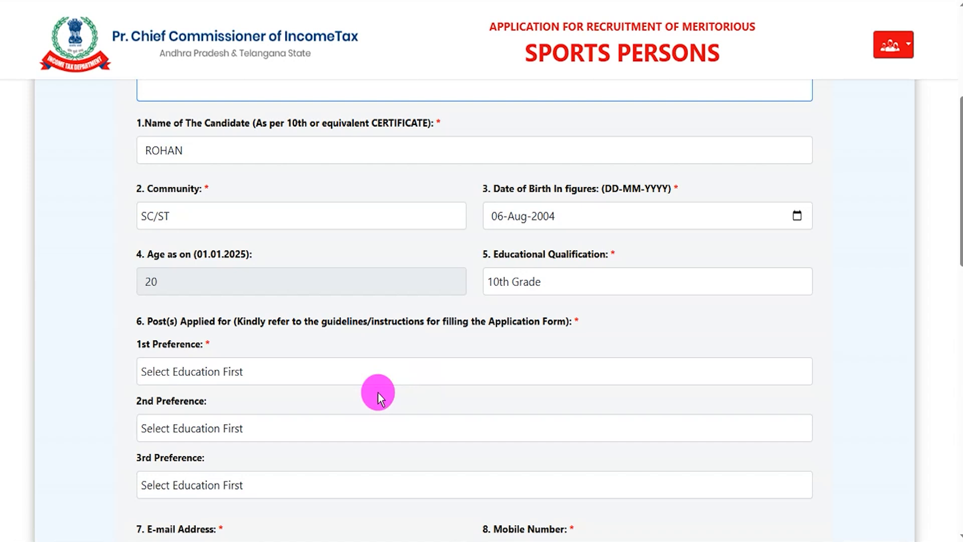
- Select Aadhaar Card as the Photo Id Proof and point out the Aadhaar Number field
scroll(378, 392, down, 10)
click(283, 113)
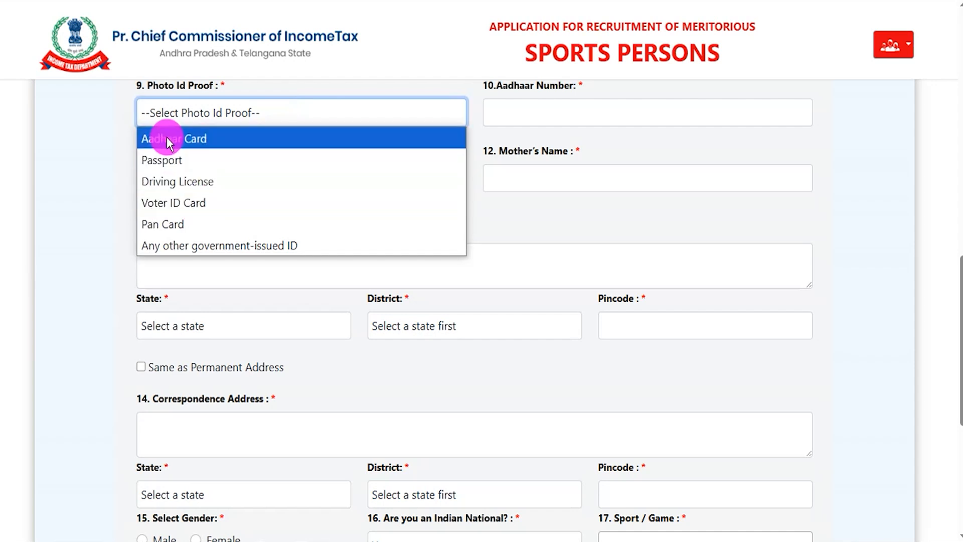
key(Escape)
key(a)
click(535, 105)
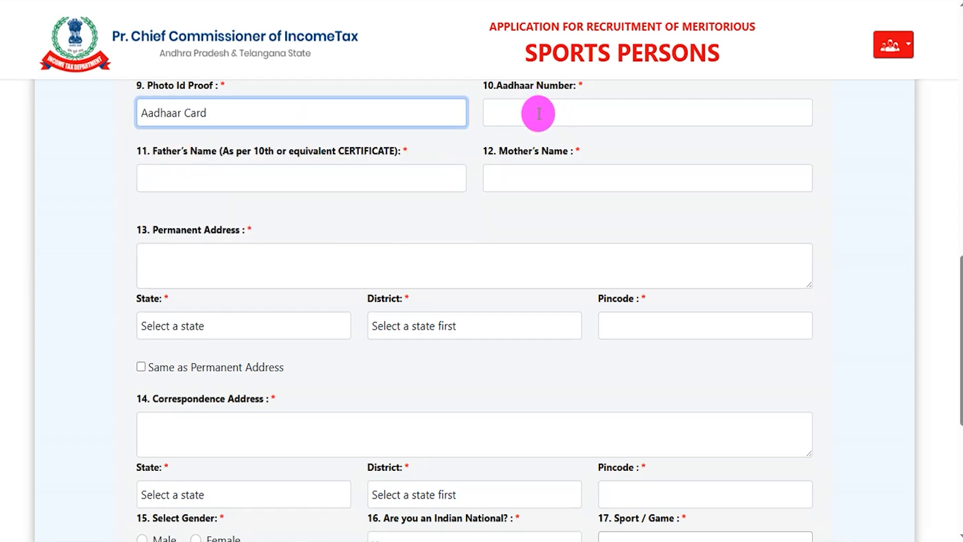
click(539, 114)
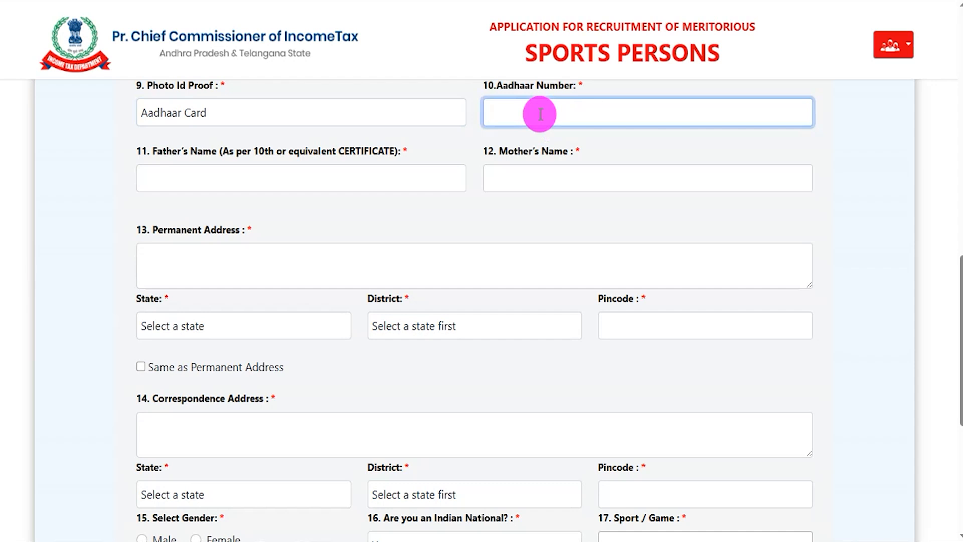
- Switch the Photo Id Proof to Driving License and back to Aadhaar Card
click(275, 118)
click(233, 183)
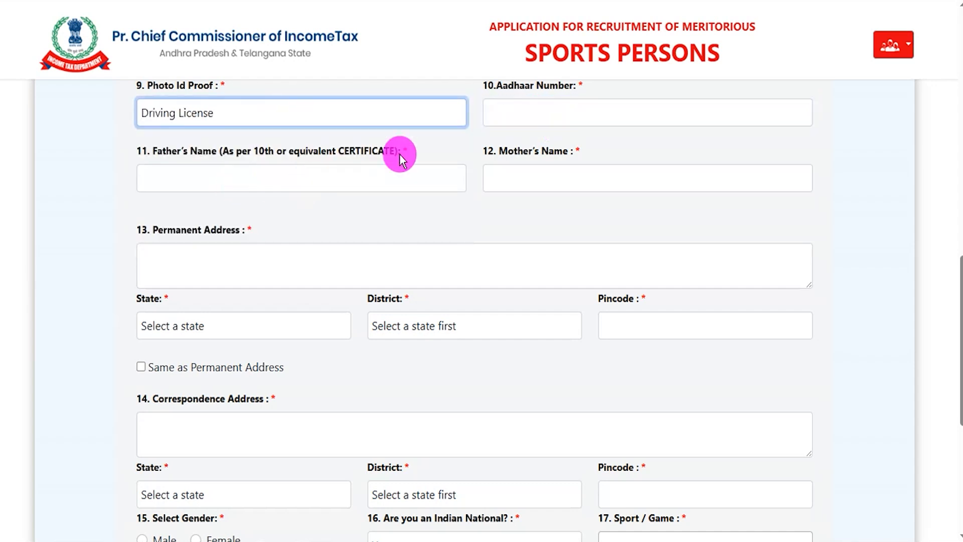
click(493, 121)
click(276, 126)
click(236, 145)
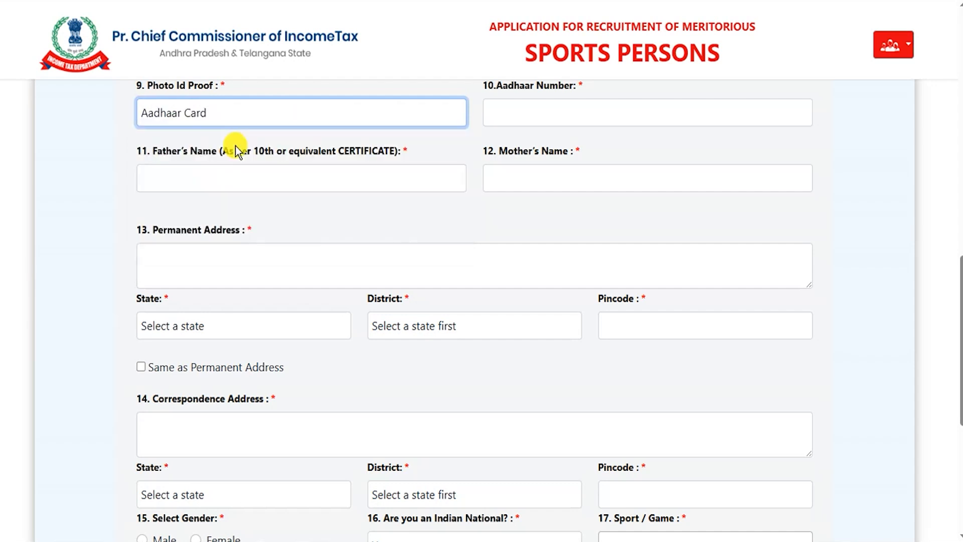
- Draw red check marks on the Father's Name, Mother's Name and Permanent Address fields to point them out
click(209, 175)
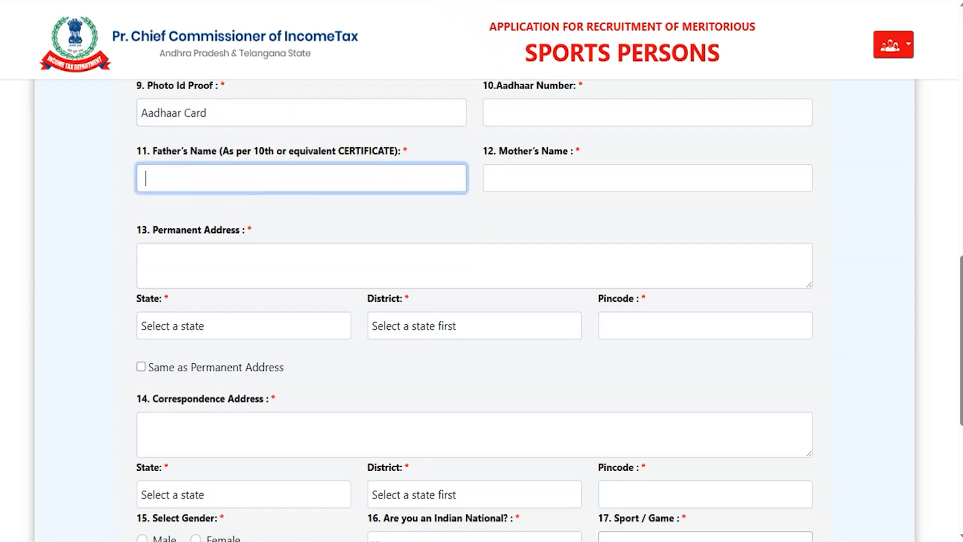
drag(403, 173, 469, 146)
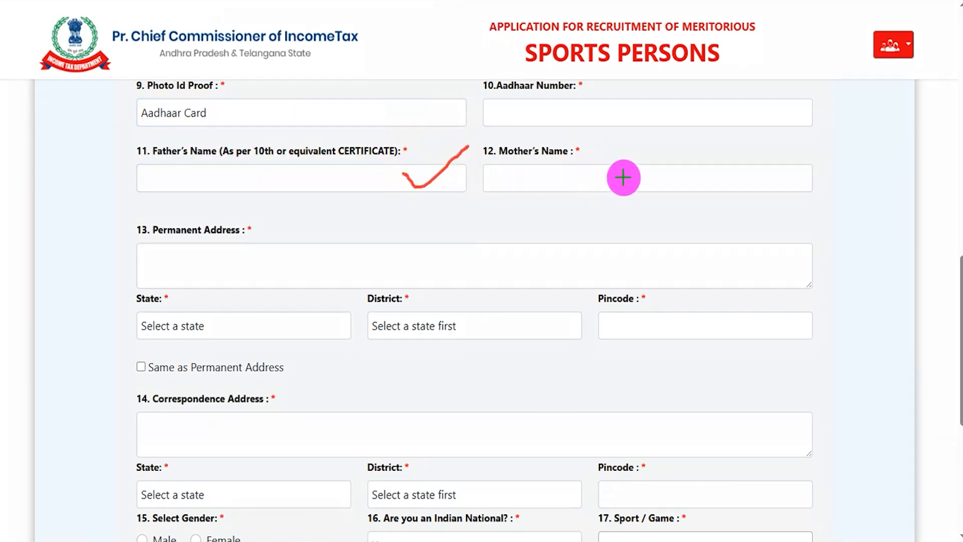
drag(622, 176, 716, 143)
drag(227, 263, 369, 211)
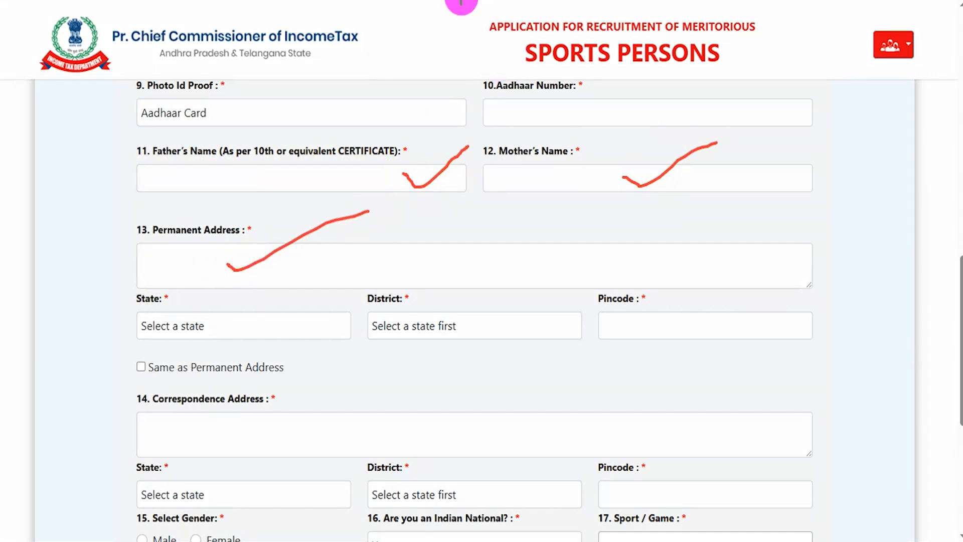
- Set the Permanent Address State to Jharkhand and District to Latehar, and place the cursor in its Pincode field
click(241, 324)
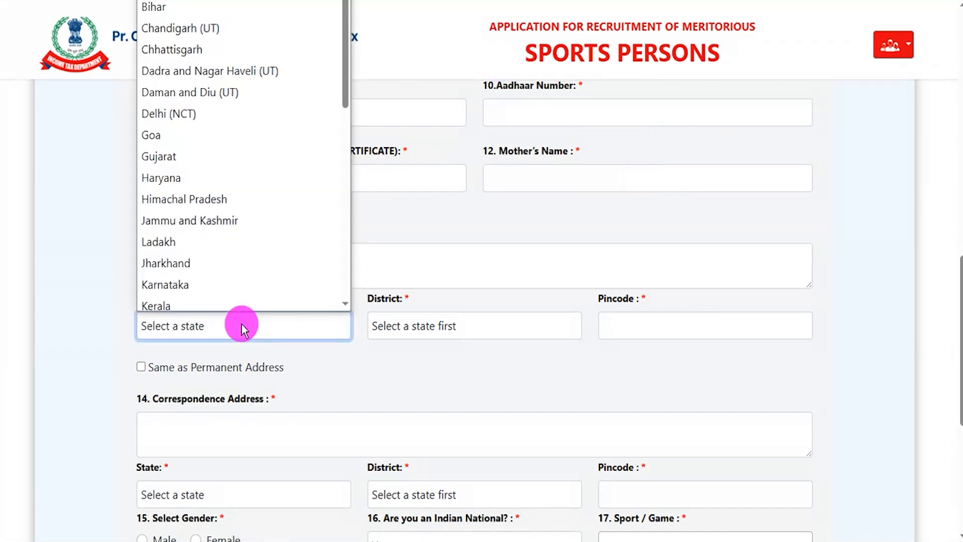
click(237, 266)
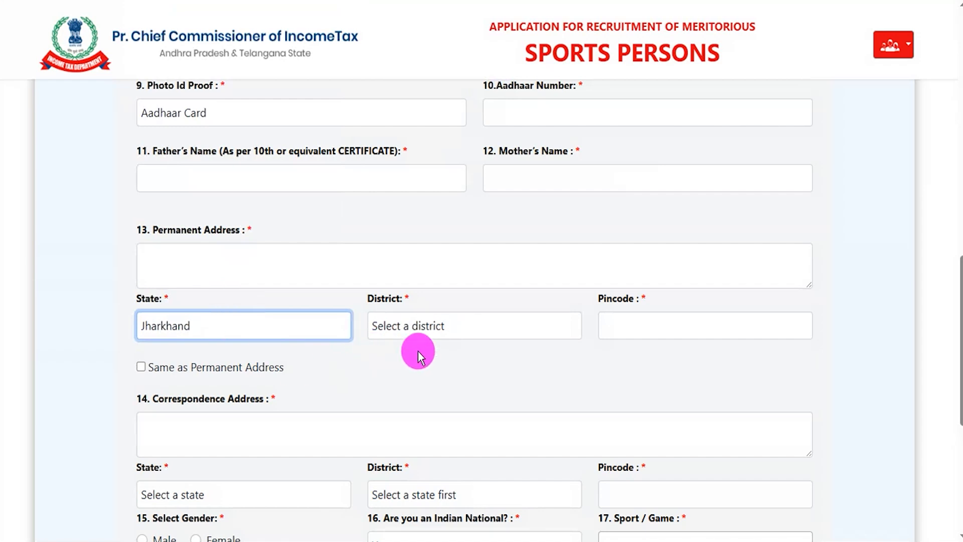
click(441, 330)
click(433, 240)
click(624, 324)
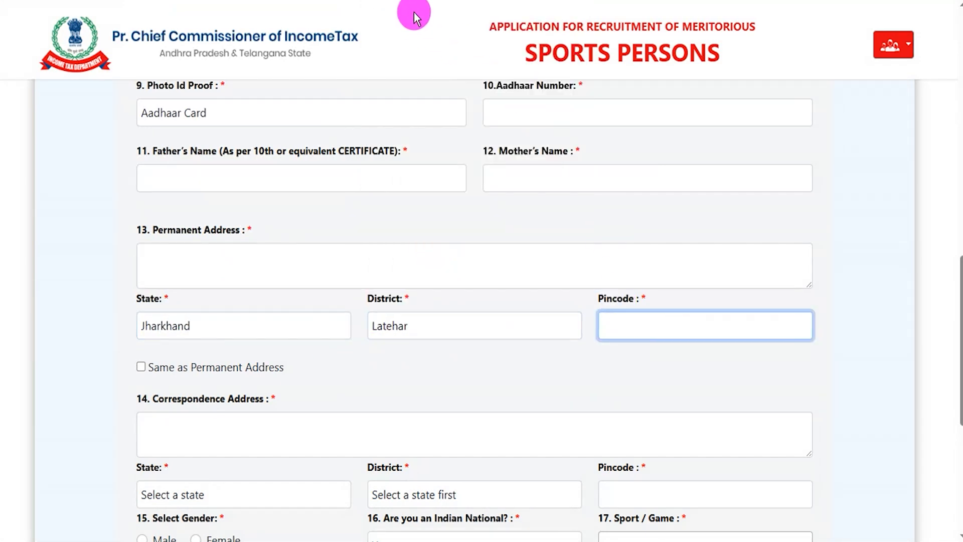
- Mark the Correspondence Address field, the Same as Permanent Address option and both address headings with red strokes
click(434, 1)
drag(282, 430, 408, 389)
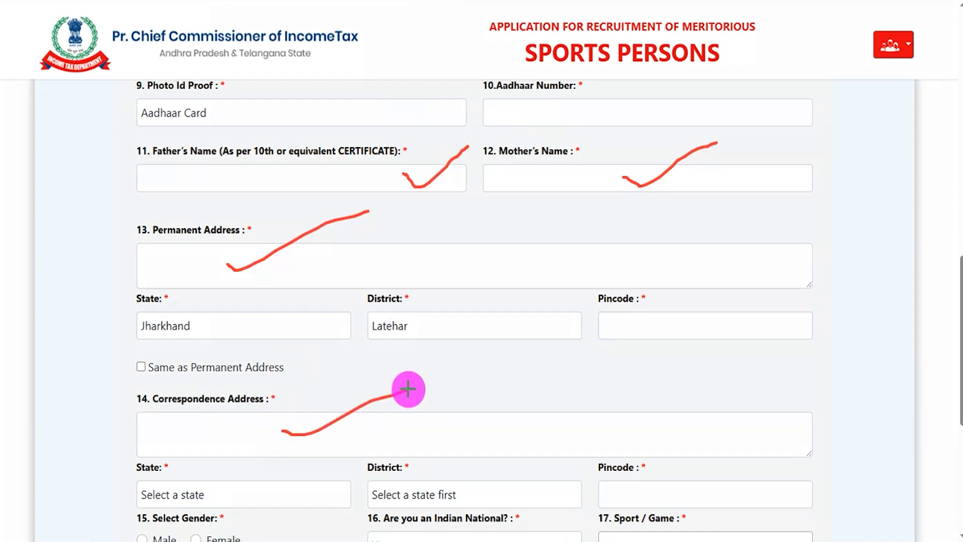
drag(269, 406, 322, 387)
drag(247, 229, 306, 216)
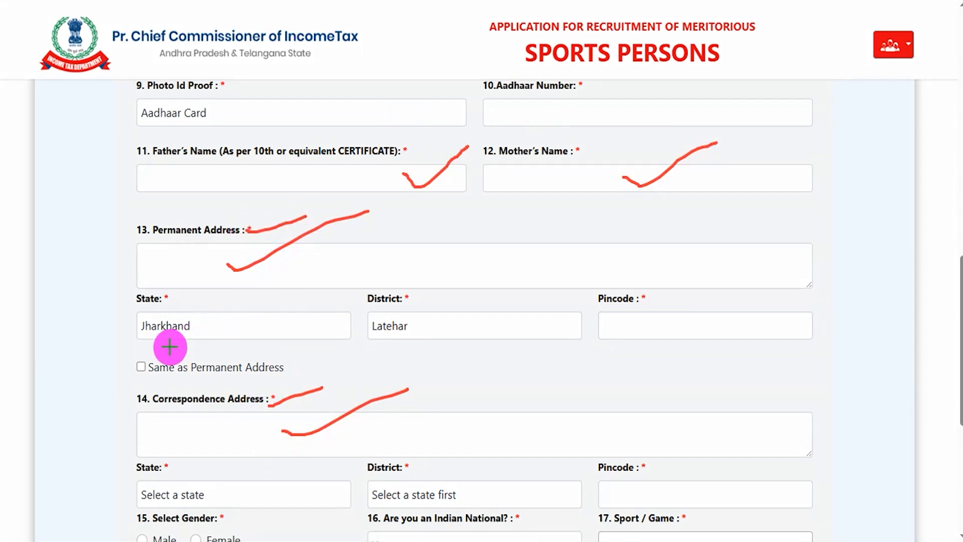
drag(129, 362, 153, 355)
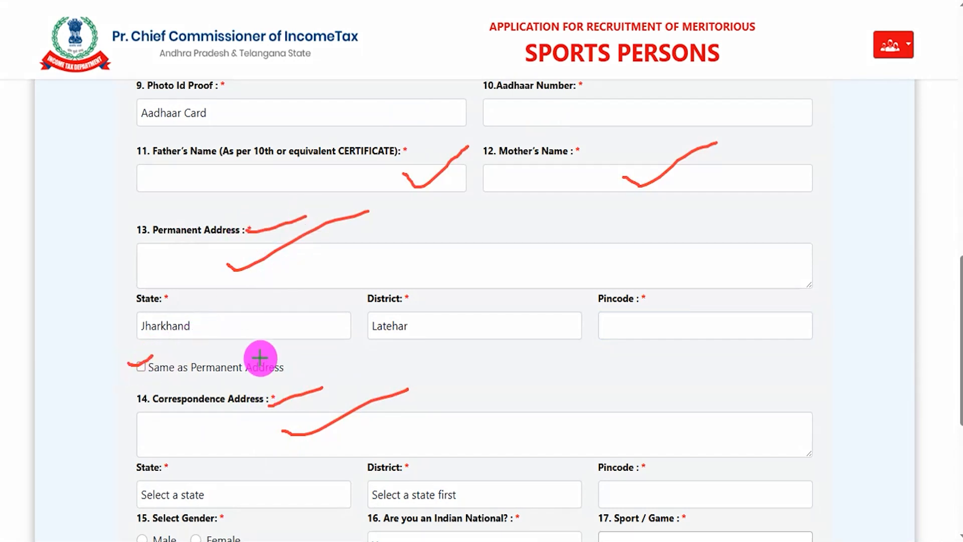
drag(169, 405, 204, 404)
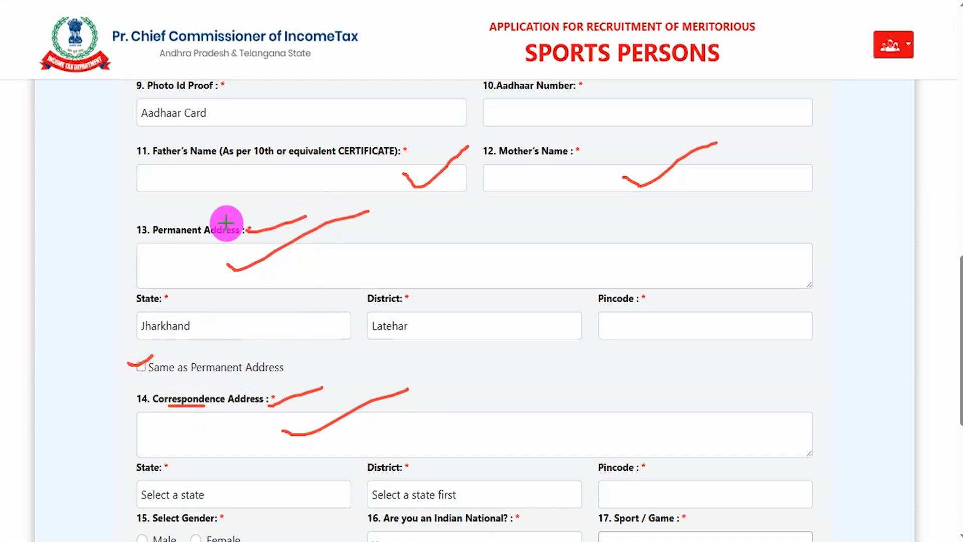
drag(167, 236, 205, 236)
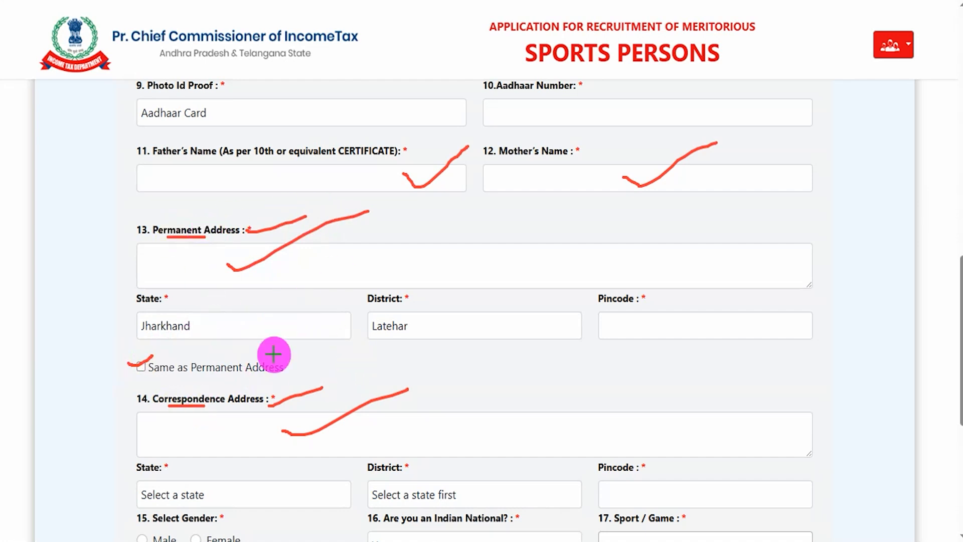
- Set the gender to Male and answer Yes to being an Indian National
scroll(359, 366, down, 2)
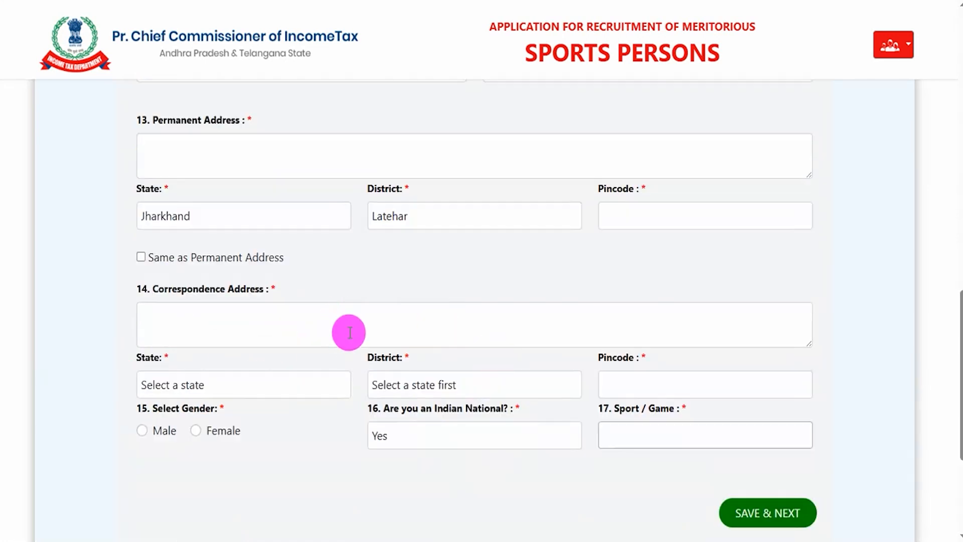
click(142, 430)
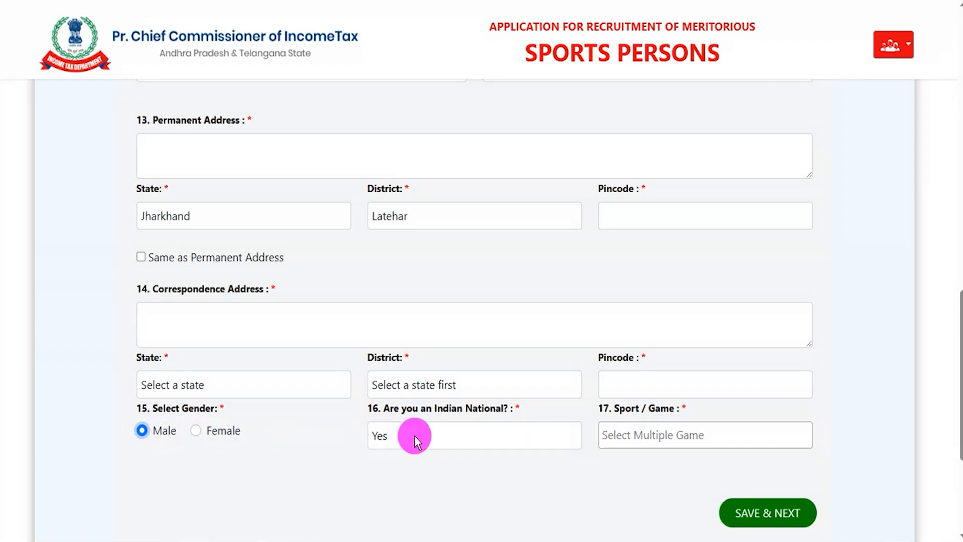
click(444, 435)
click(429, 460)
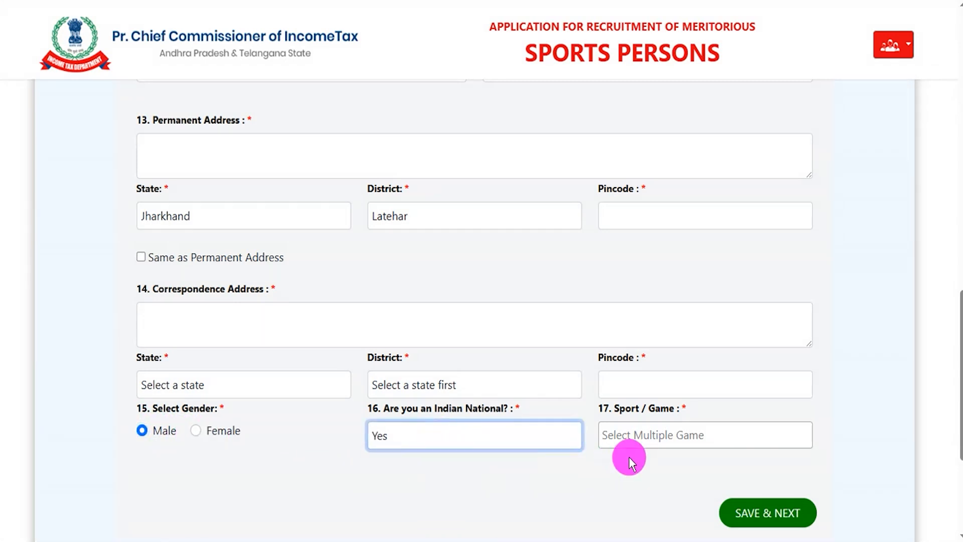
- Choose Football as the Sport / Game, and save the page to continue to the next section
click(650, 436)
click(651, 438)
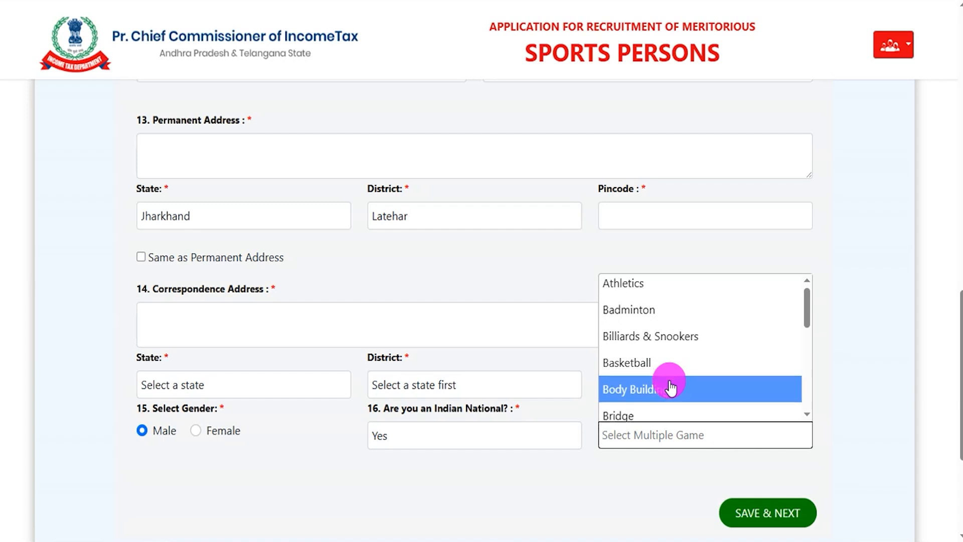
scroll(671, 387, down, 3)
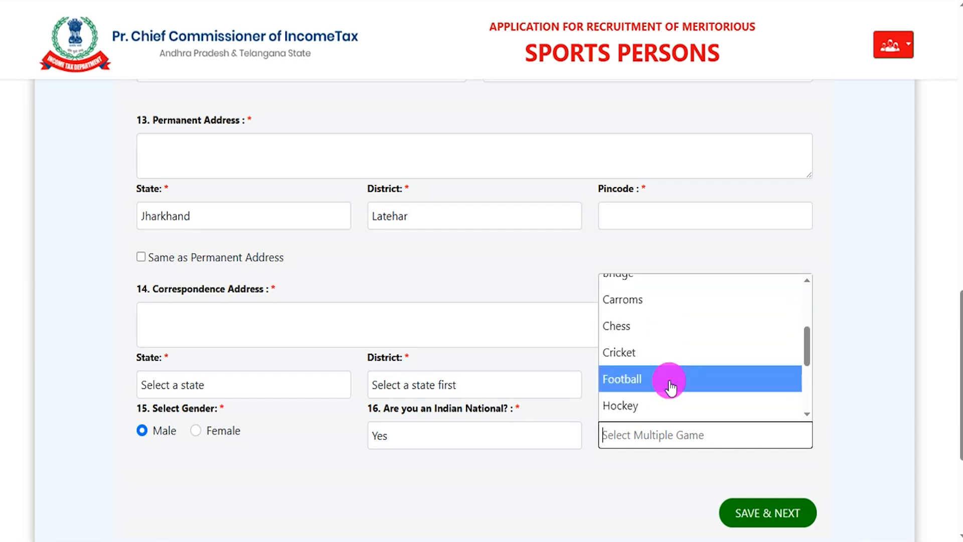
click(671, 388)
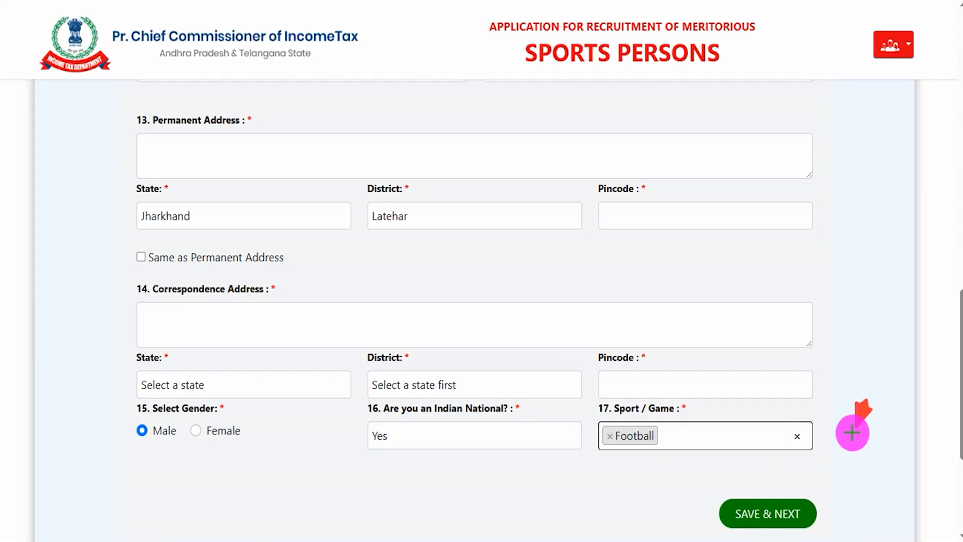
click(802, 508)
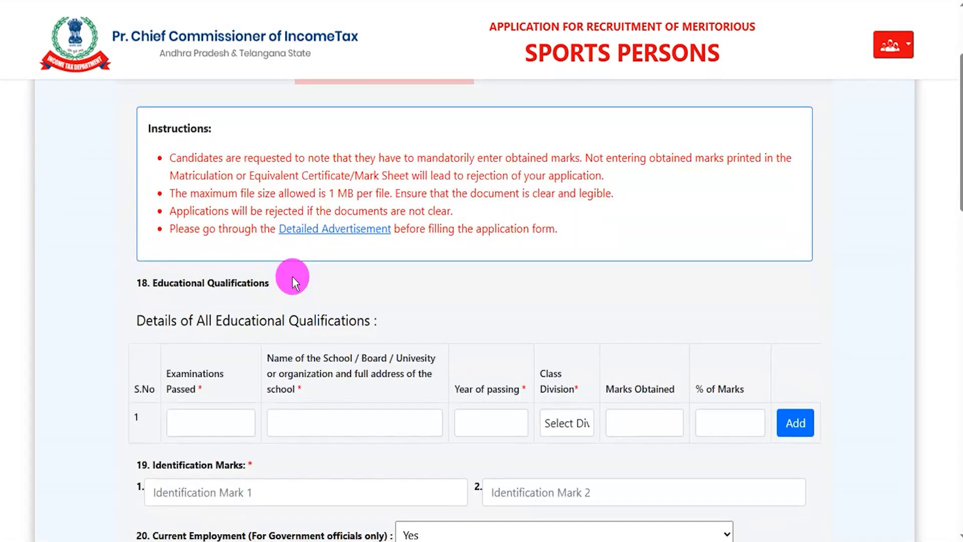
- Examine the form's Educational Qualifications section, and check the qualification required for MTS, Stenographer and Tax Assistant on the notification page
drag(163, 283, 253, 283)
scroll(248, 353, down, 1)
scroll(248, 353, down, 2)
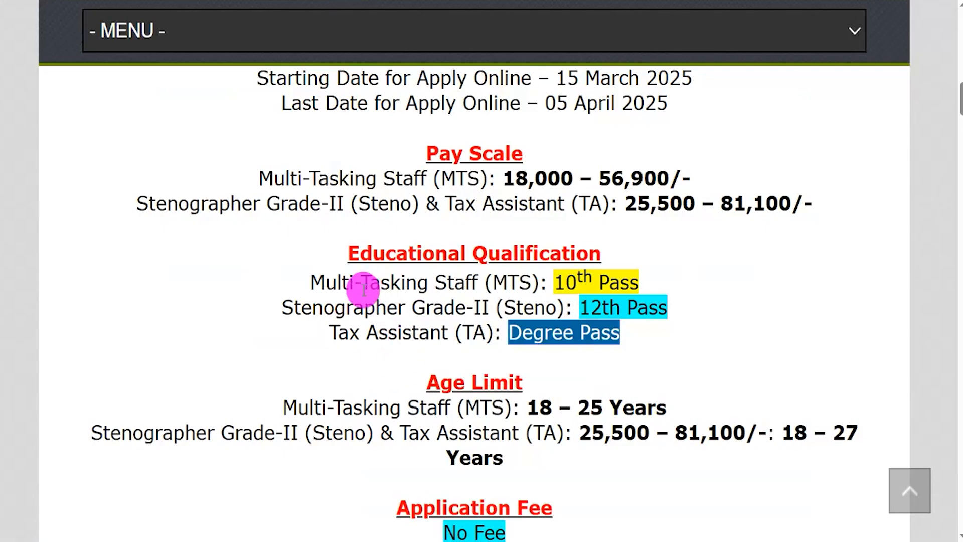
drag(325, 282, 634, 277)
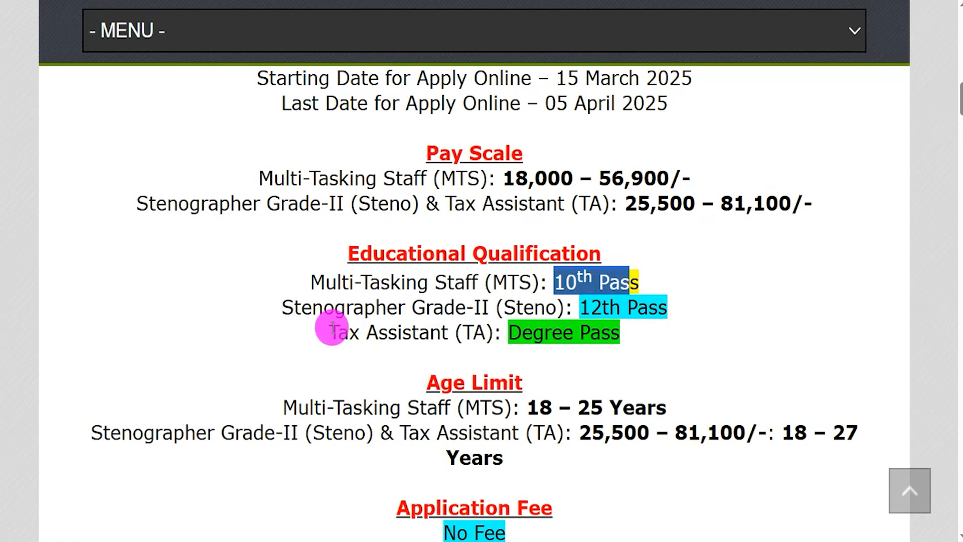
drag(312, 307, 521, 306)
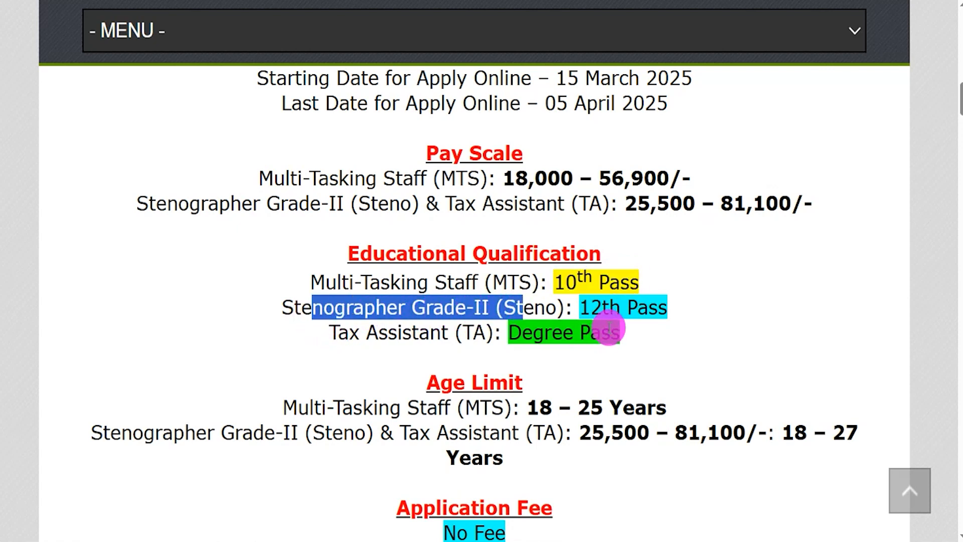
drag(581, 308, 656, 313)
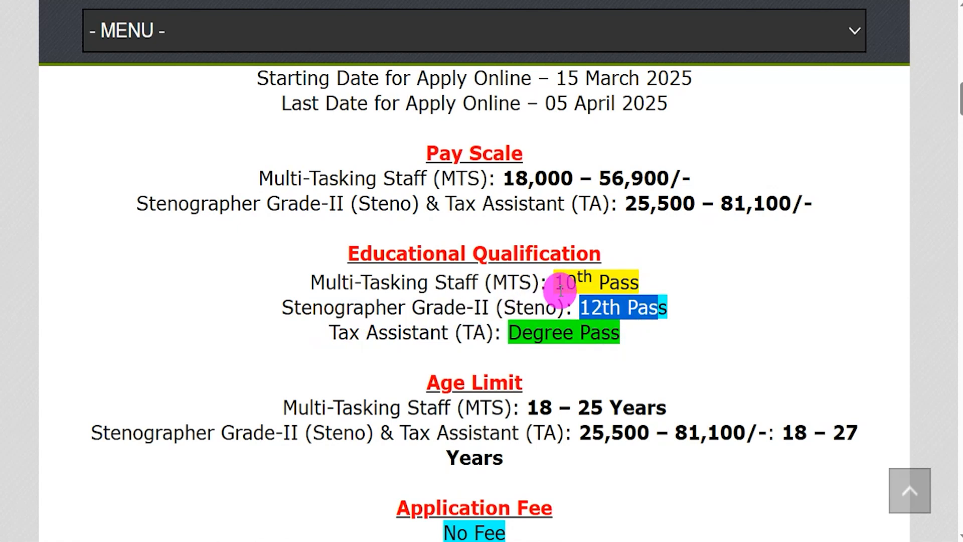
drag(359, 333, 613, 333)
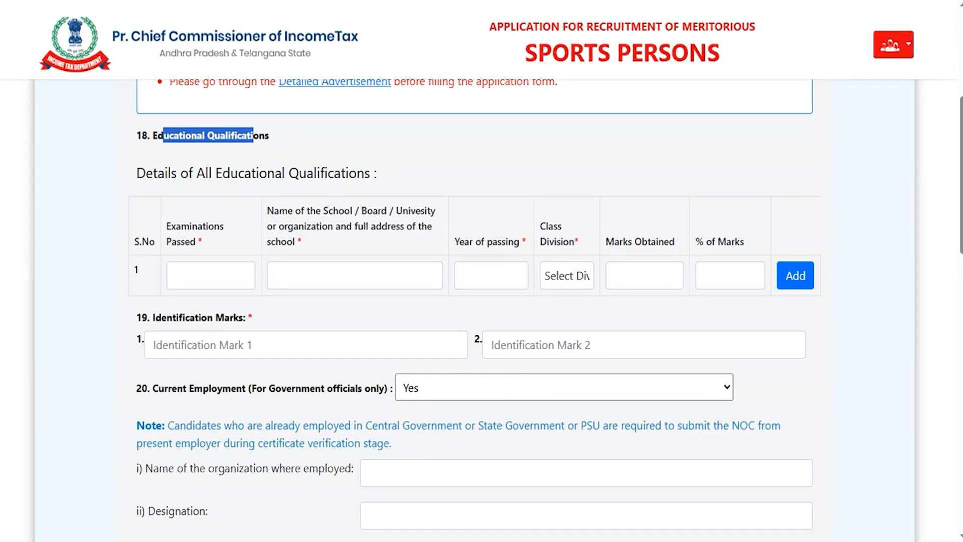
- Fill the first qualification row with 10th, CBSE, year of passing 2015, 1st division, 450 marks obtained and 80 percent
click(202, 277)
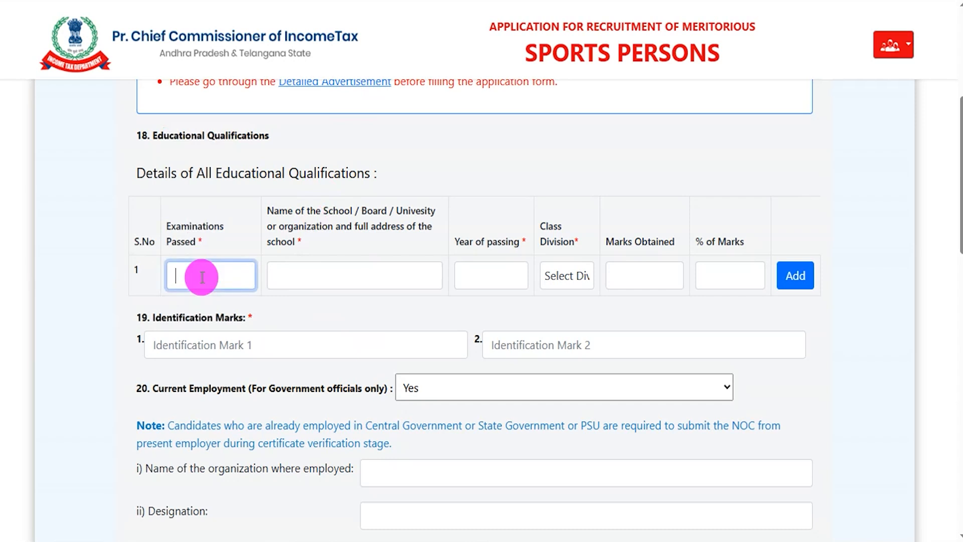
text(10th)
click(313, 277)
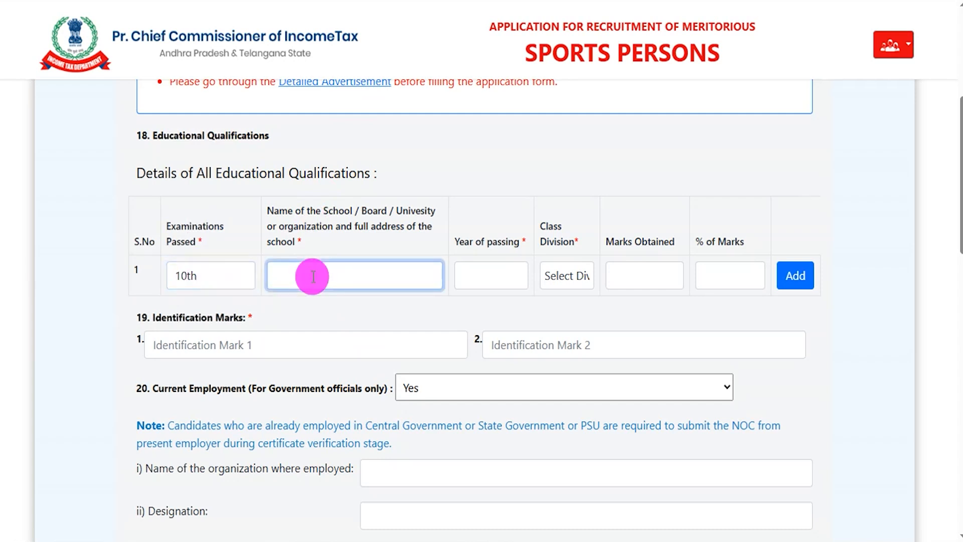
text(CBSE)
click(486, 273)
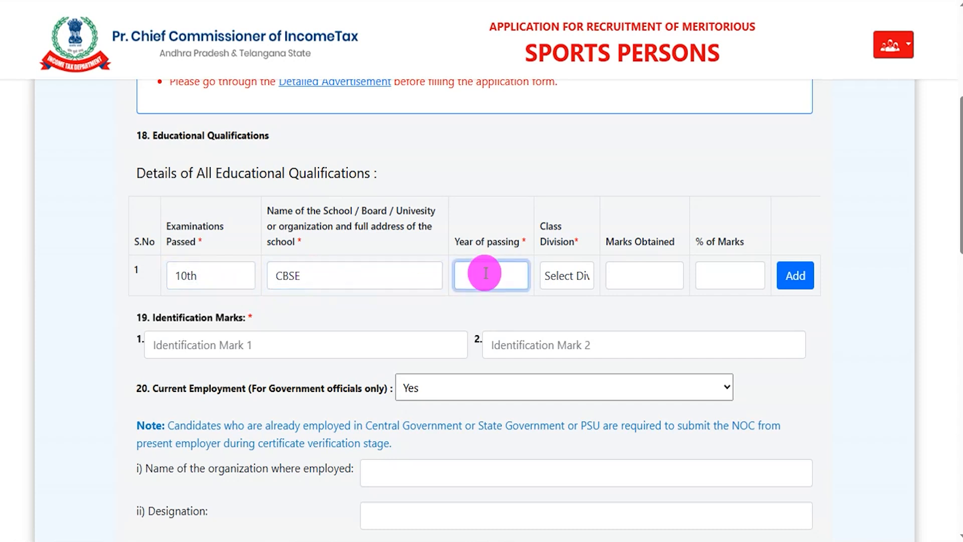
text(2015)
click(577, 276)
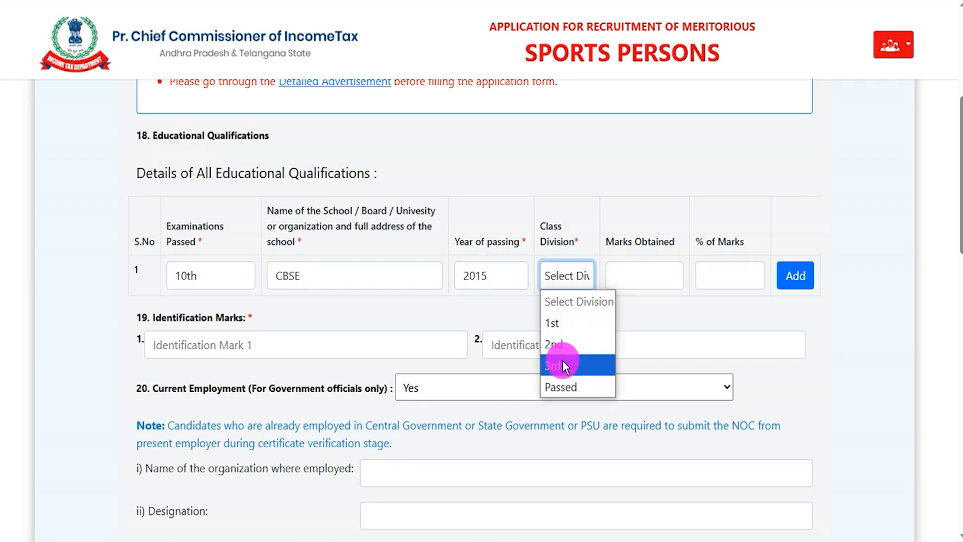
click(562, 323)
click(658, 274)
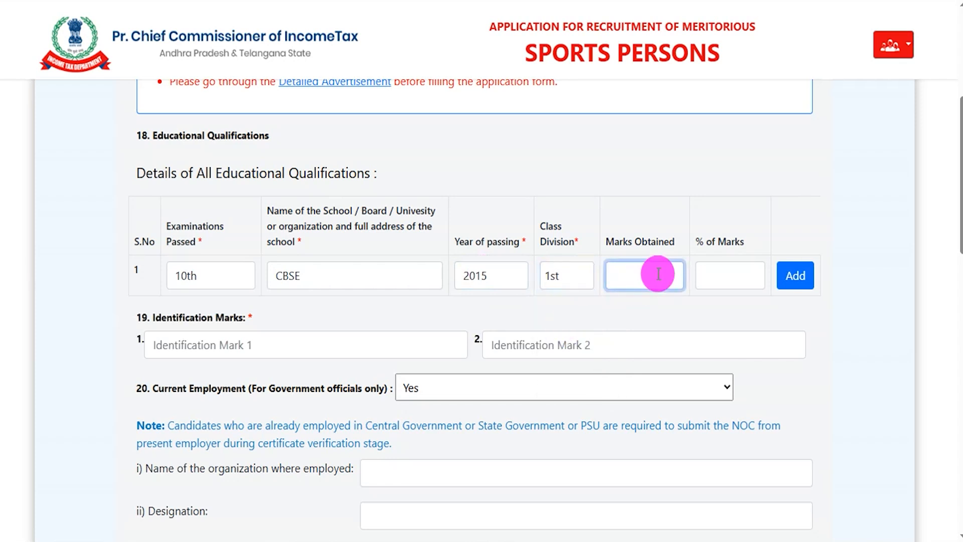
text(450)
click(726, 275)
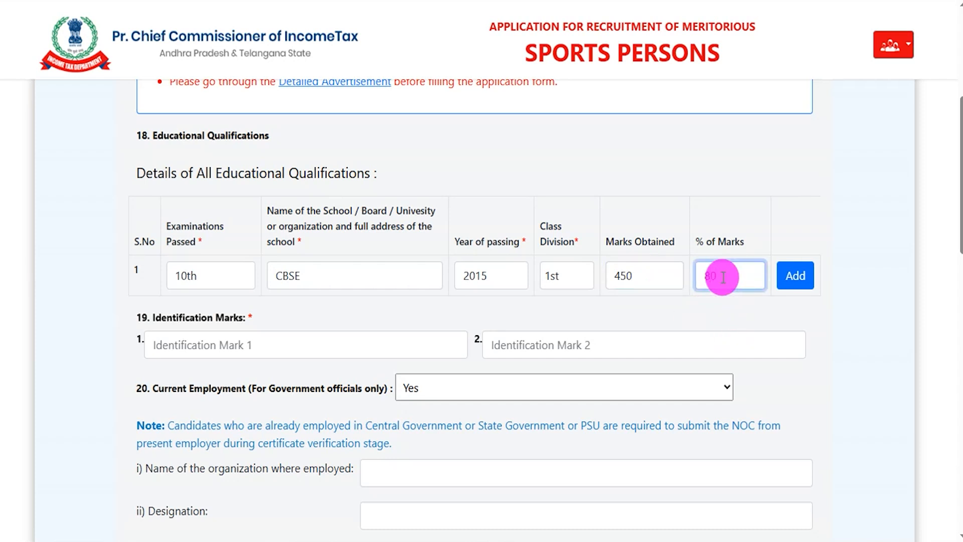
- Add a second qualification row and enter 12th as the examination, CBSE as the board and 2017 as year of passing
click(795, 277)
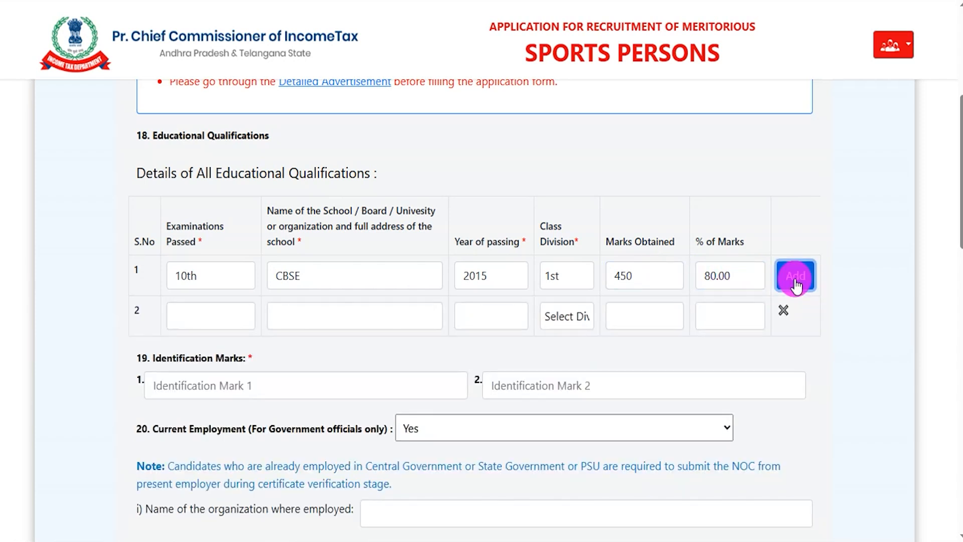
click(210, 315)
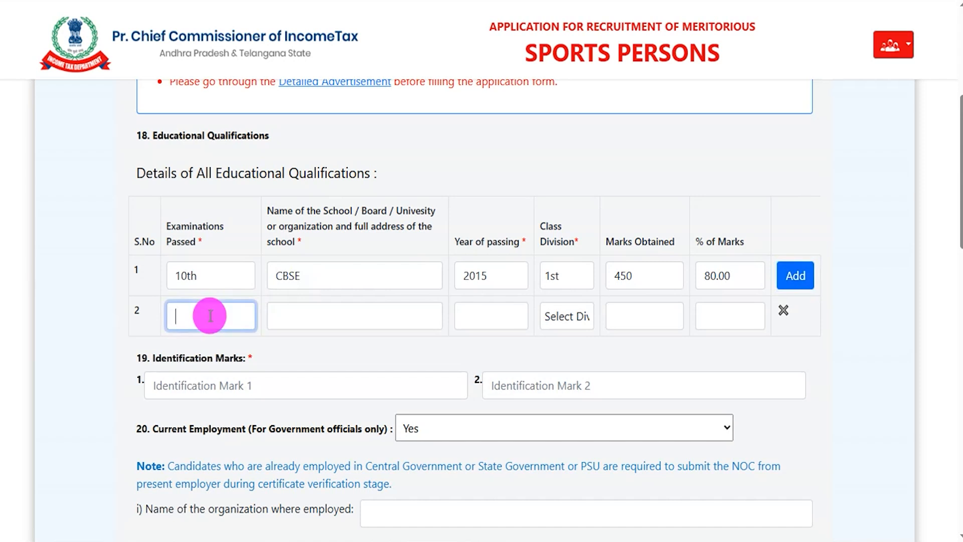
text(12th)
click(327, 313)
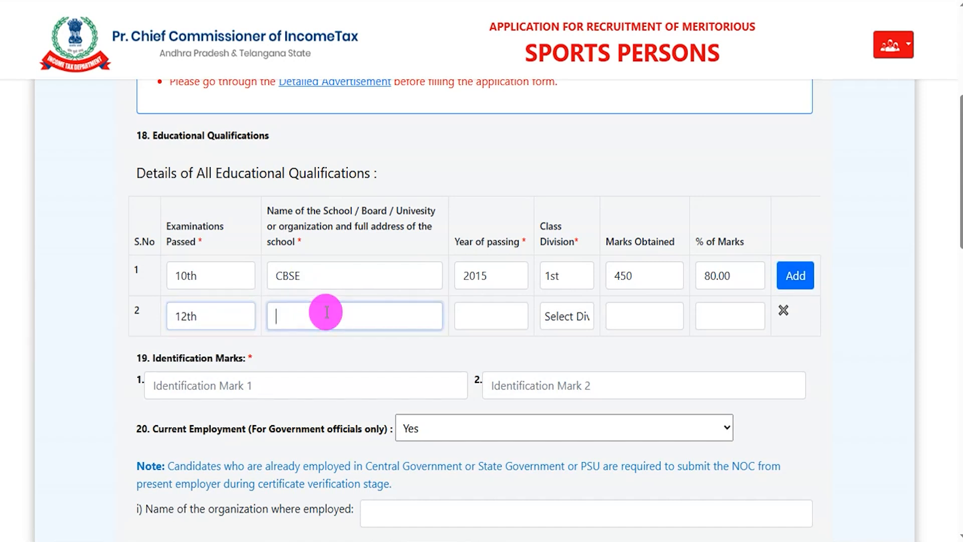
text(CBSE)
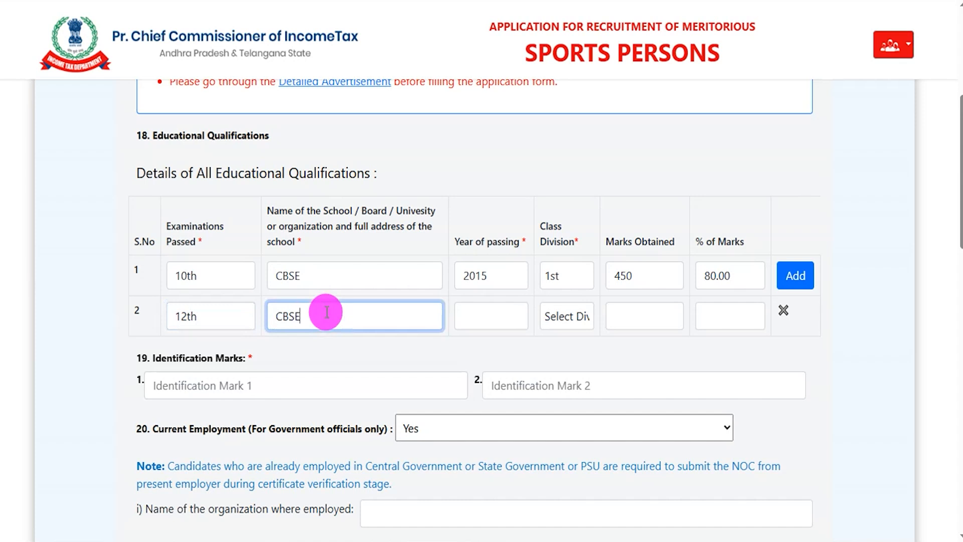
click(499, 312)
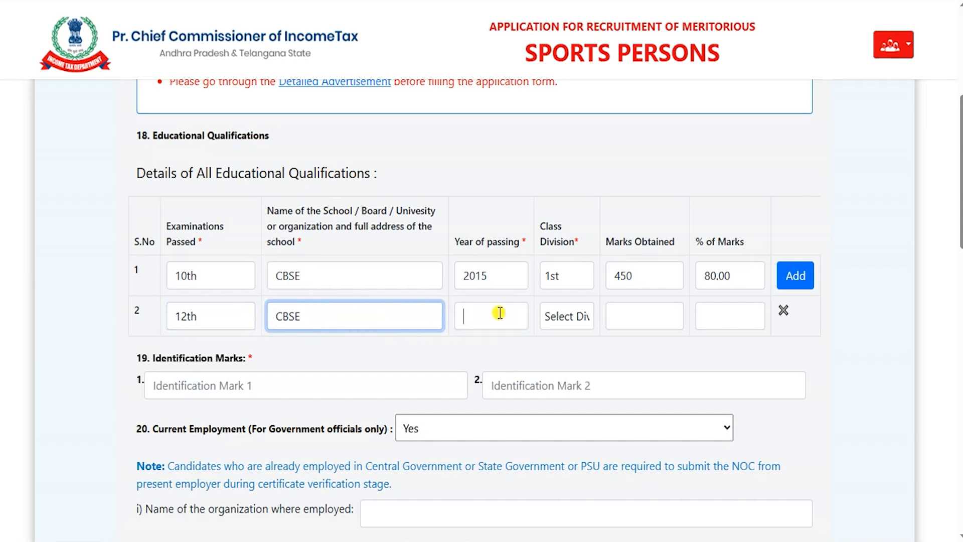
click(500, 312)
text(2017)
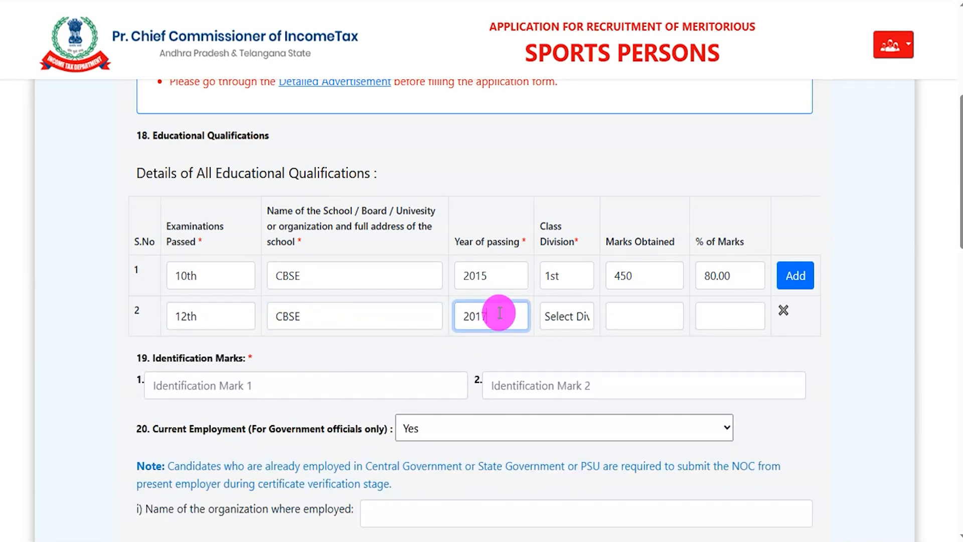
- Complete the 12th row with 1st division, 450 marks obtained and 80.00 percent
click(567, 318)
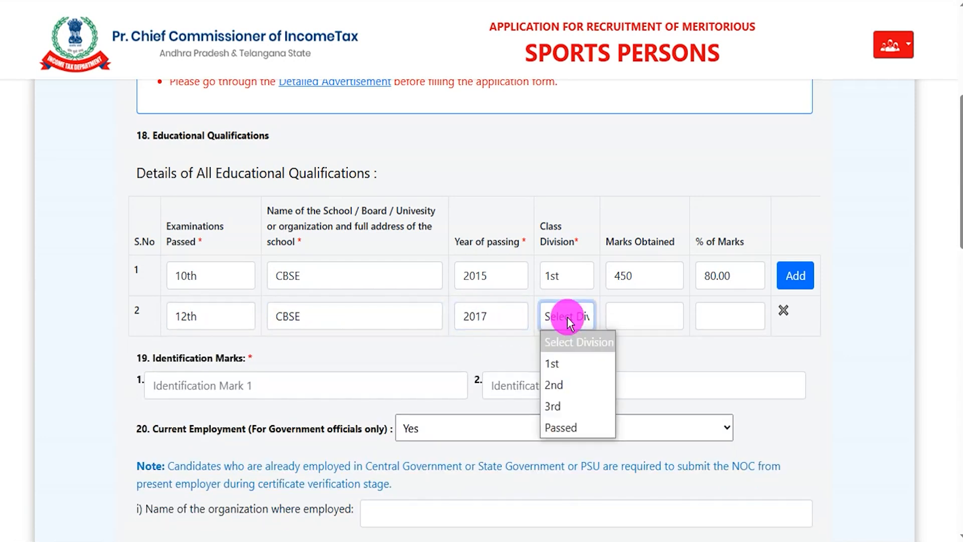
click(557, 363)
click(650, 323)
text(450)
key(Tab)
text(80.00)
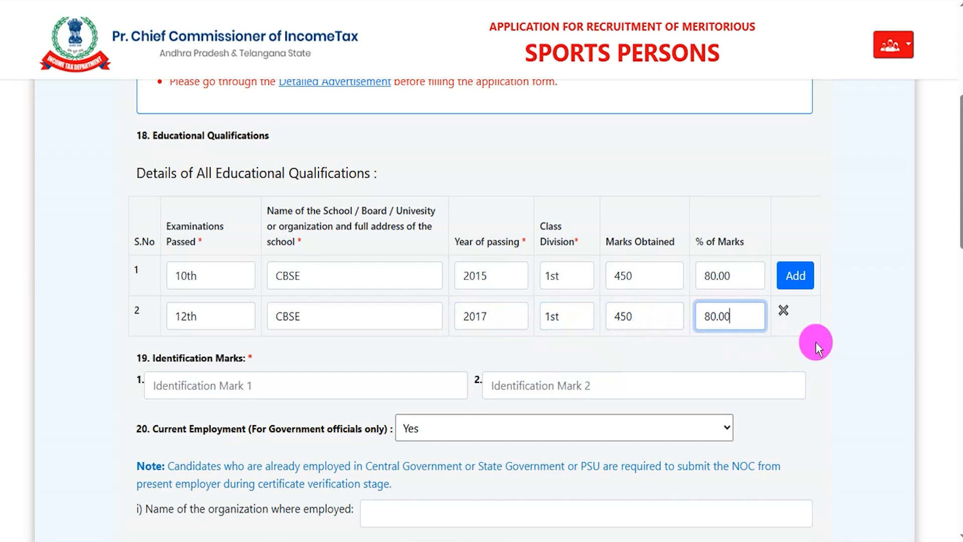
- Add a third qualification row with "Gradute" as the examination, CCS as the university and 2023 as year of passing
click(796, 276)
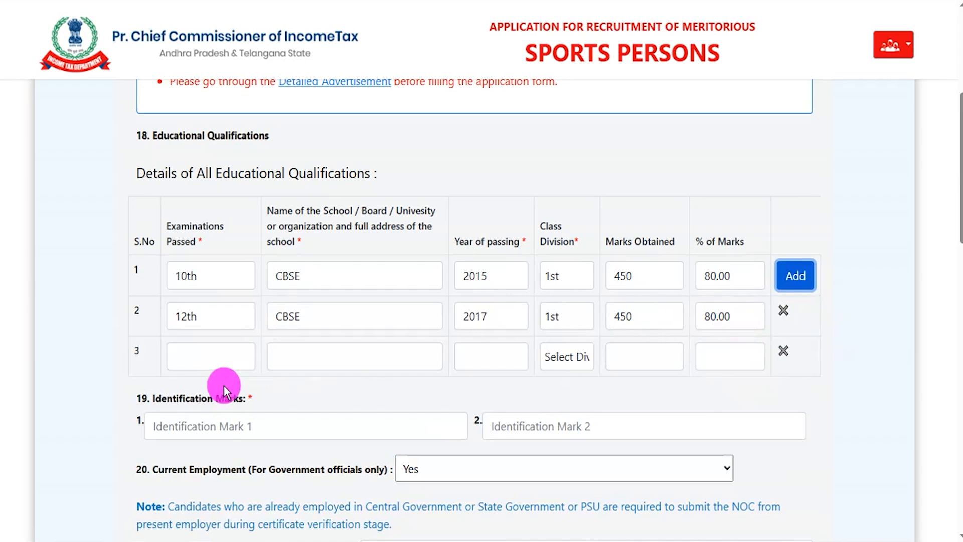
click(219, 355)
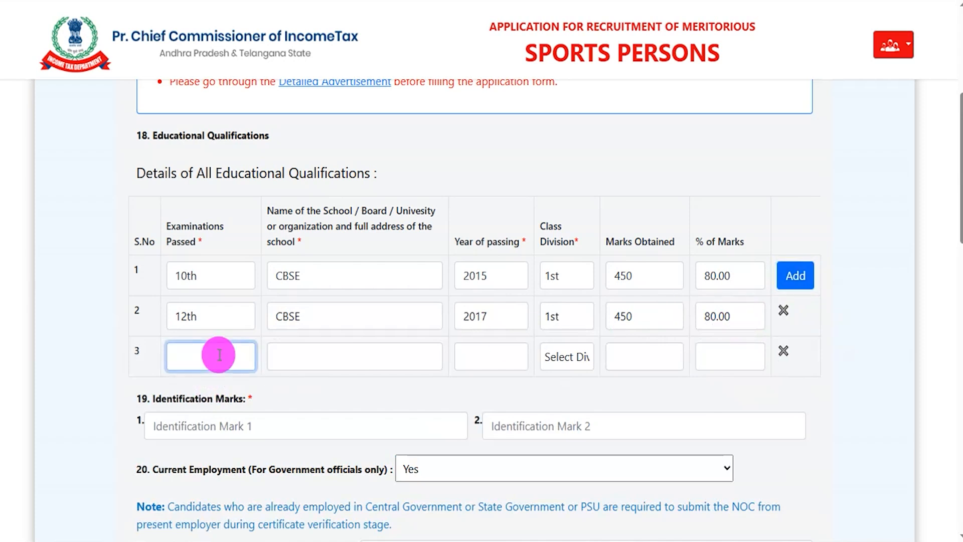
text(Gradute)
click(289, 359)
text(CCS)
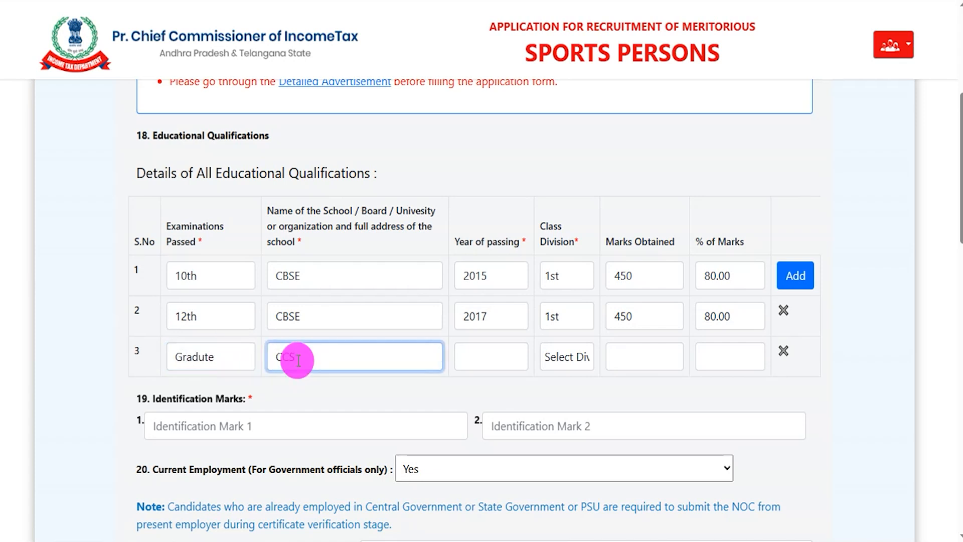
click(488, 354)
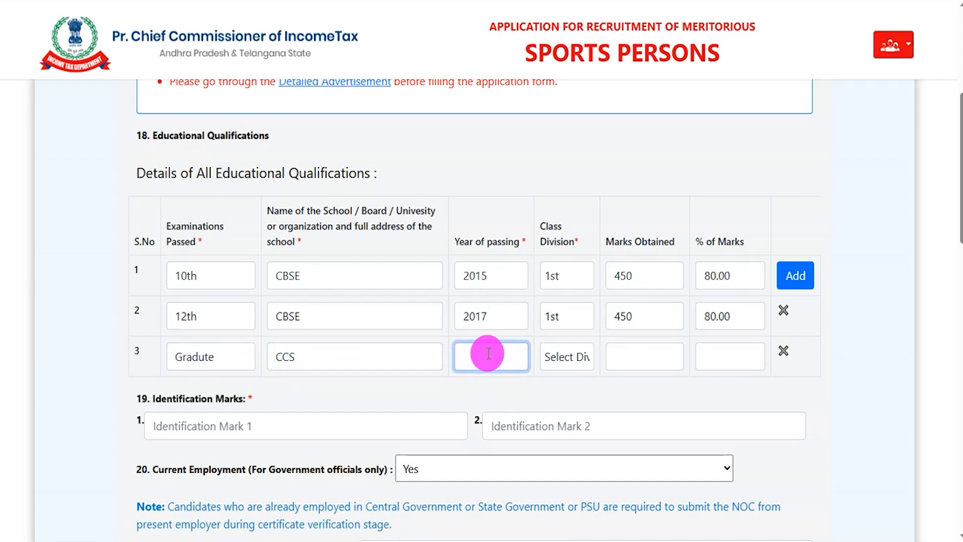
text(2023)
- Complete the graduation row with 2nd division, 650 marks and 90.00 percent, and add a fourth qualification row
click(563, 357)
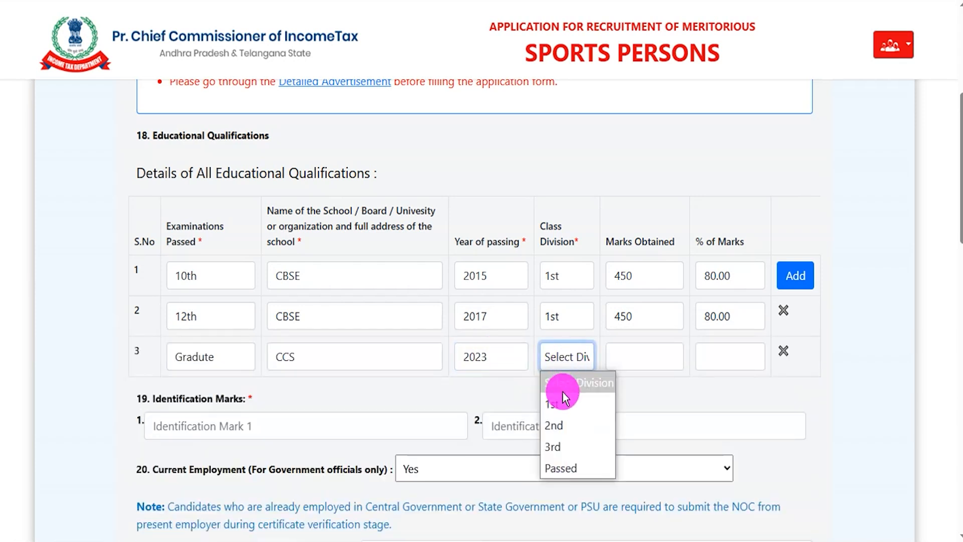
click(561, 431)
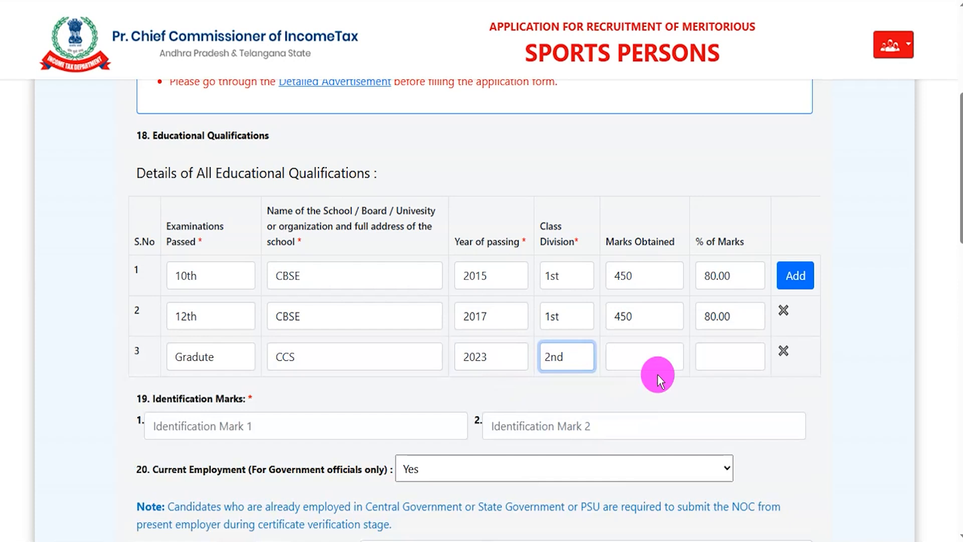
click(643, 346)
text(650)
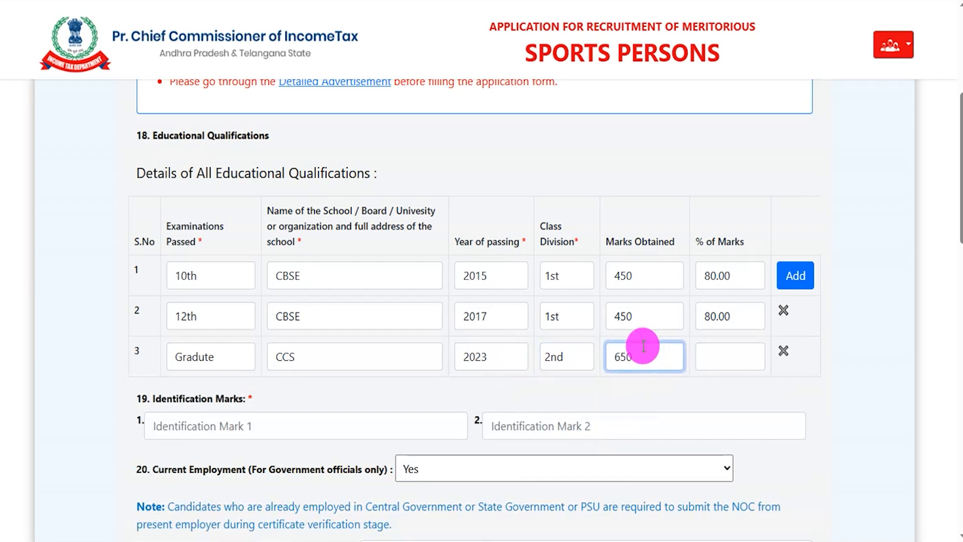
click(730, 364)
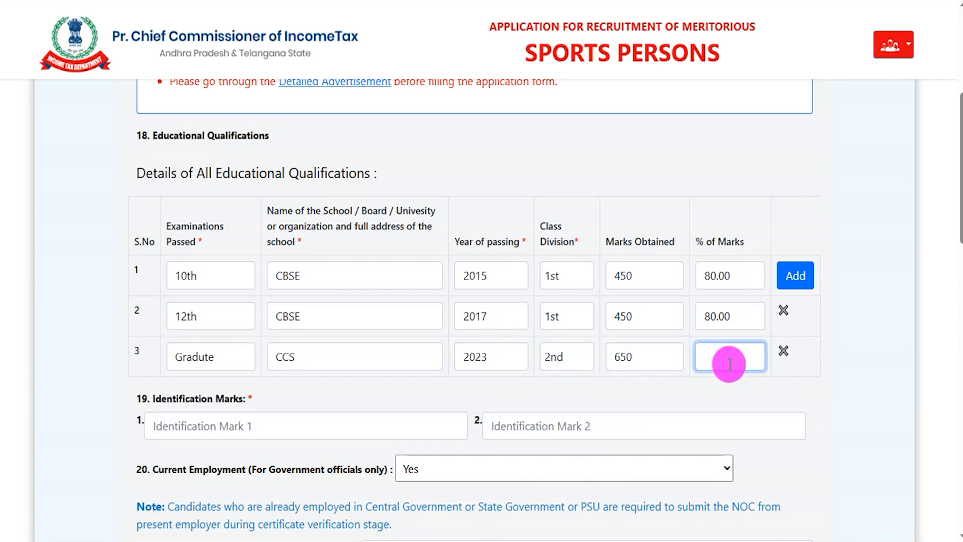
text(90.0)
click(794, 276)
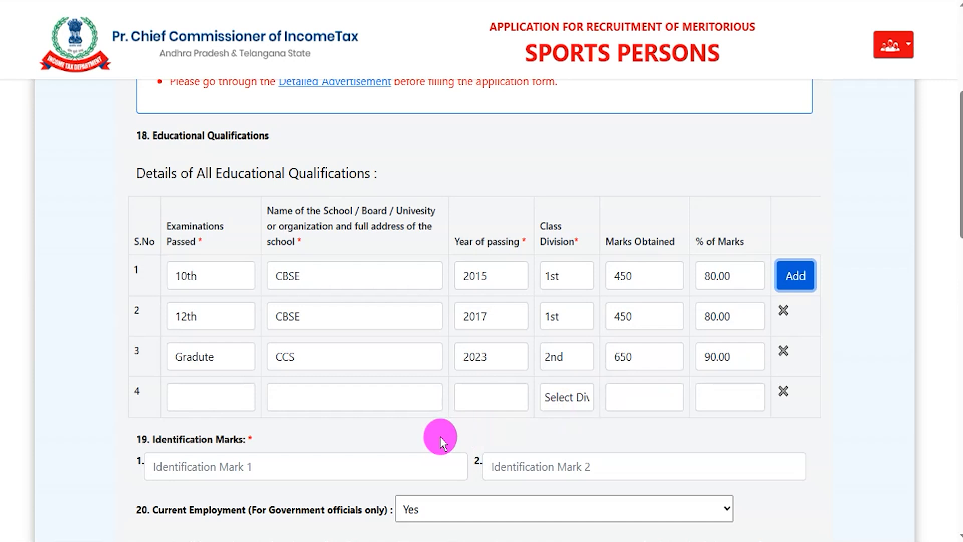
- Enter Neck as the first identification mark and No Mark as the second
scroll(441, 435, down, 3)
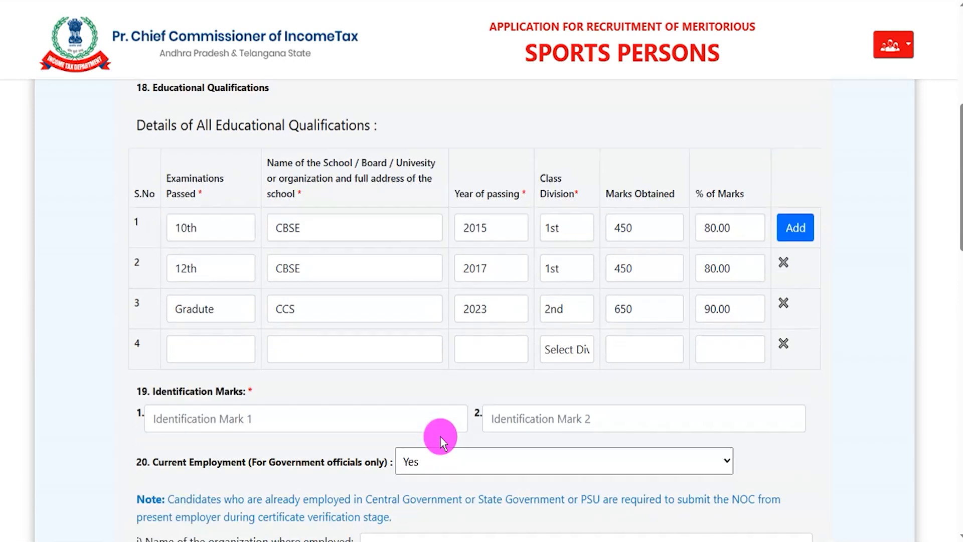
click(247, 321)
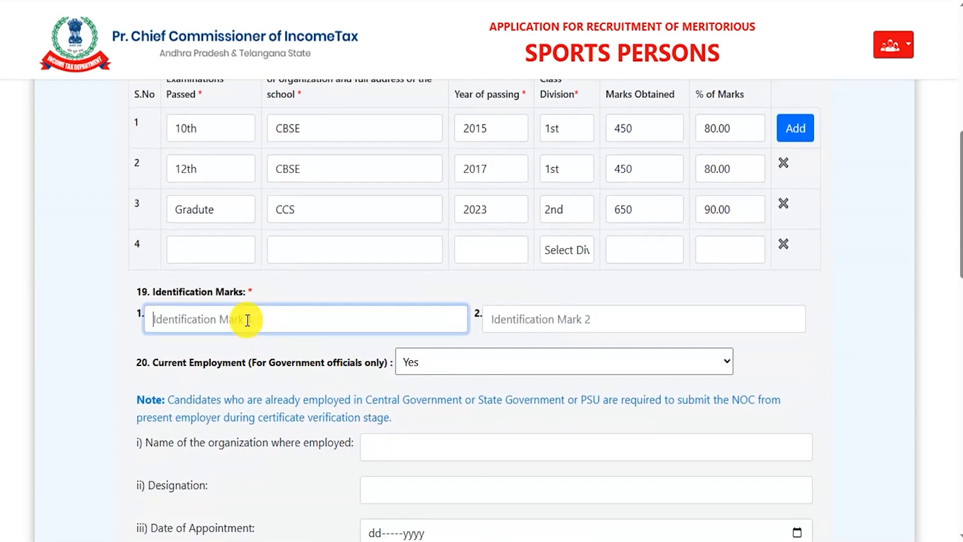
text(Neck)
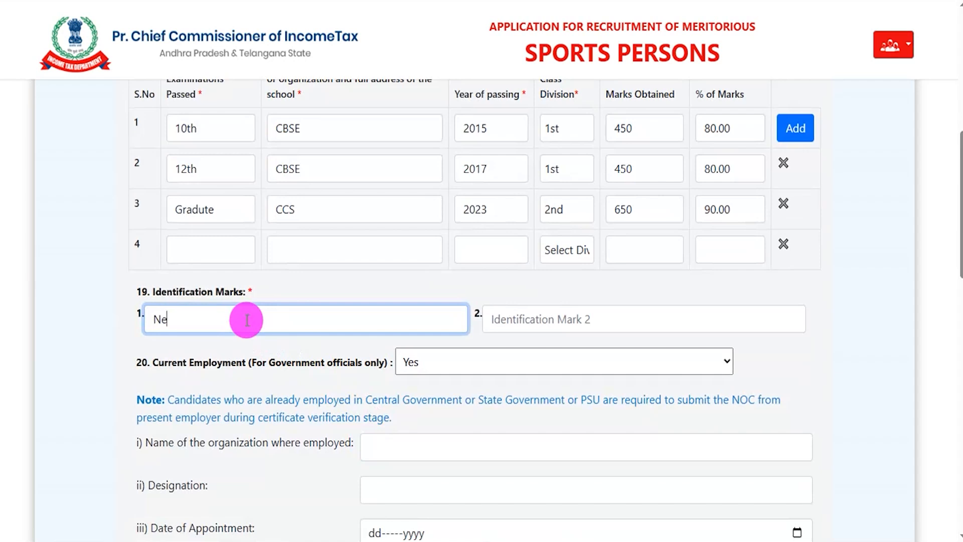
click(543, 315)
text(No Mark)
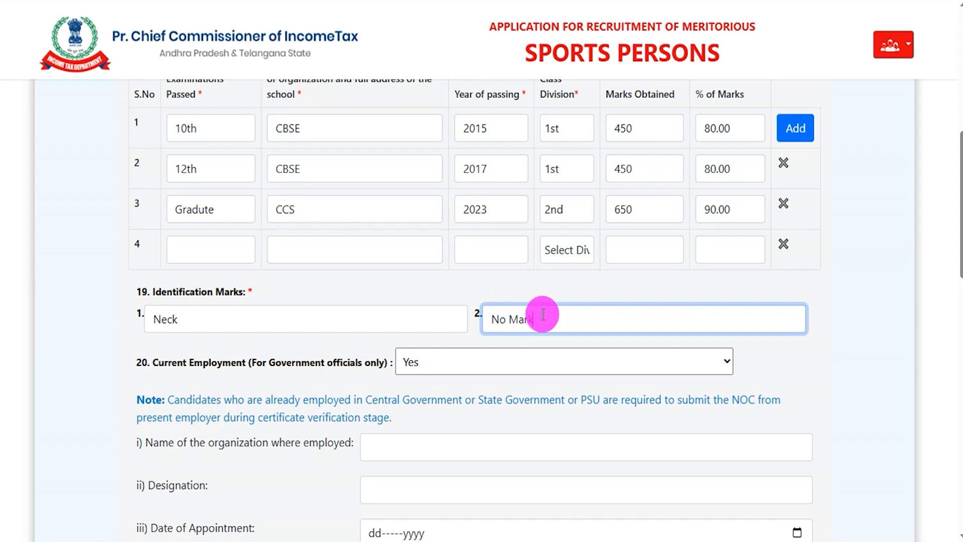
- Examine the Current Employment fields for government officials: organization, designation, date of appointment, employer's address and NOC obtained
scroll(512, 286, down, 3)
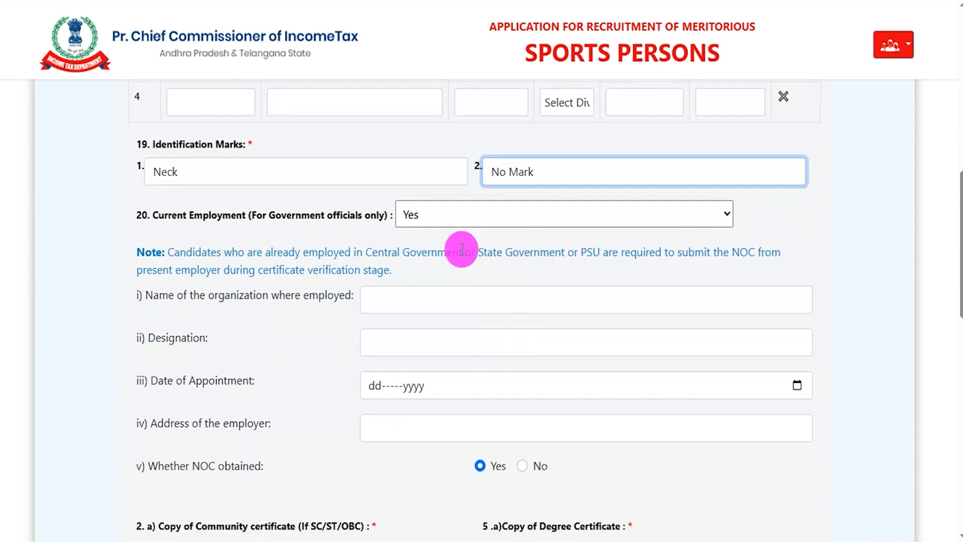
click(451, 216)
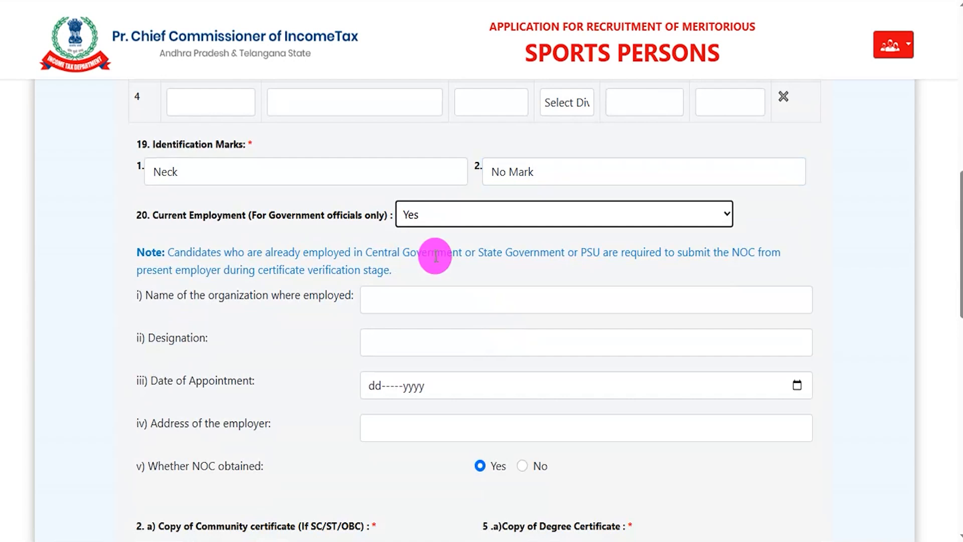
scroll(405, 301, down, 2)
drag(168, 222, 290, 218)
click(395, 219)
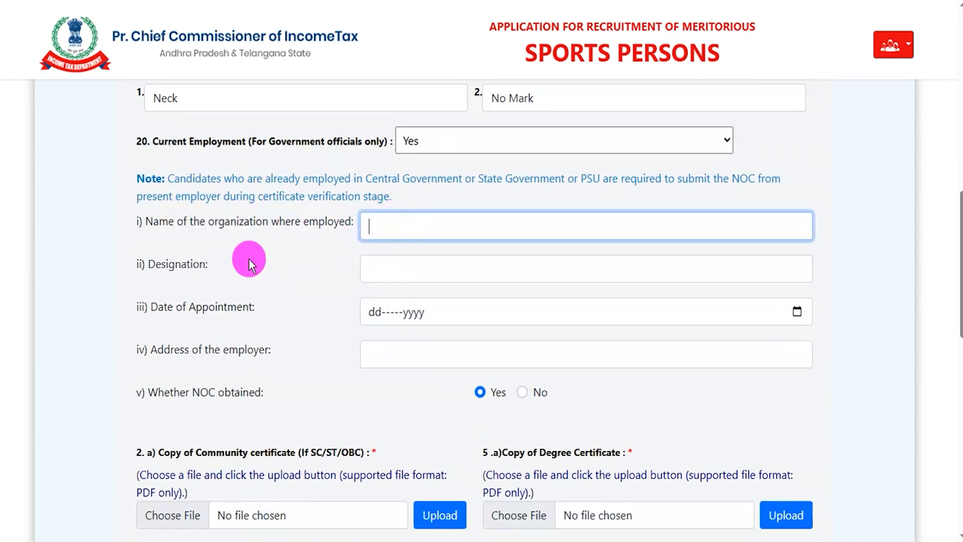
click(409, 271)
drag(164, 312, 429, 309)
click(459, 309)
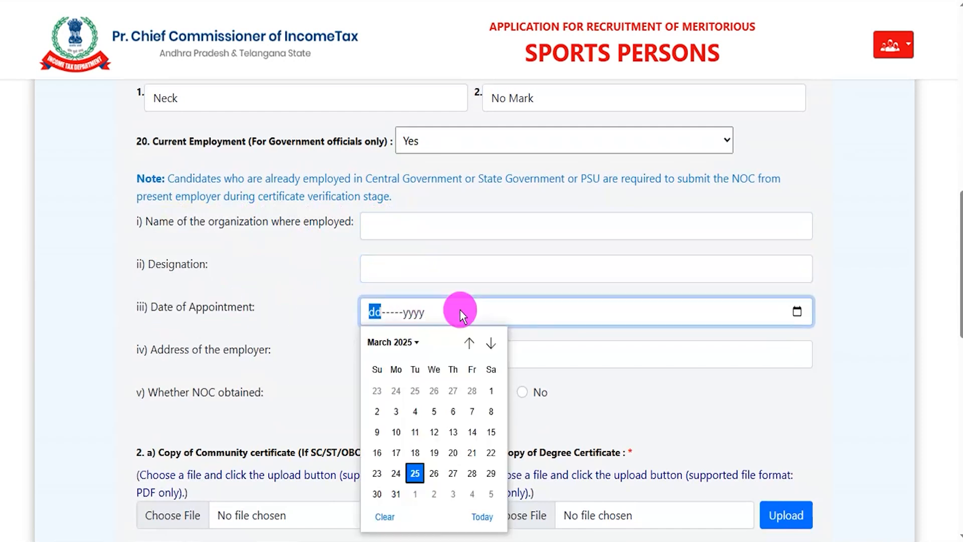
click(630, 395)
click(390, 355)
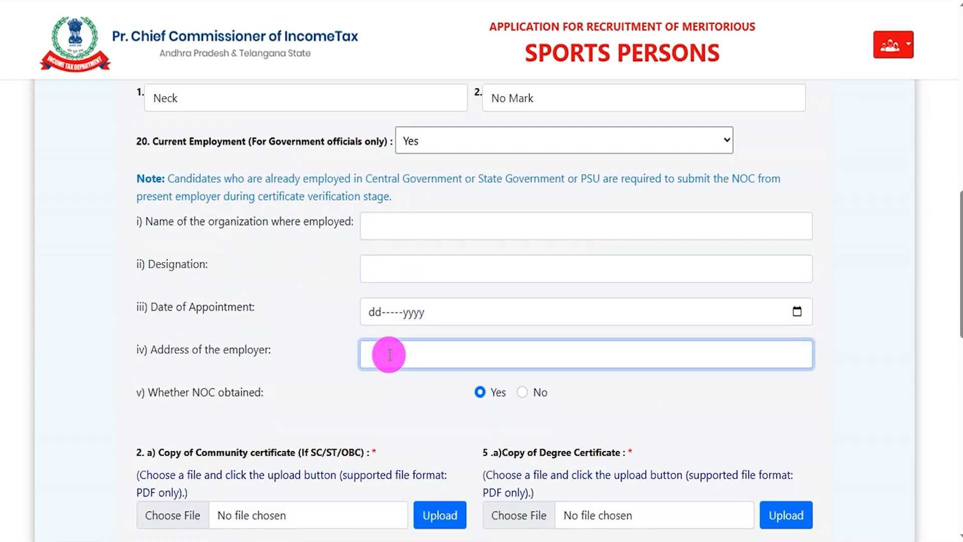
drag(171, 392, 223, 396)
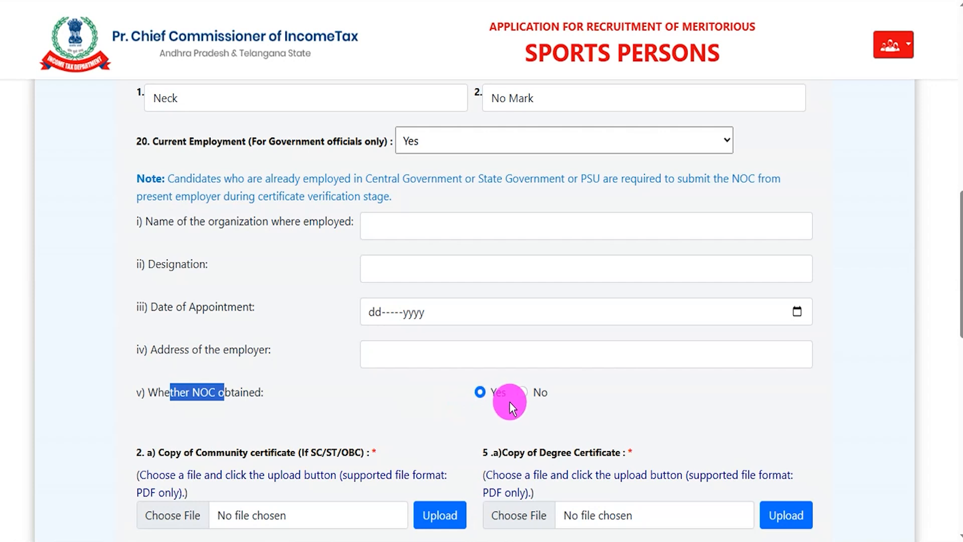
- Switch the NOC obtained answer to No and back to Yes, and set Current Employment to No
click(522, 393)
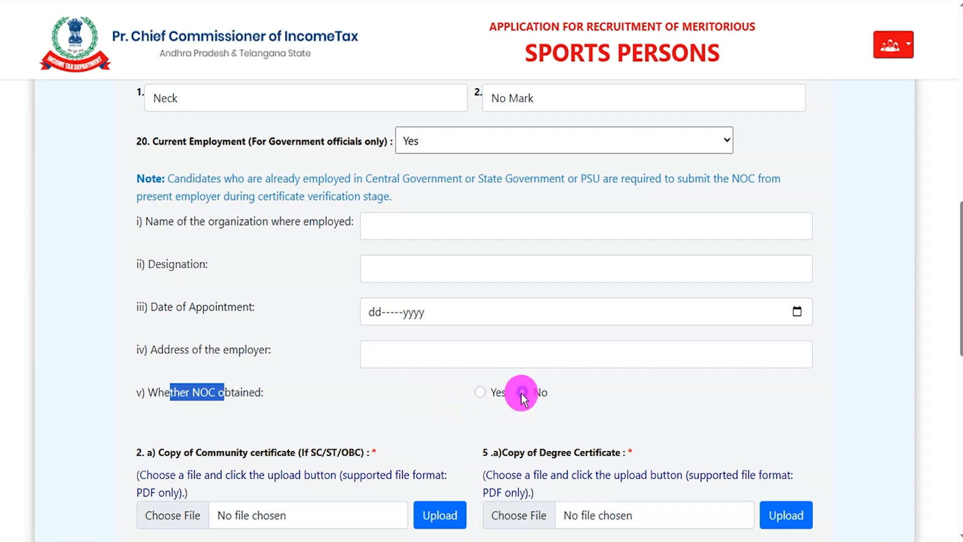
click(480, 392)
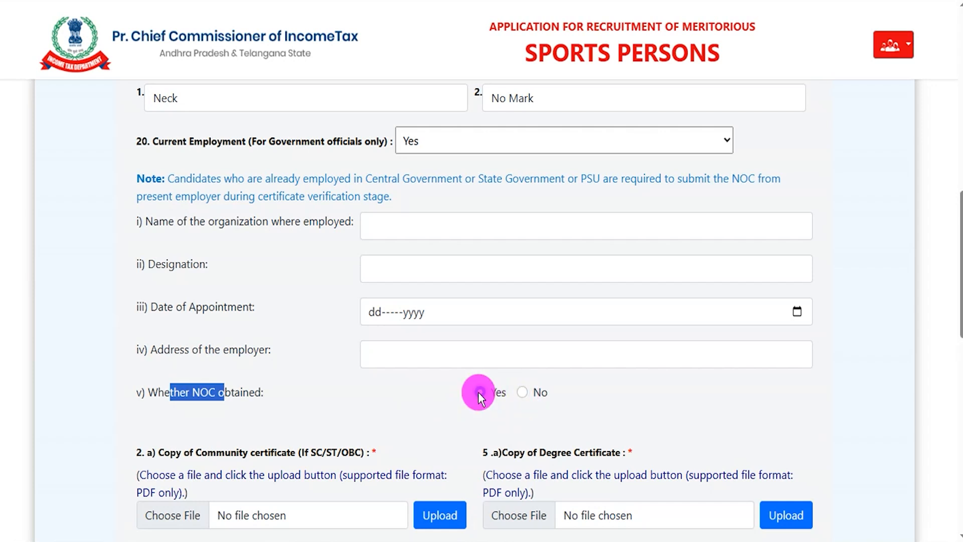
click(421, 140)
click(421, 165)
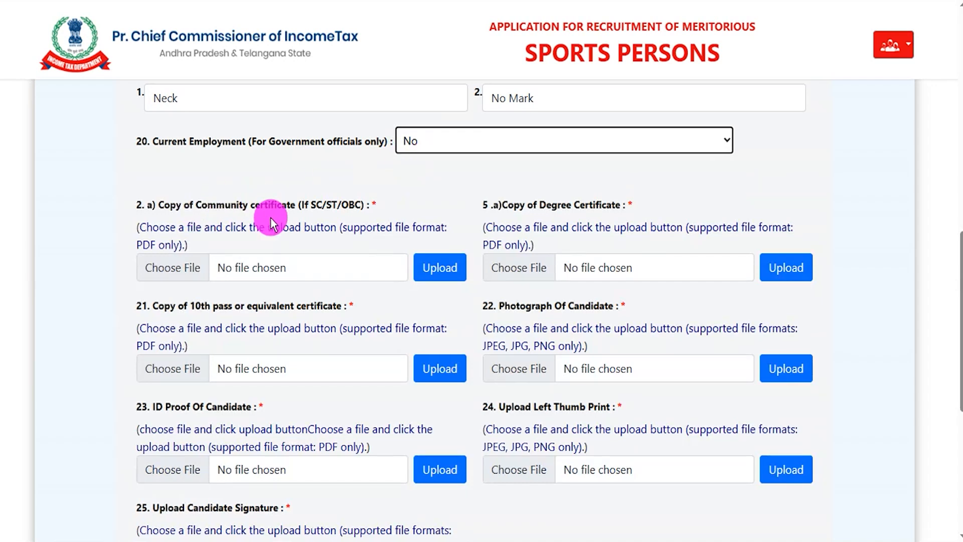
- Examine the upload requirements and accepted file formats for the community, degree and 10th certificates and the candidate's photograph
scroll(271, 219, down, 3)
scroll(273, 221, up, 3)
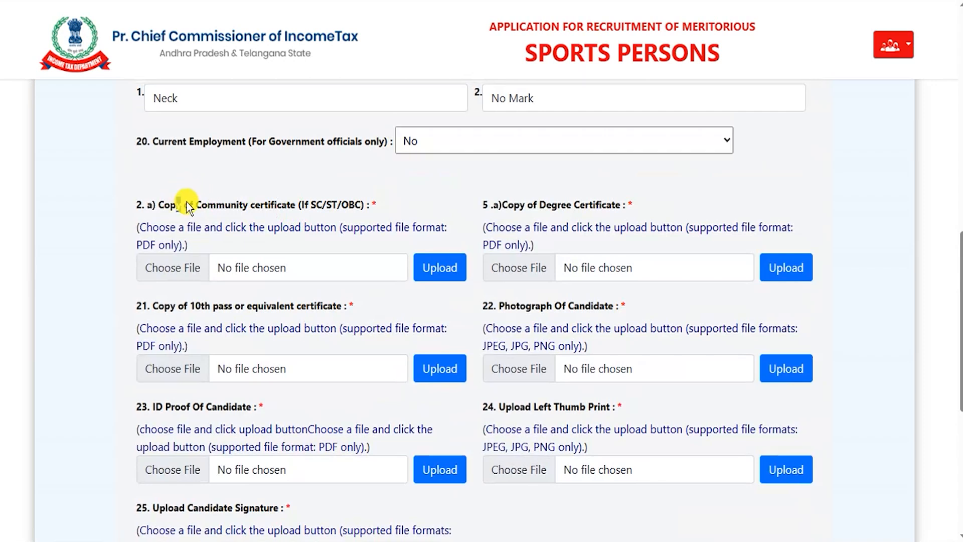
drag(176, 203, 276, 206)
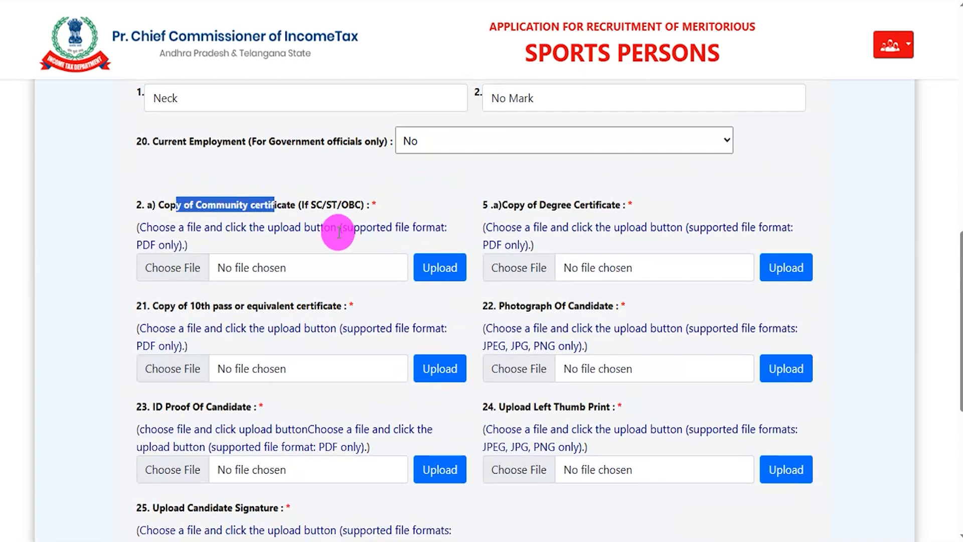
drag(533, 205, 599, 208)
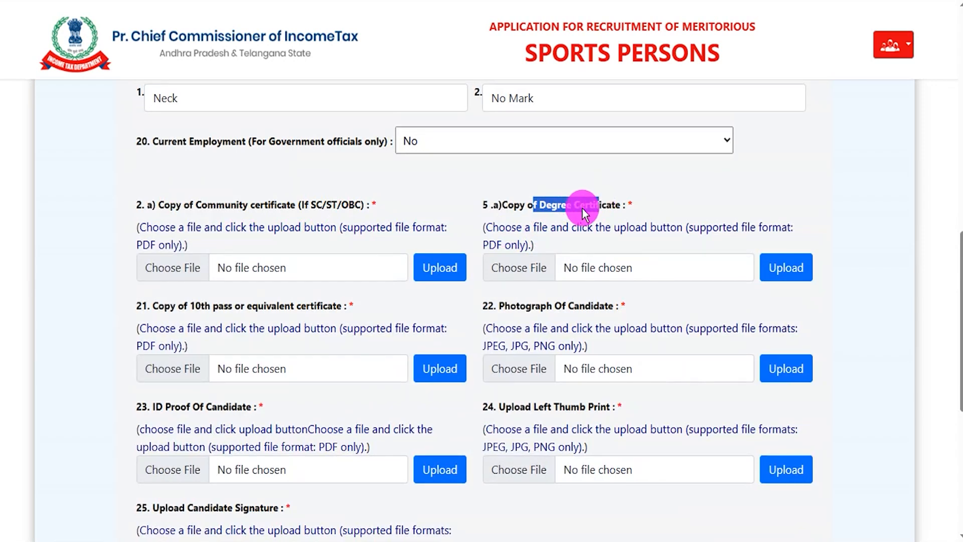
drag(490, 245, 510, 245)
drag(378, 268, 185, 308)
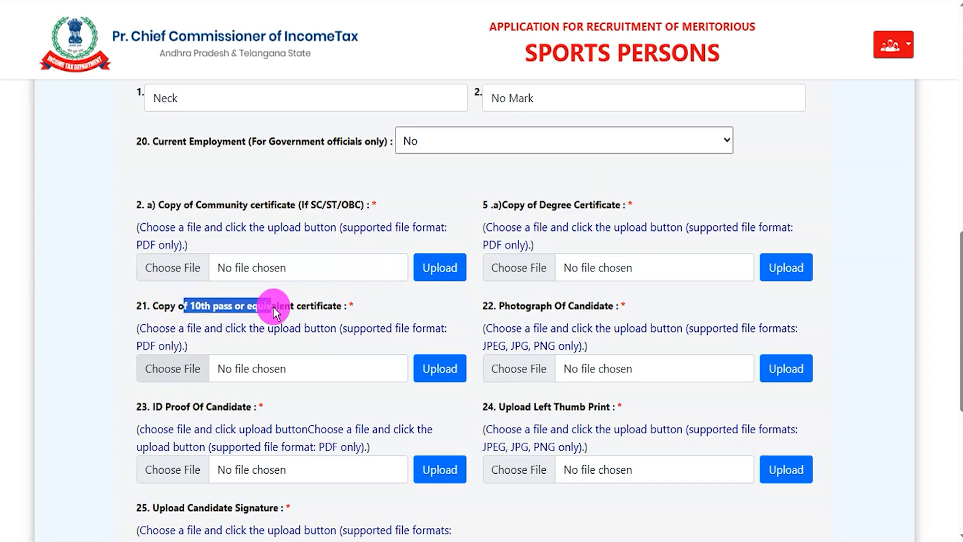
drag(273, 306, 262, 329)
drag(525, 306, 580, 309)
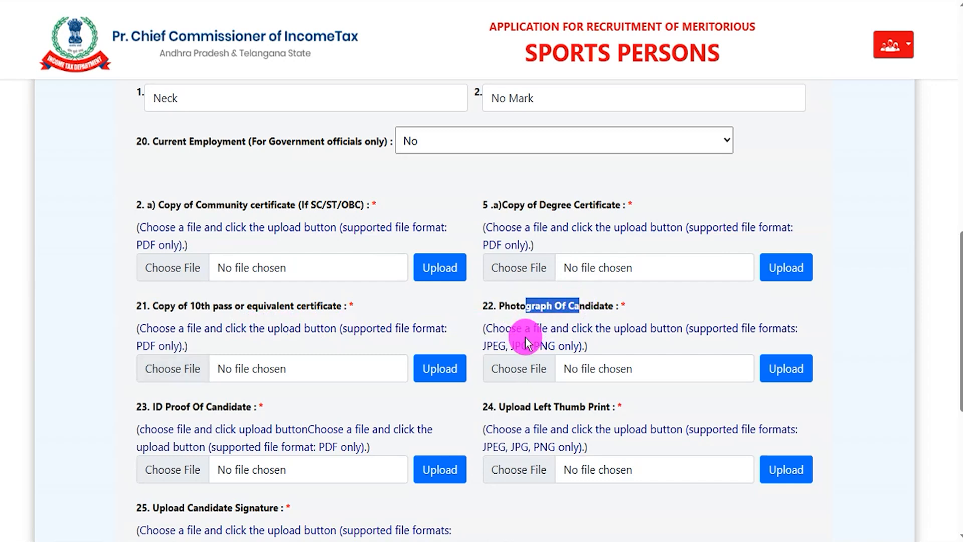
drag(487, 346, 570, 346)
- Examine the upload requirements and accepted file formats for the ID proof, left thumb print and candidate signature
drag(167, 406, 240, 408)
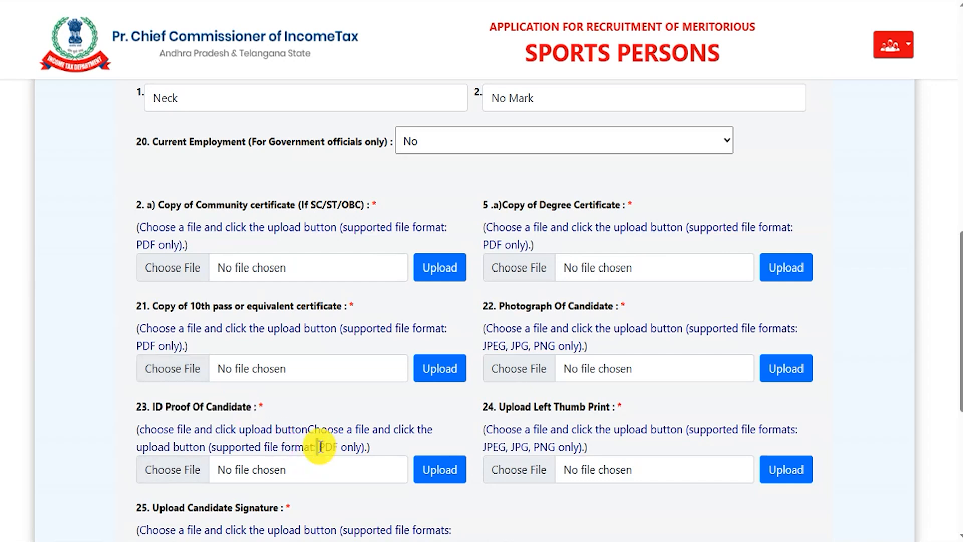
drag(317, 446, 357, 446)
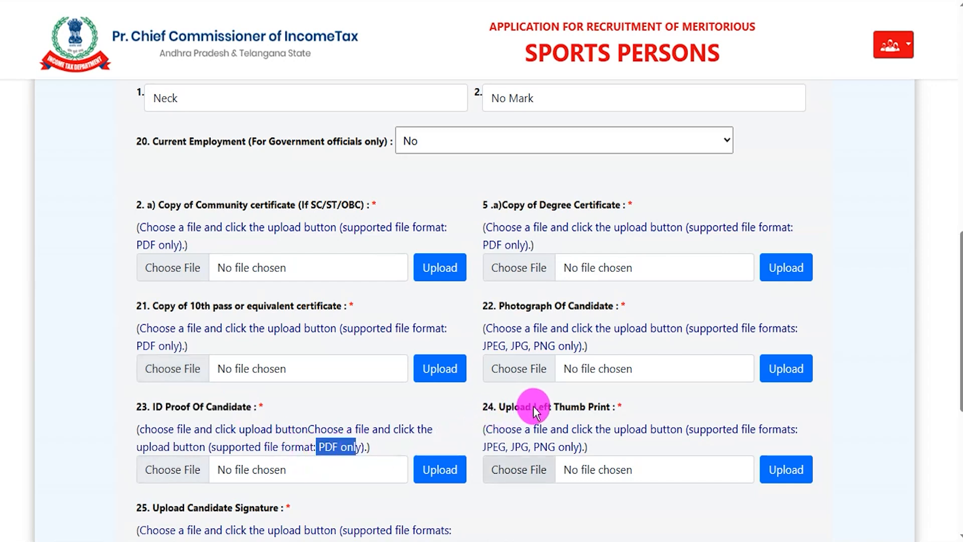
drag(534, 407, 592, 409)
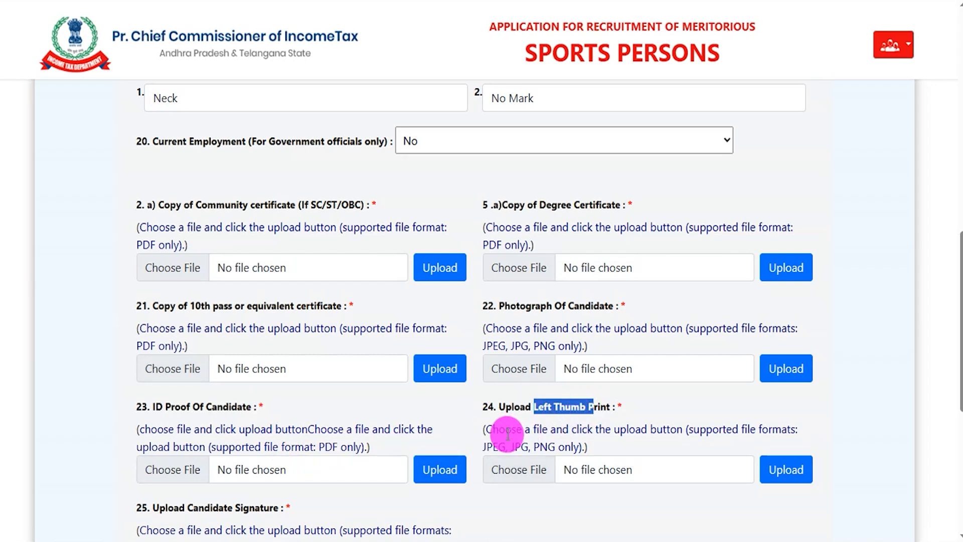
drag(494, 447, 564, 445)
scroll(564, 443, down, 1)
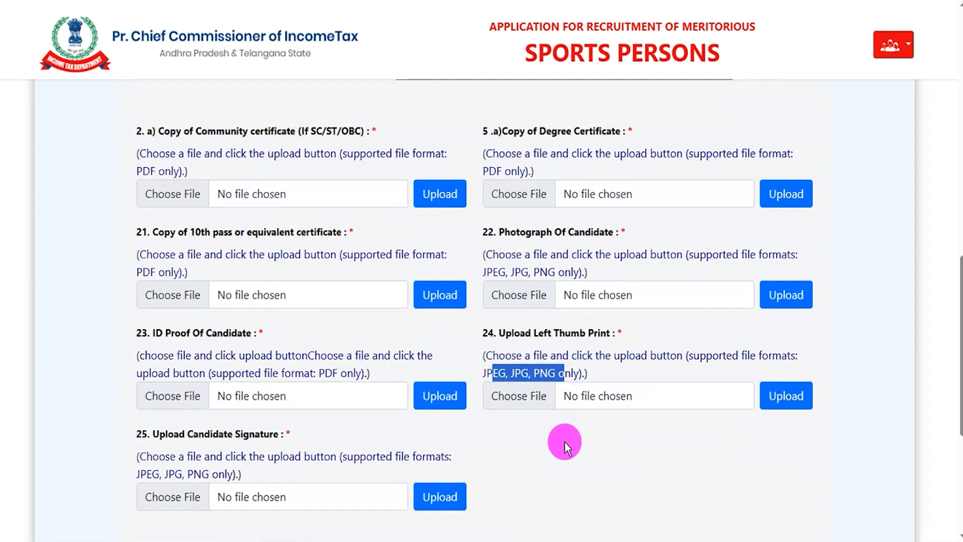
scroll(258, 456, down, 1)
drag(193, 361, 224, 360)
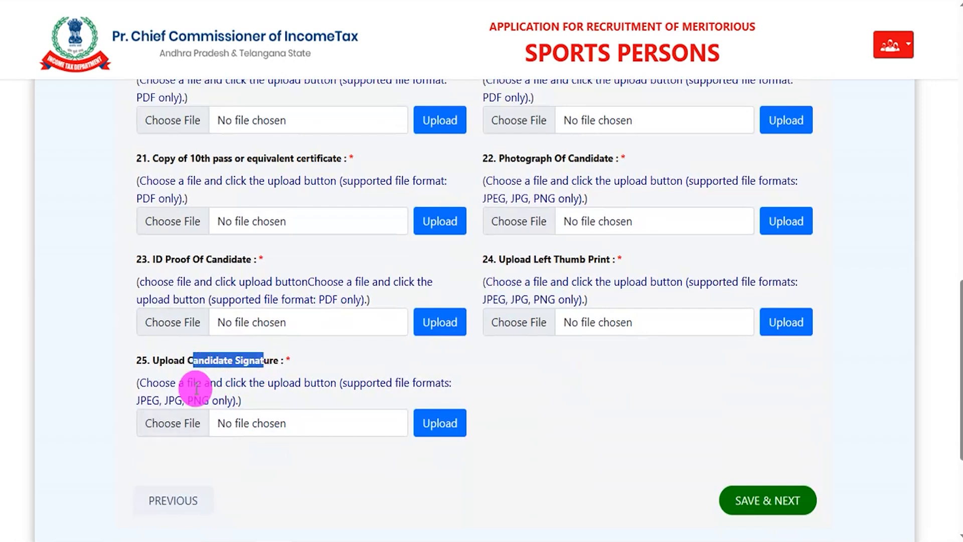
drag(141, 400, 235, 400)
- Upload 58kb.pdf as the copy of the community certificate
scroll(344, 364, up, 5)
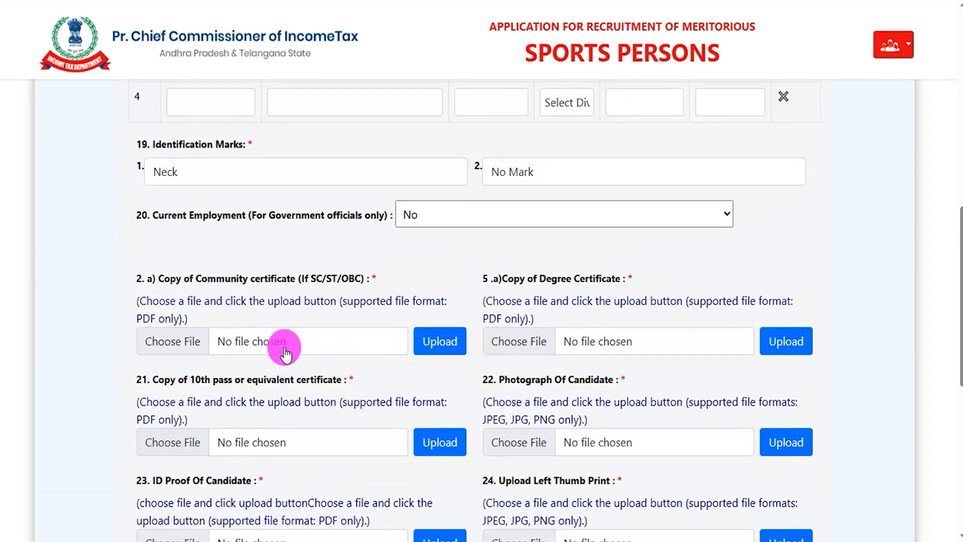
click(188, 344)
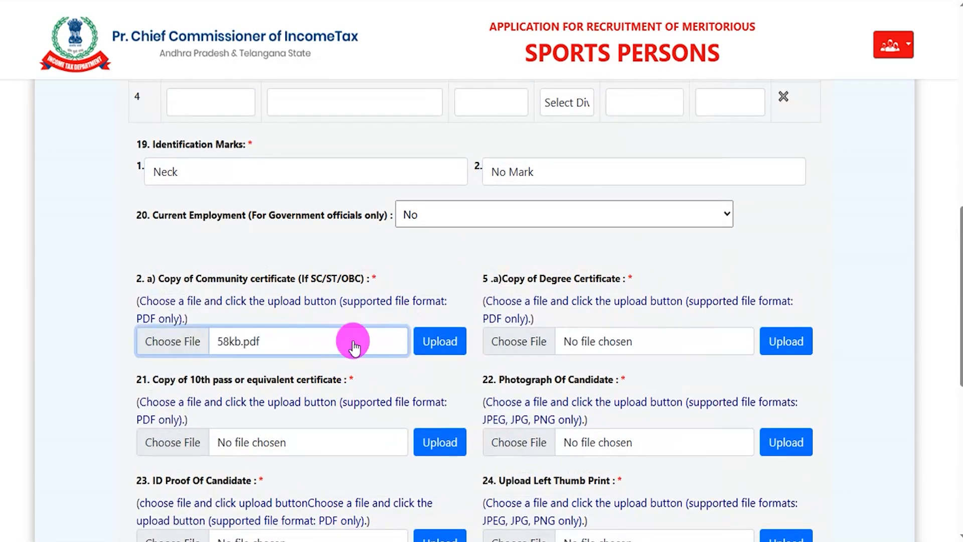
click(435, 351)
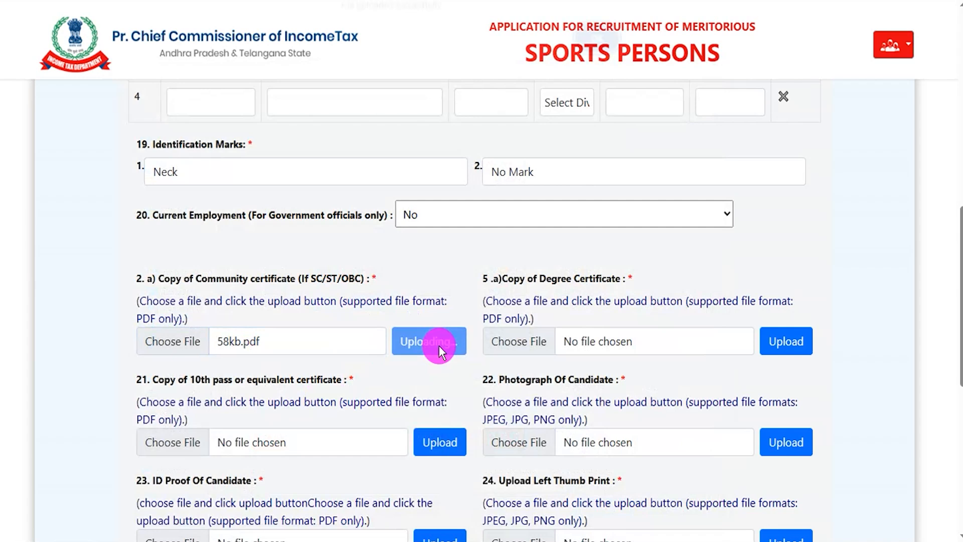
click(597, 52)
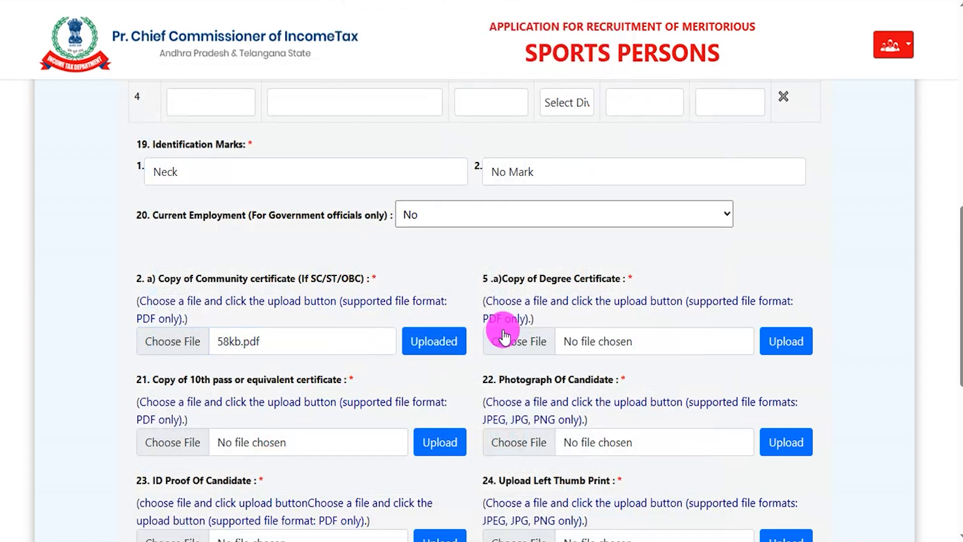
- Save the Educational Details page and continue to Sport Events
scroll(470, 352, down, 2)
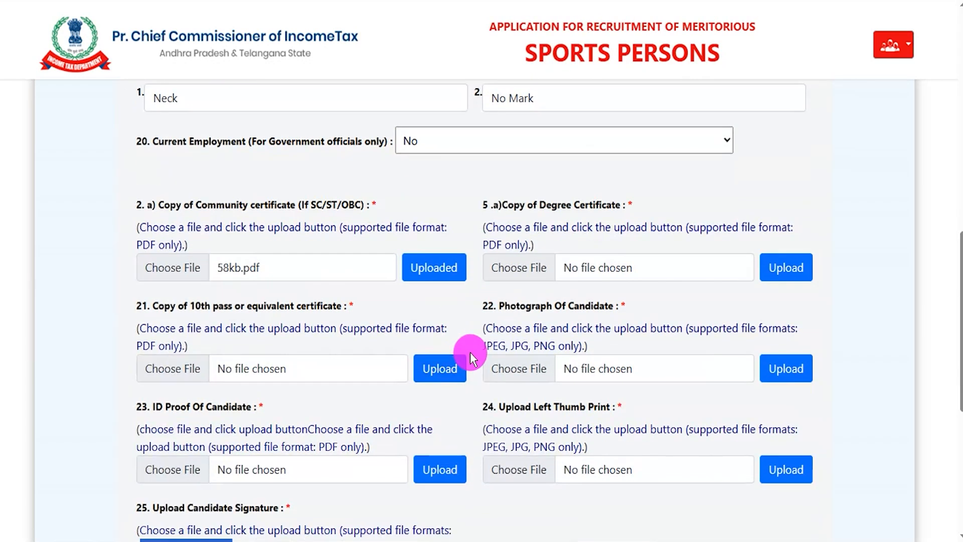
scroll(470, 352, down, 1)
scroll(470, 352, down, 3)
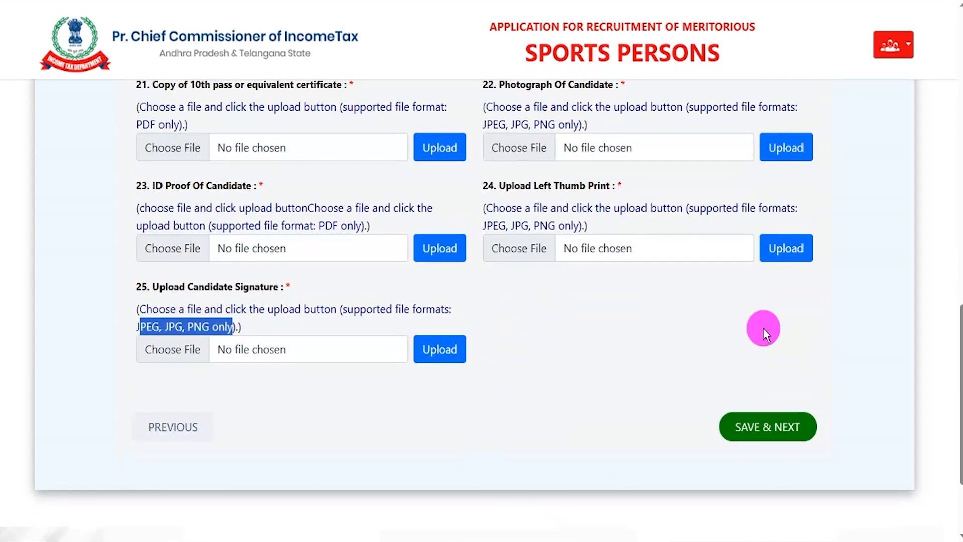
mouse_move(866, 262)
mouse_down()
mouse_move(808, 355)
mouse_move(798, 410)
mouse_up()
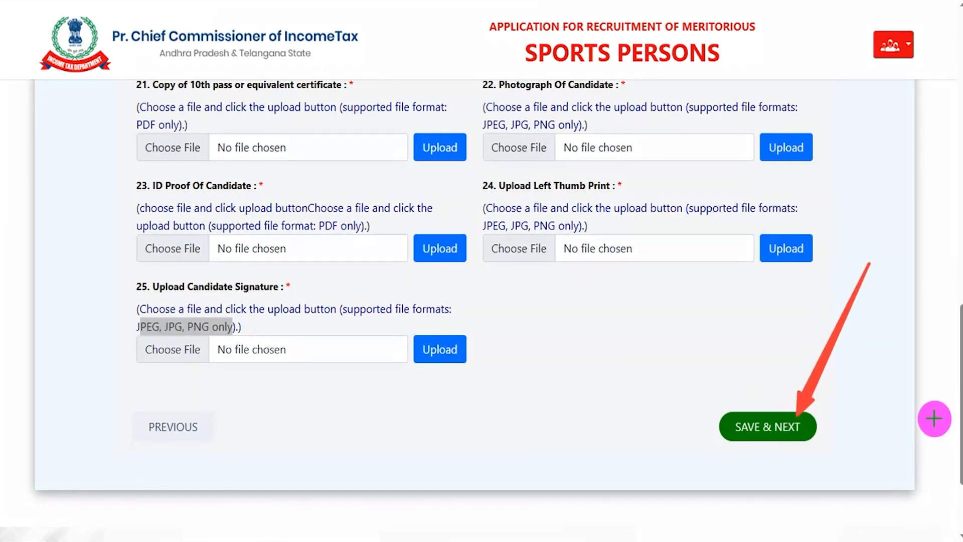
click(768, 426)
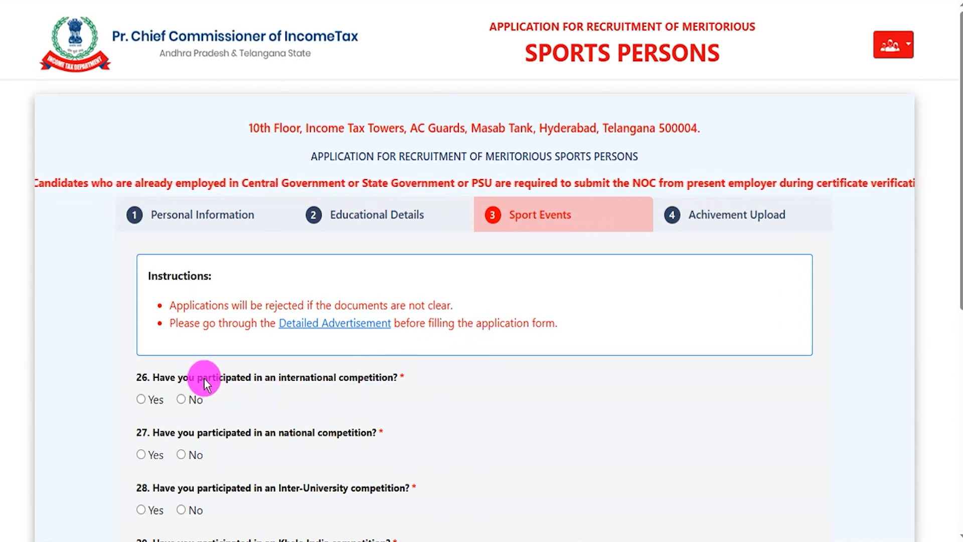
- Answer Yes to international competition participation, check the category options, and select Cricket as the sport in the details row
drag(199, 378, 311, 377)
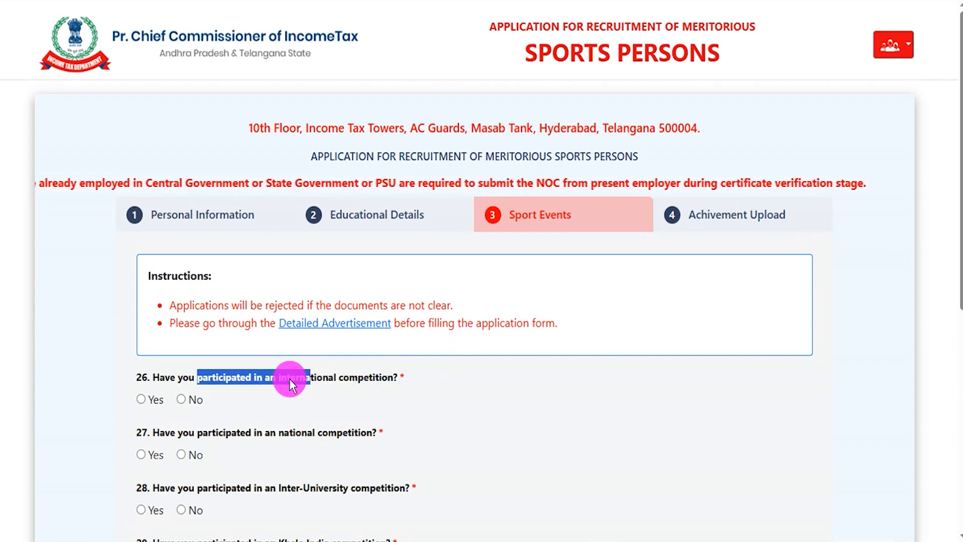
click(146, 399)
scroll(183, 394, down, 3)
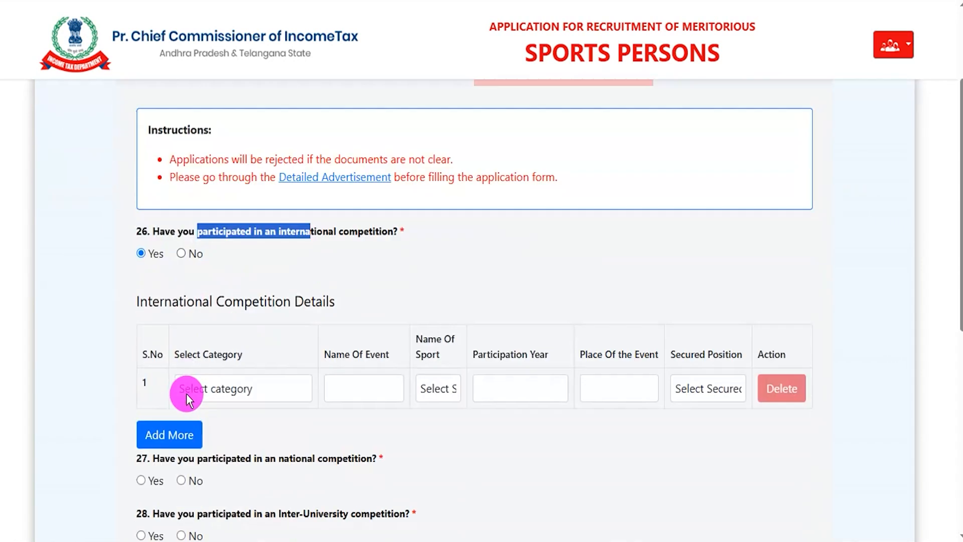
click(222, 392)
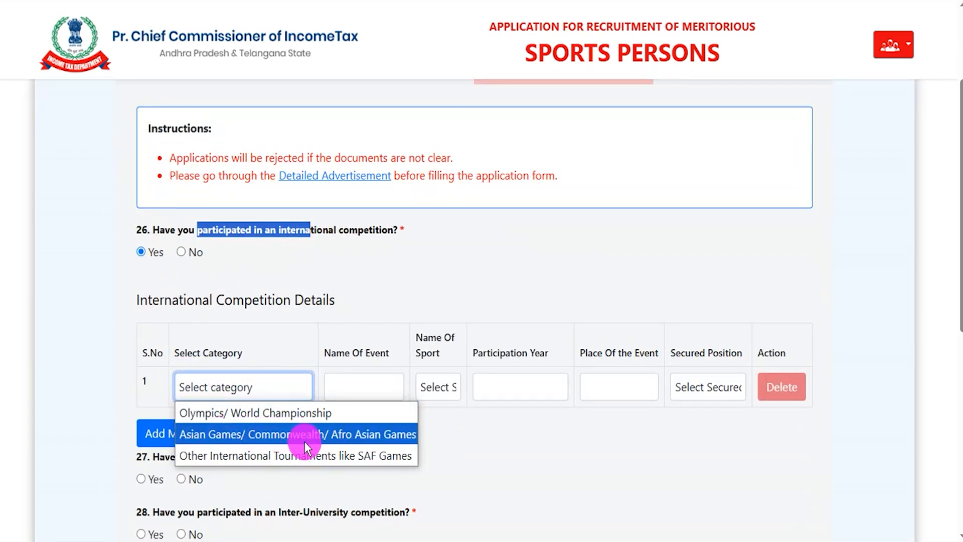
click(358, 387)
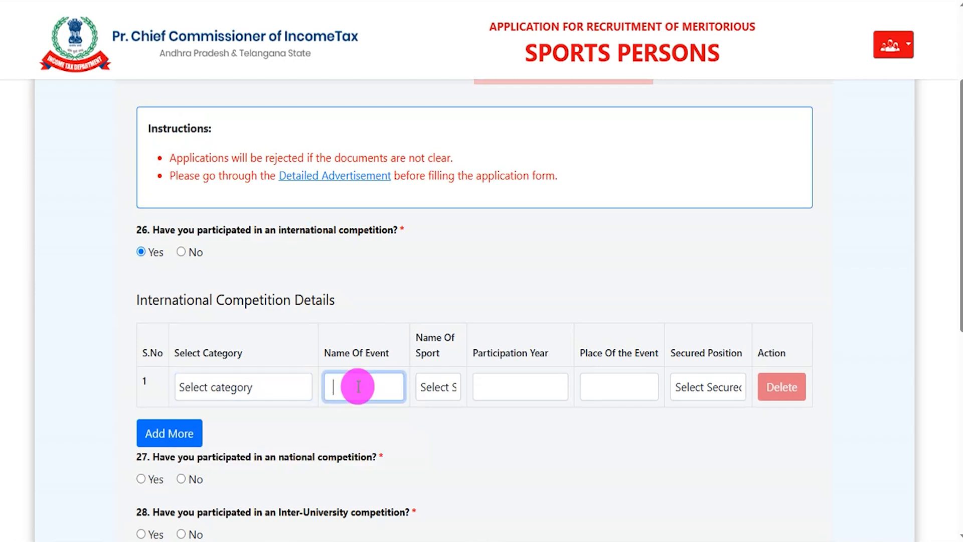
click(444, 390)
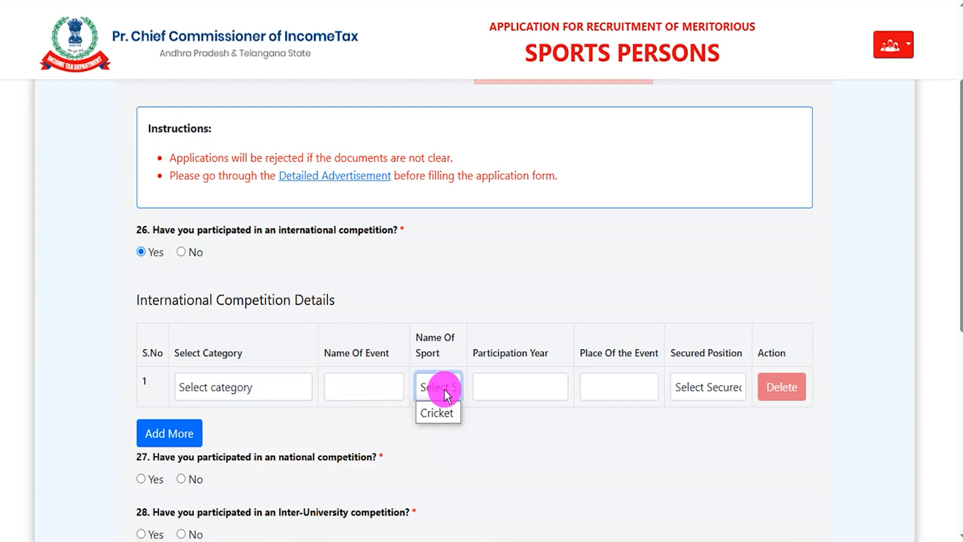
click(445, 414)
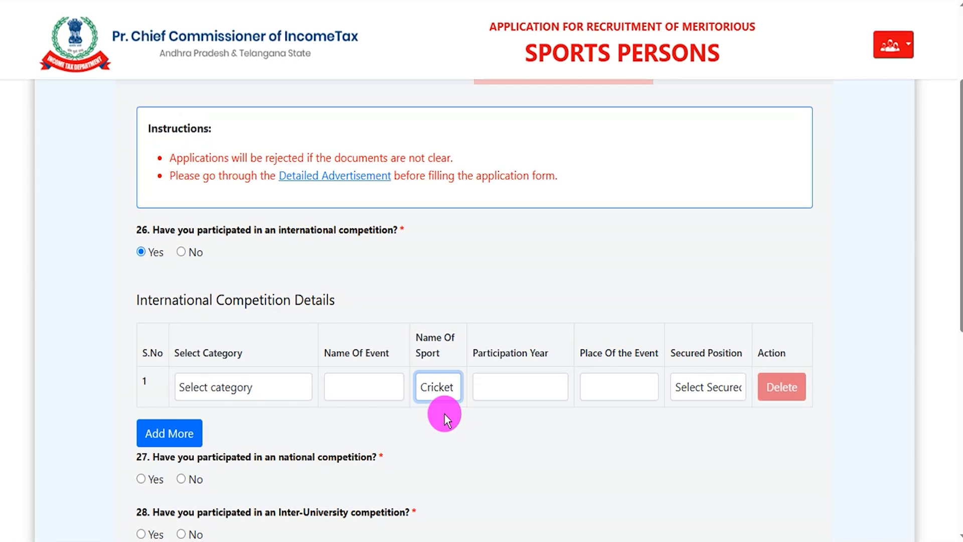
- Examine the Participation Year, Place Of the Event and Secured Position fields in the international competition details
click(510, 386)
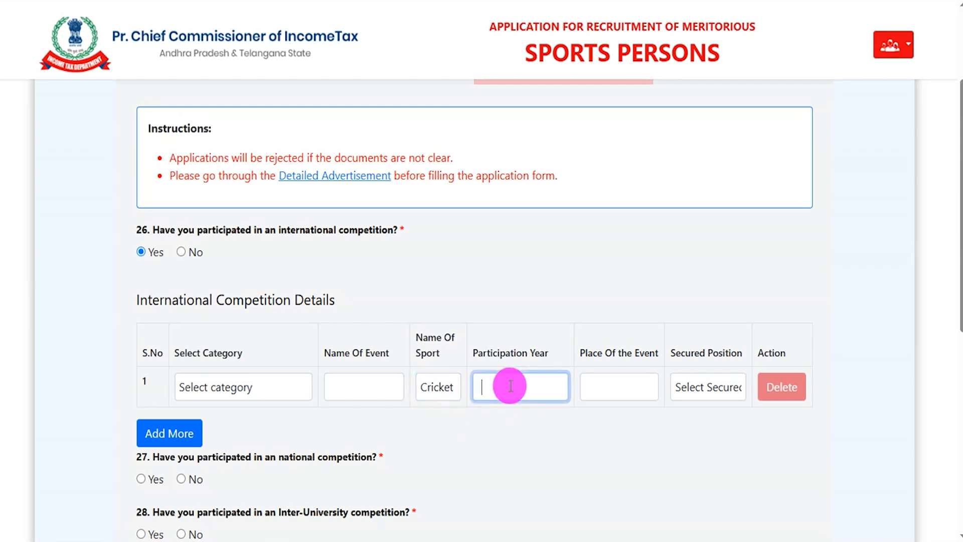
click(622, 385)
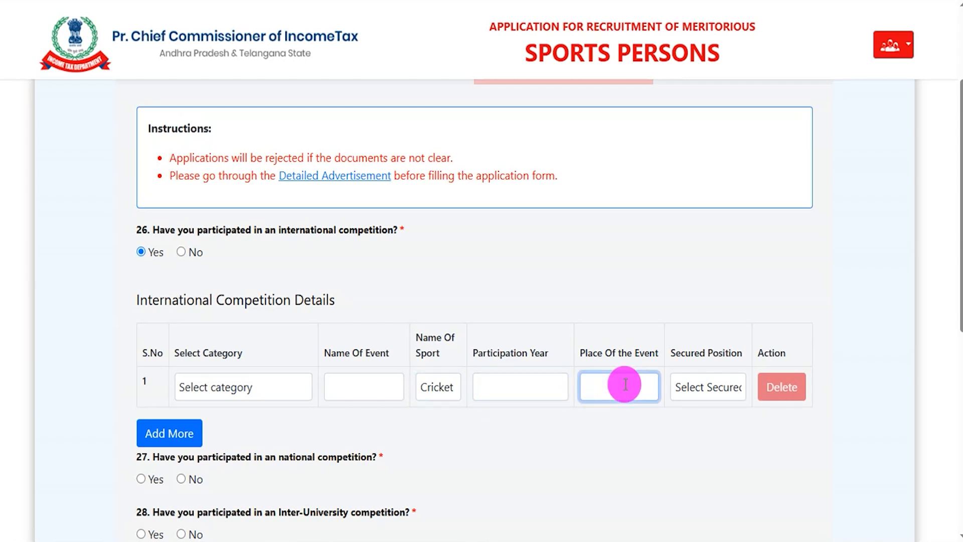
click(704, 385)
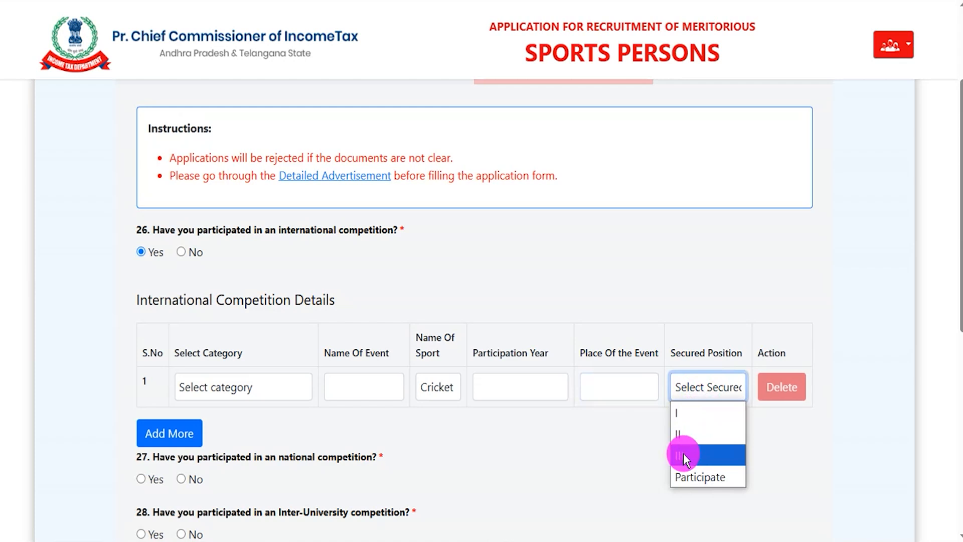
click(779, 449)
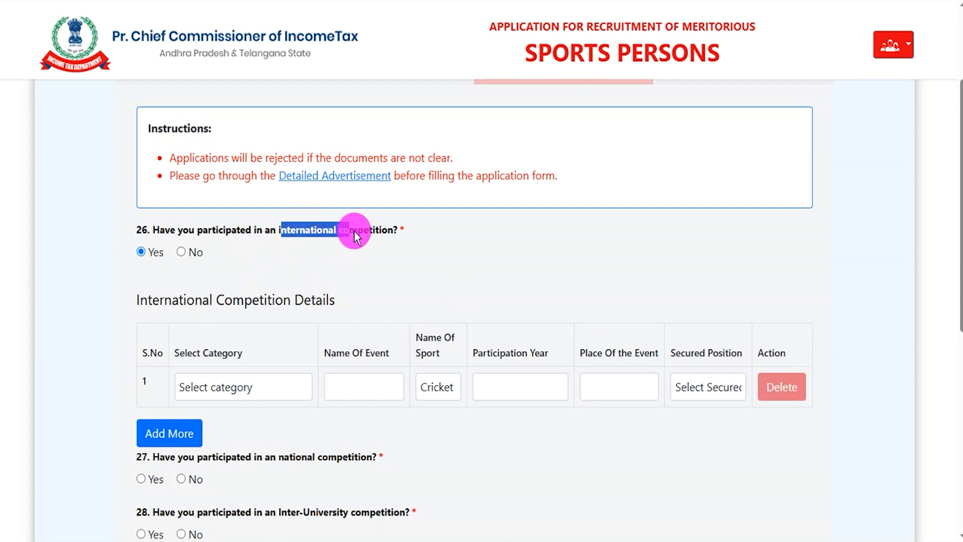
- Answer No to international competition participation and Yes to national competition participation
click(181, 252)
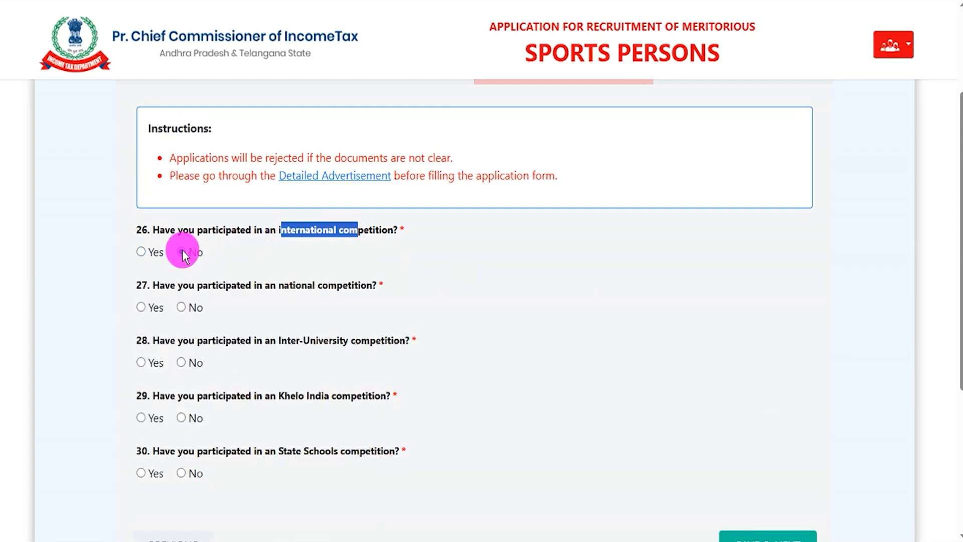
drag(167, 286, 303, 287)
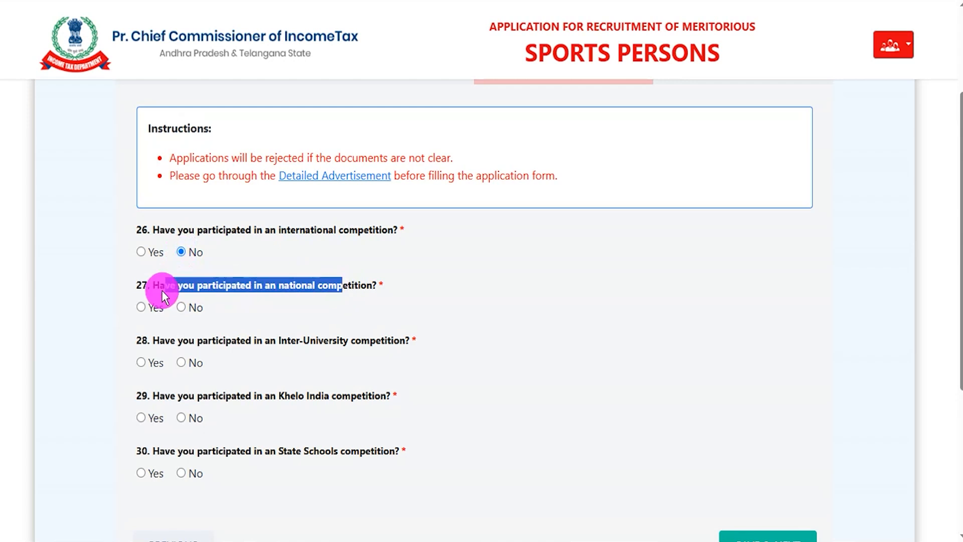
click(140, 306)
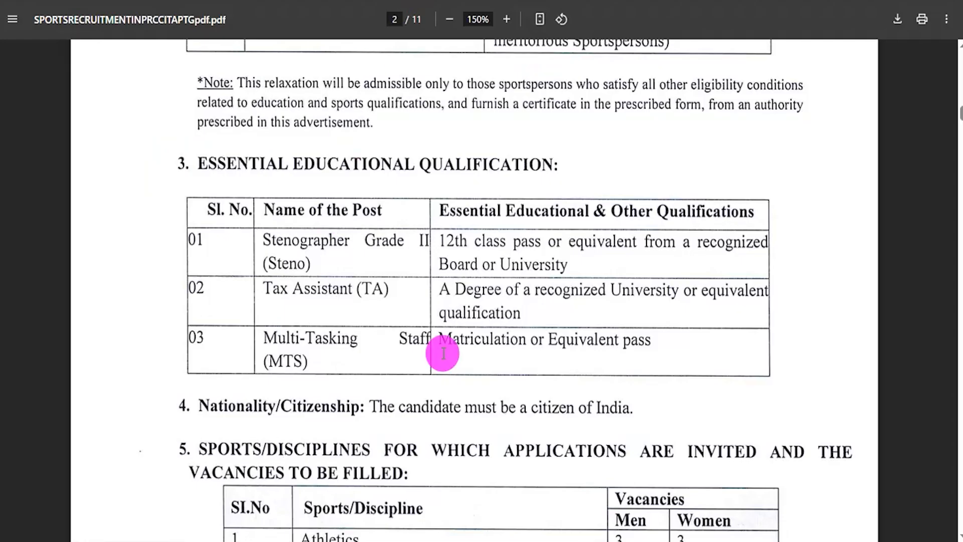
- Find the Sports Eligibility section in the recruitment notification PDF and examine its criterion on National or International competition
scroll(523, 339, down, 10)
scroll(522, 340, up, 12)
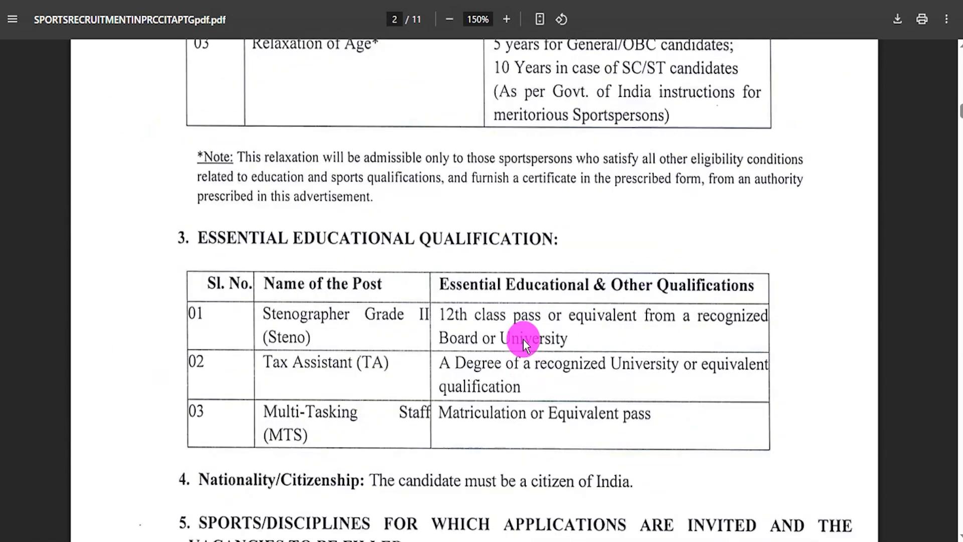
scroll(523, 339, down, 4)
drag(483, 314, 484, 330)
scroll(496, 301, down, 20)
scroll(495, 291, up, 7)
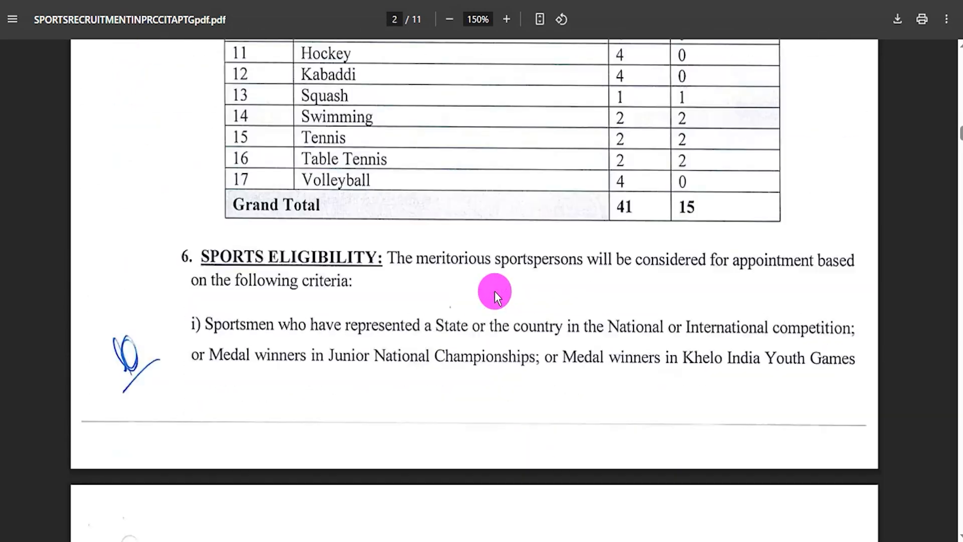
scroll(495, 291, down, 8)
scroll(495, 291, up, 6)
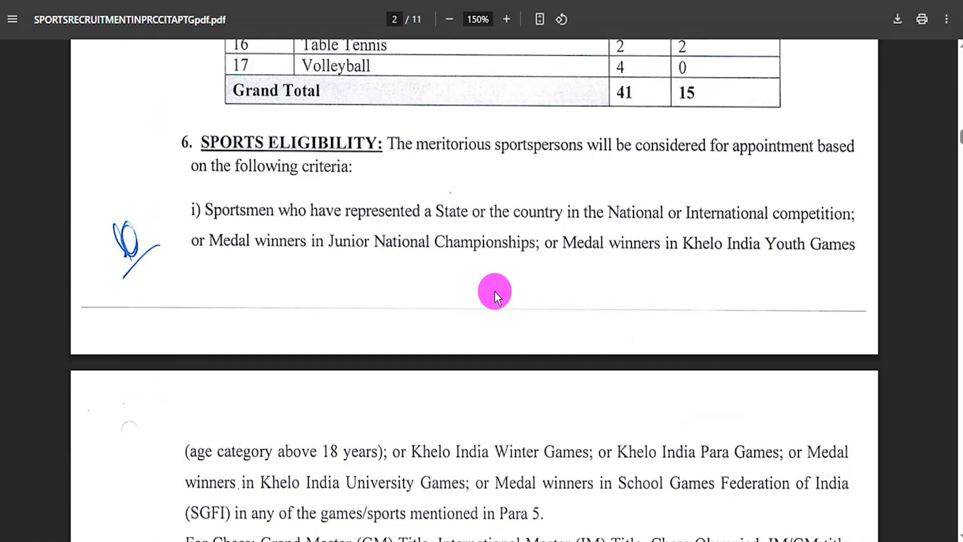
drag(616, 216, 793, 214)
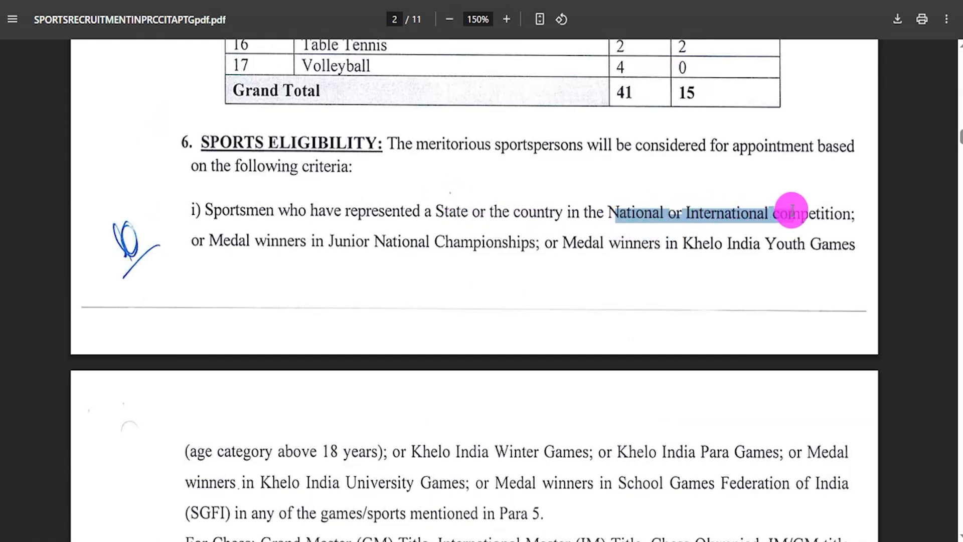
- Set the category to Other Category (National Level Games) and the sport to Cricket in the National Competition Details row
double_click(369, 203)
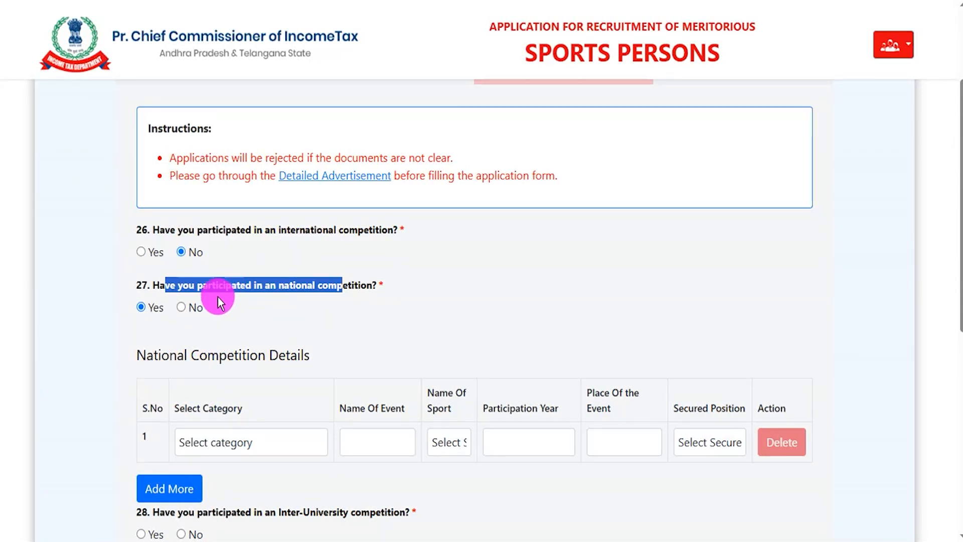
click(230, 441)
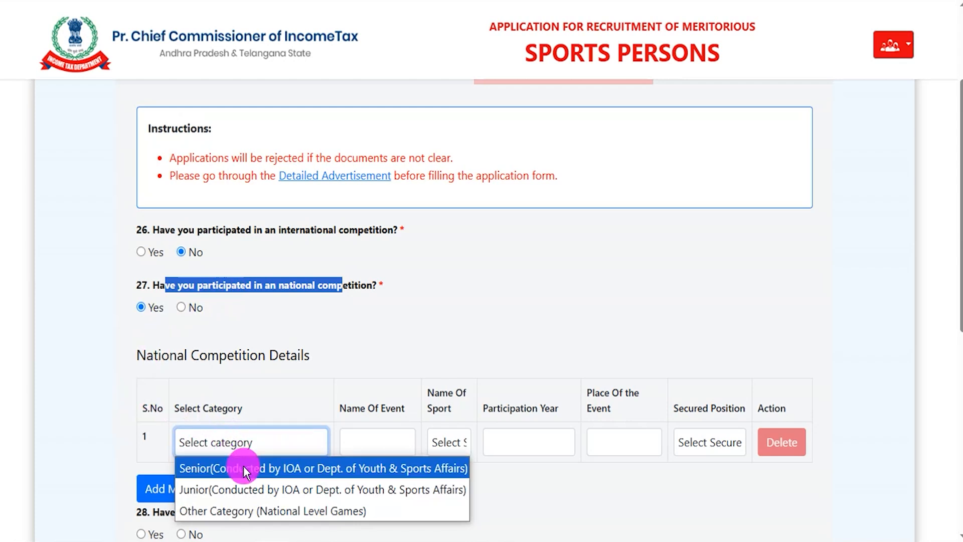
click(264, 510)
click(366, 442)
click(448, 449)
click(449, 468)
- Check the Participation Year and Place Of the Event fields, and set the national competition's Secured Position to I
click(534, 445)
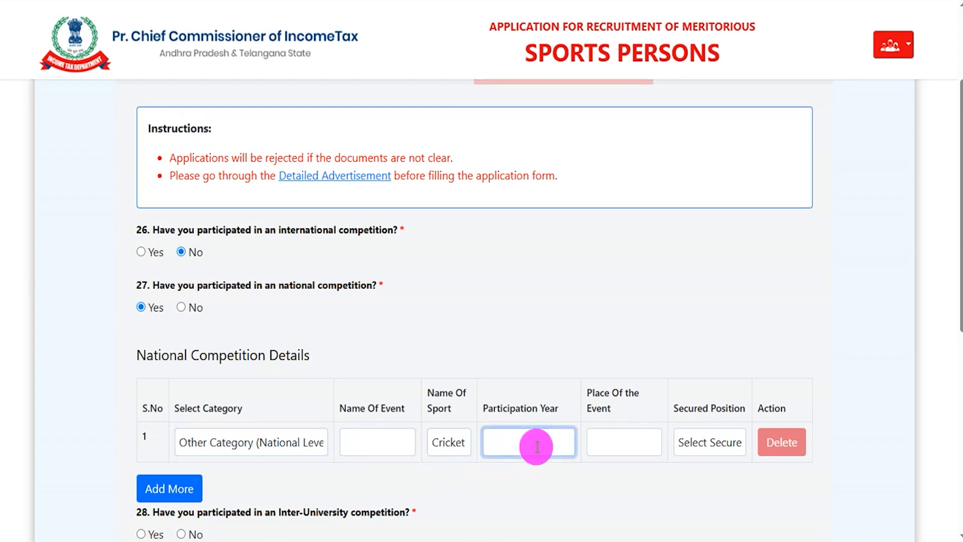
click(623, 444)
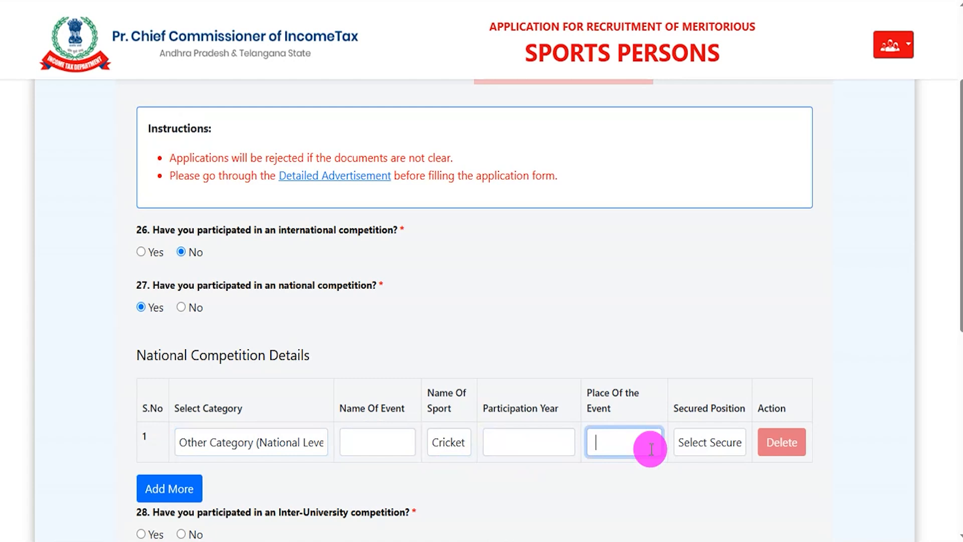
click(721, 446)
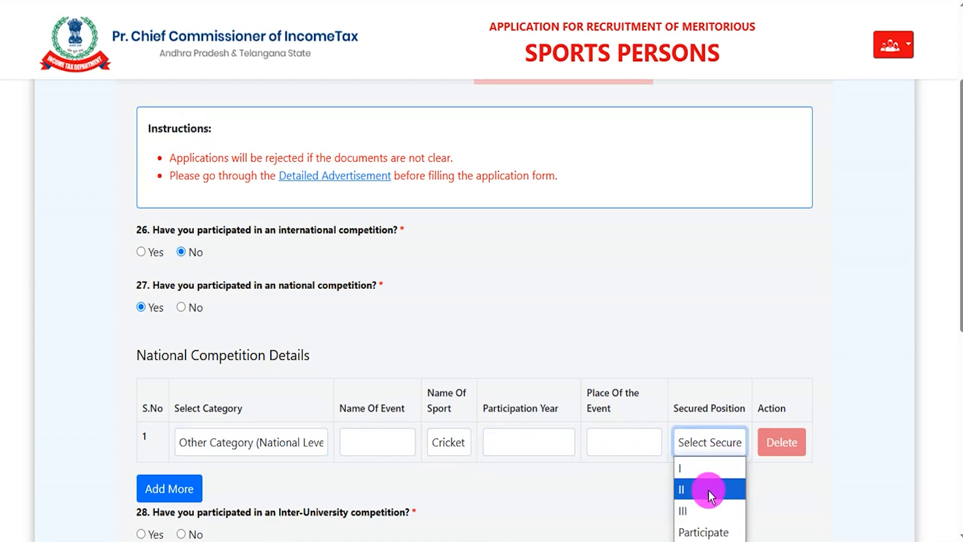
click(706, 468)
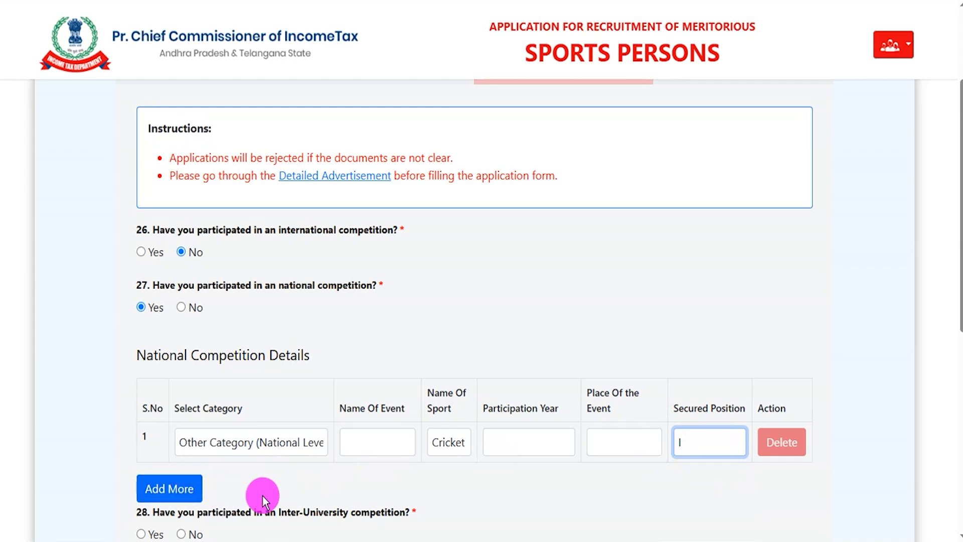
- Check the detail fields required for Inter-University participation, and answer No to that question
scroll(470, 505, down, 3)
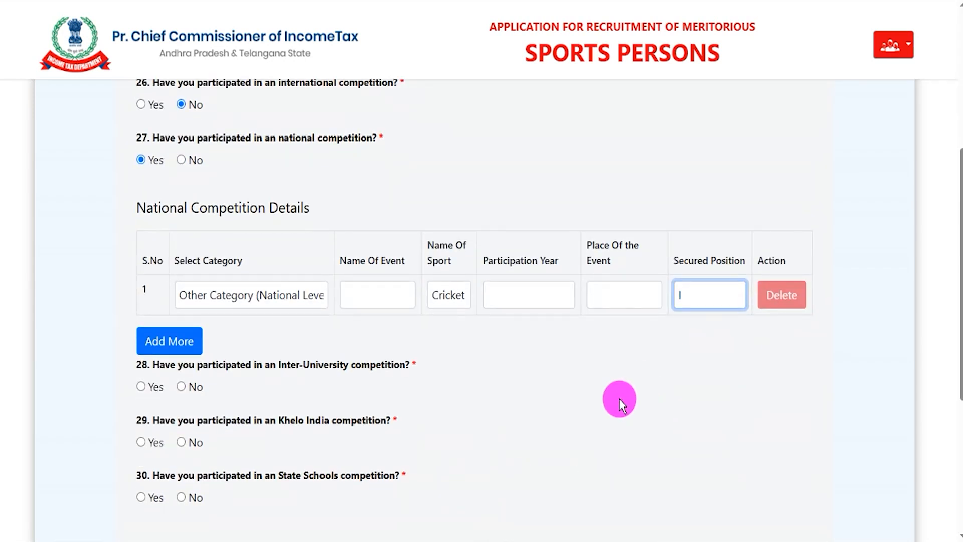
scroll(619, 399, down, 3)
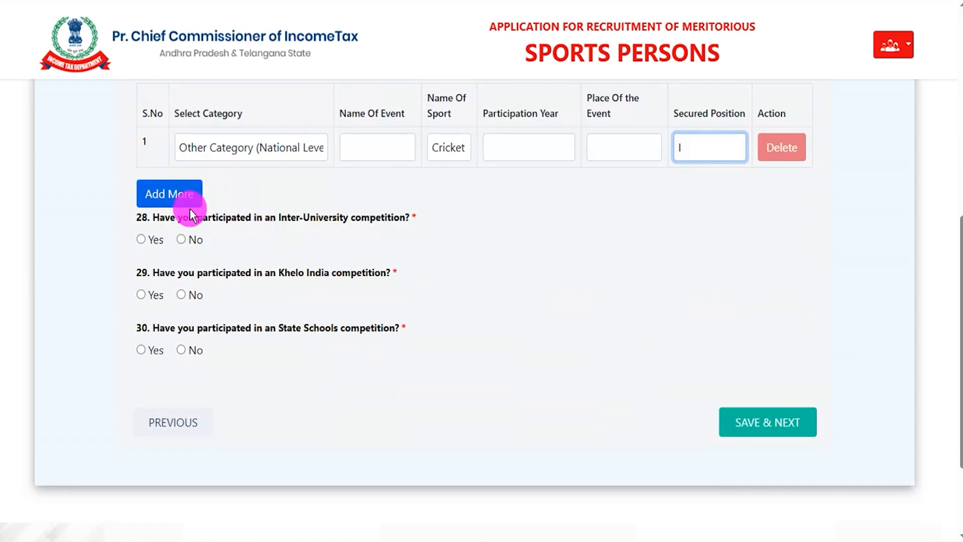
drag(167, 222, 227, 223)
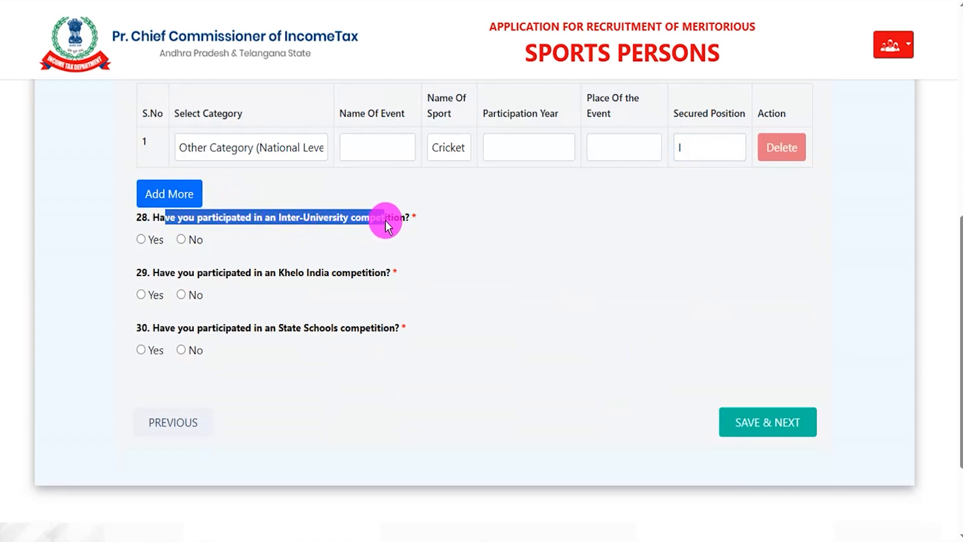
click(142, 239)
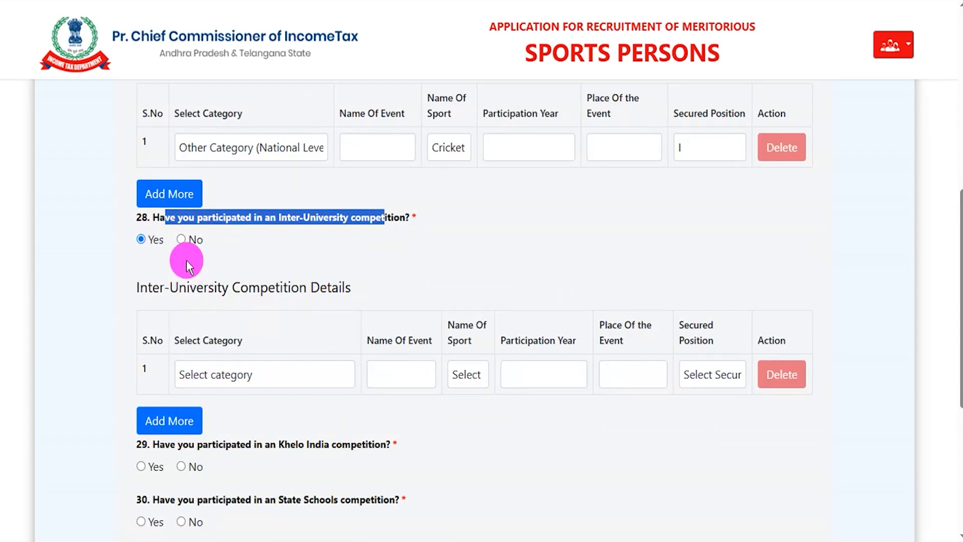
click(181, 240)
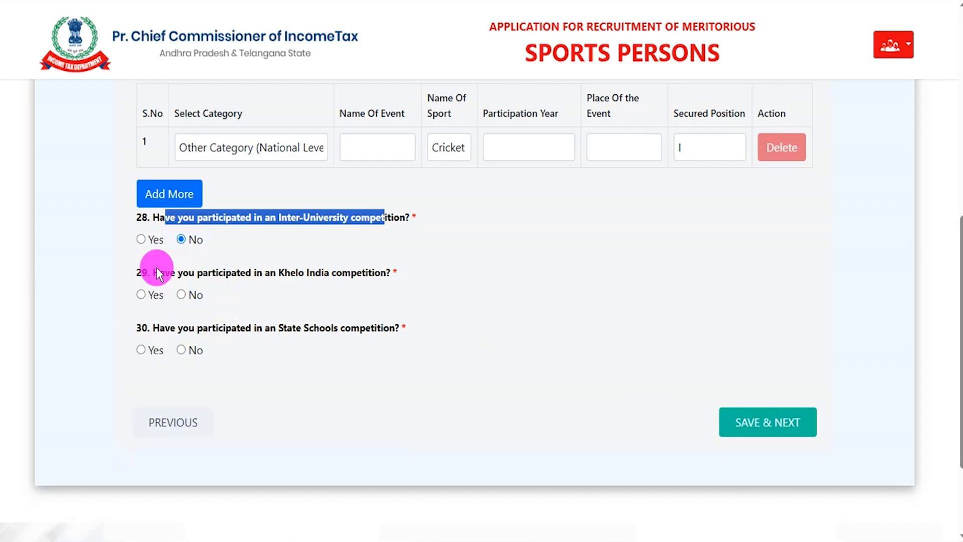
- Check the detail fields required for Khelo India participation, and answer No to that question
drag(160, 272, 251, 275)
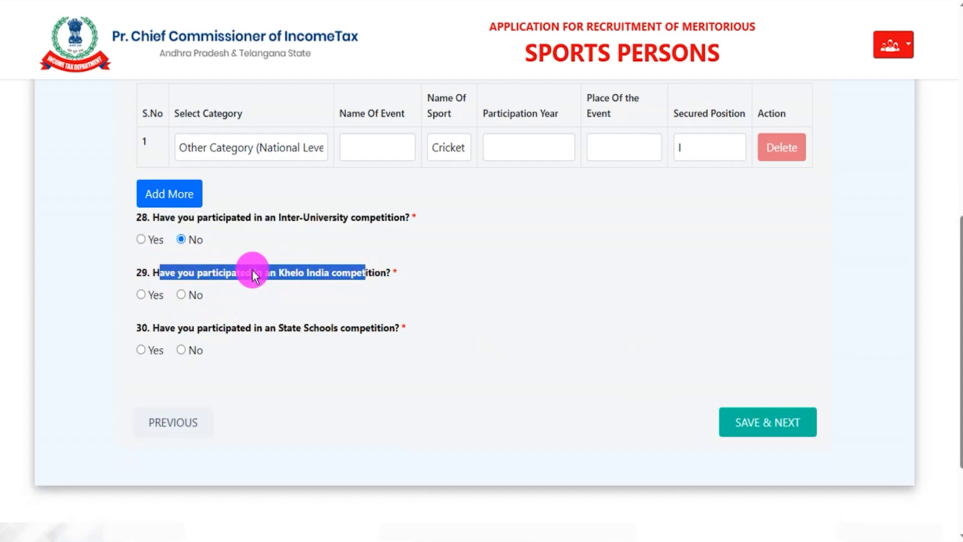
click(146, 295)
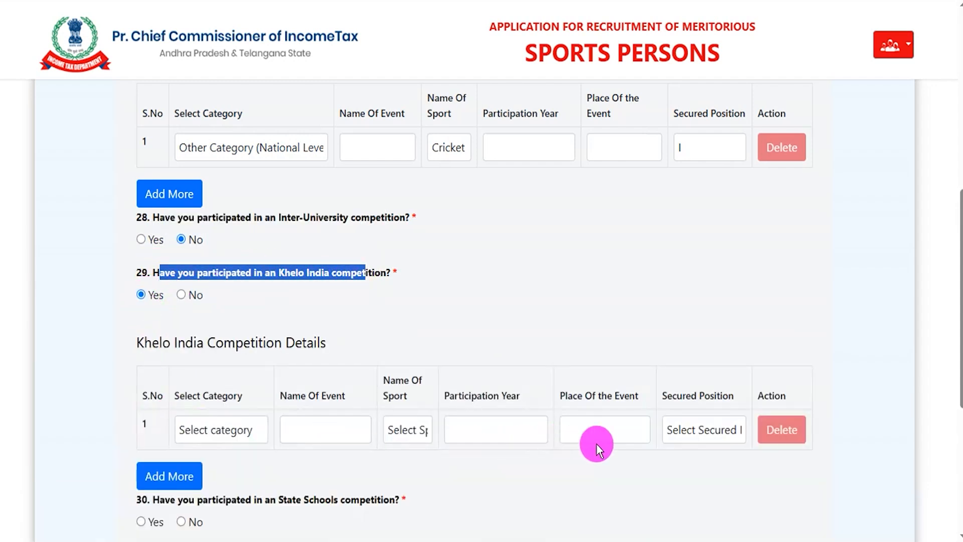
click(182, 297)
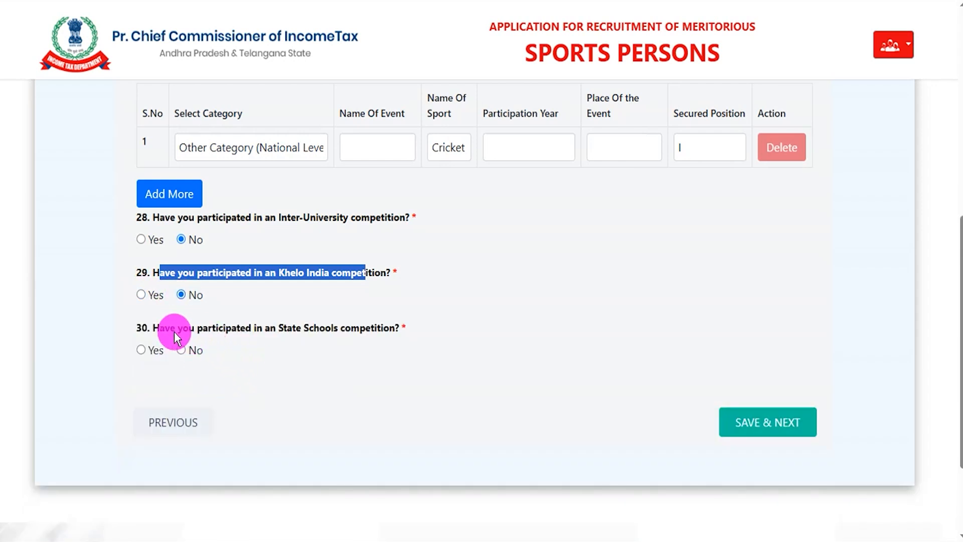
- Check the detail fields required for State Schools participation, and answer No to that question
drag(161, 326, 310, 331)
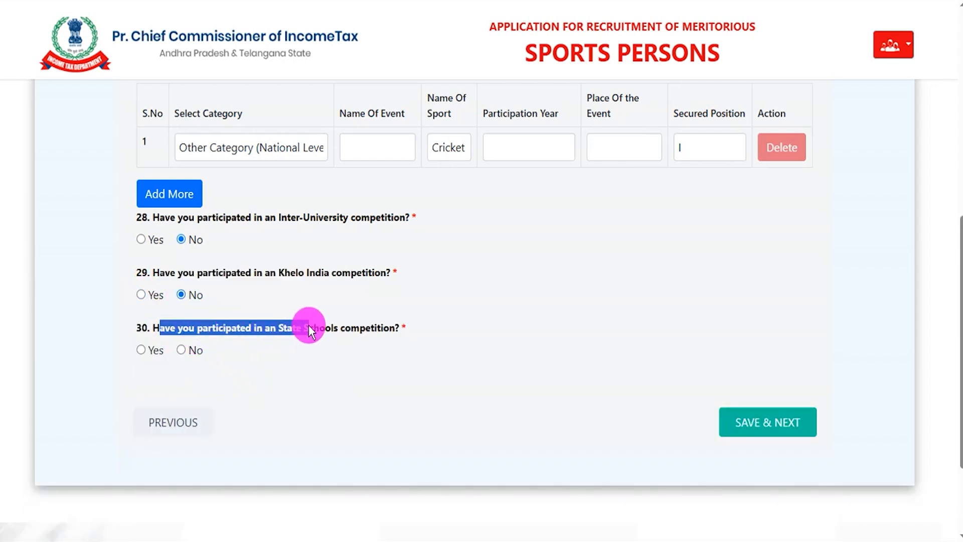
click(145, 354)
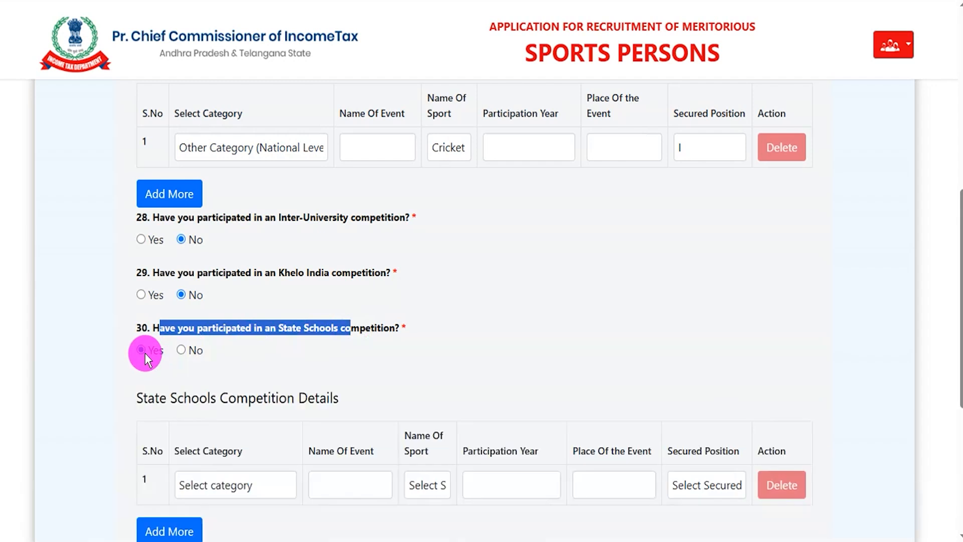
scroll(564, 400, down, 3)
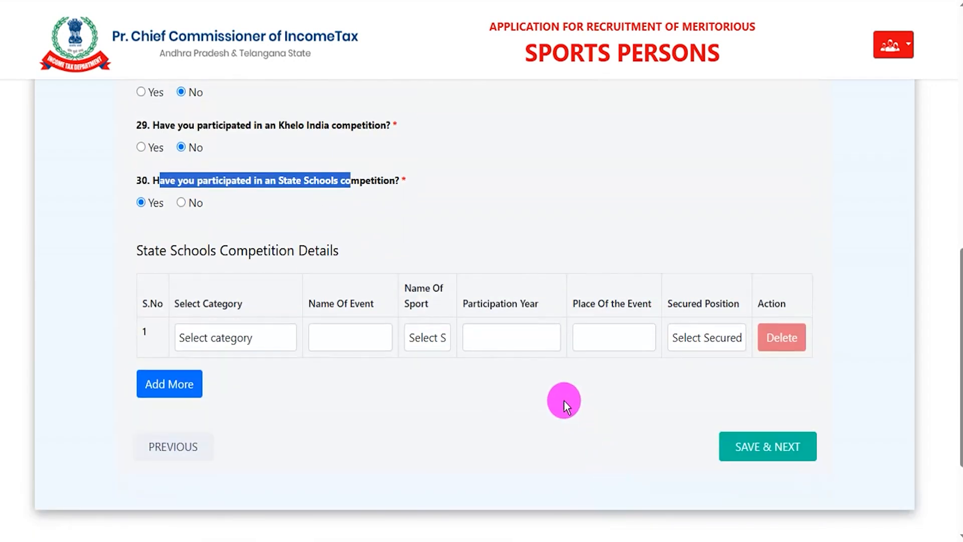
click(191, 200)
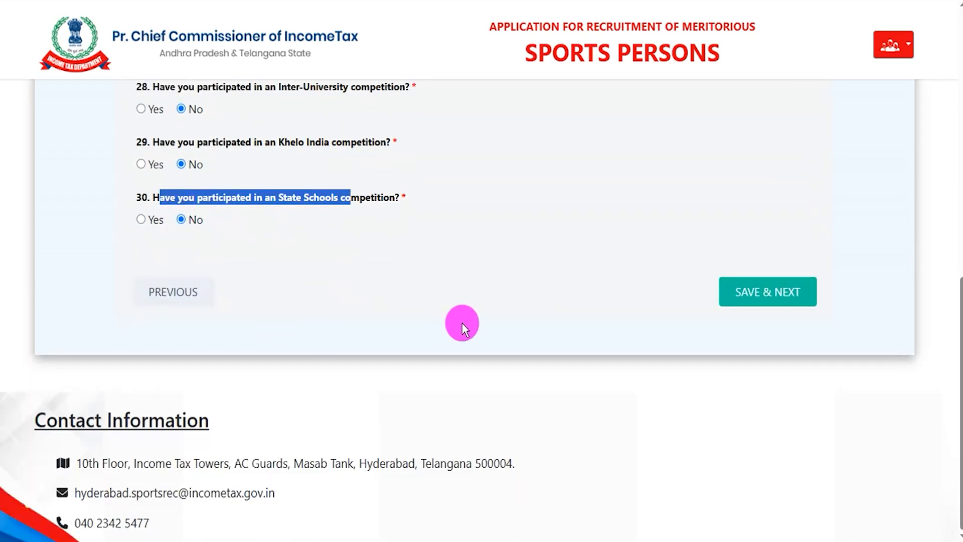
- Save the Sport Events section and continue to the Achievement Upload section
scroll(506, 294, up, 1)
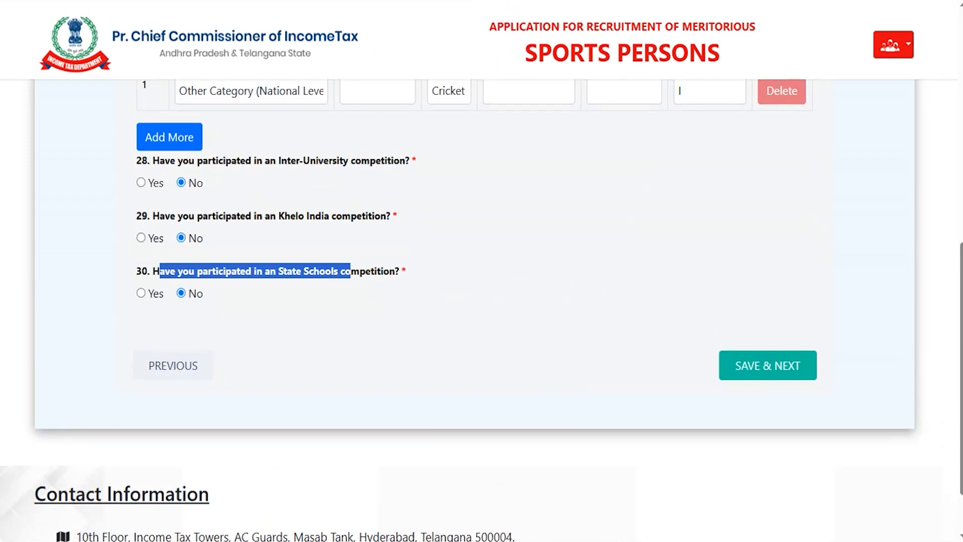
drag(771, 218, 773, 348)
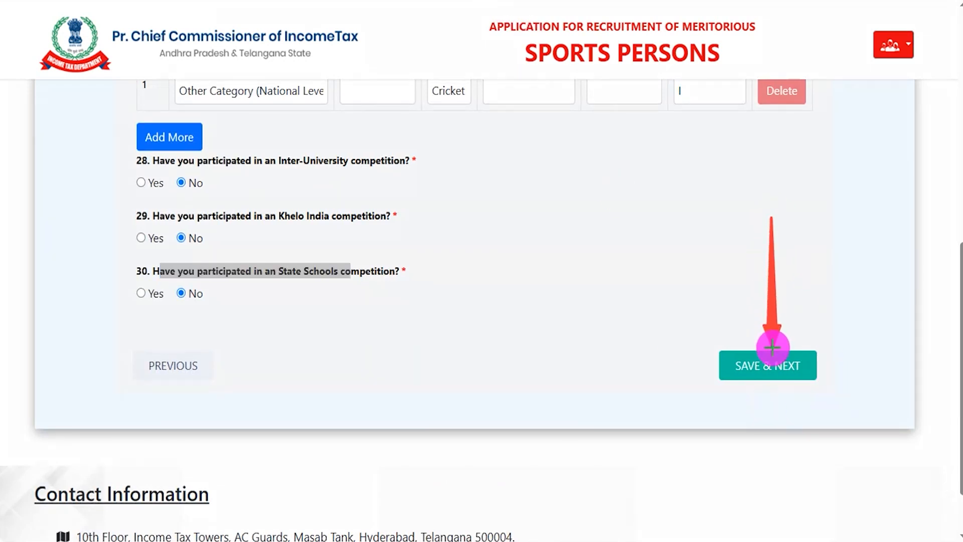
click(773, 351)
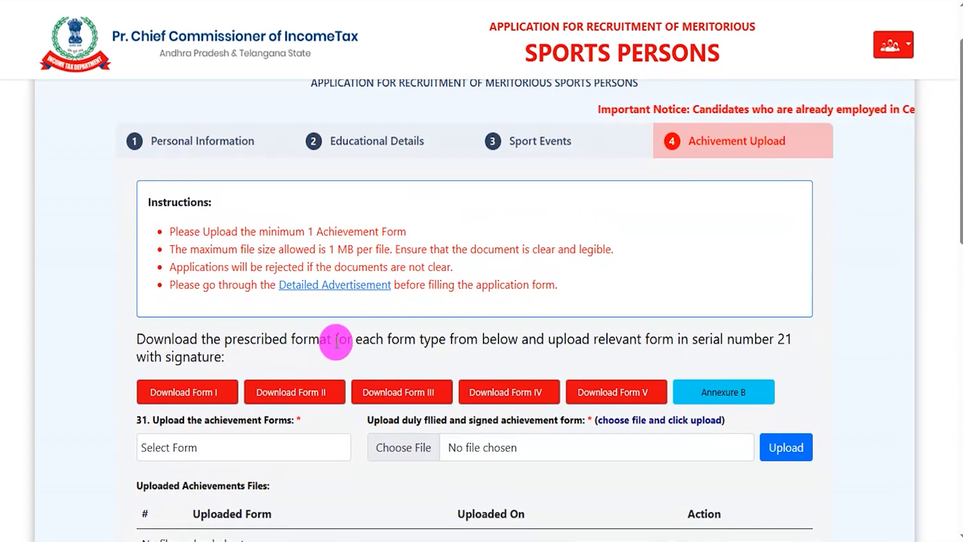
- Open the prescribed Form 1 certificate for international competitions and examine its association, name, parentage and competition lines
scroll(335, 340, down, 2)
scroll(336, 343, down, 2)
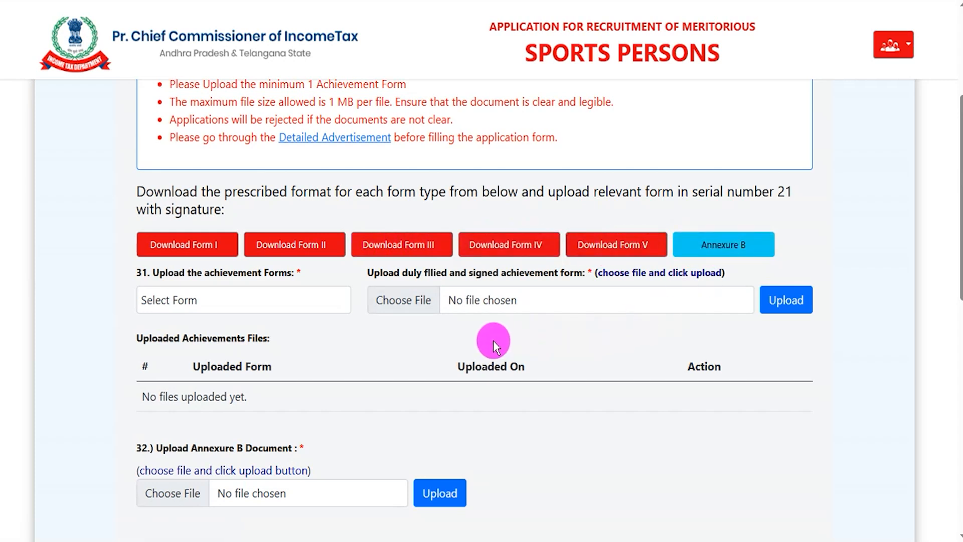
click(321, 251)
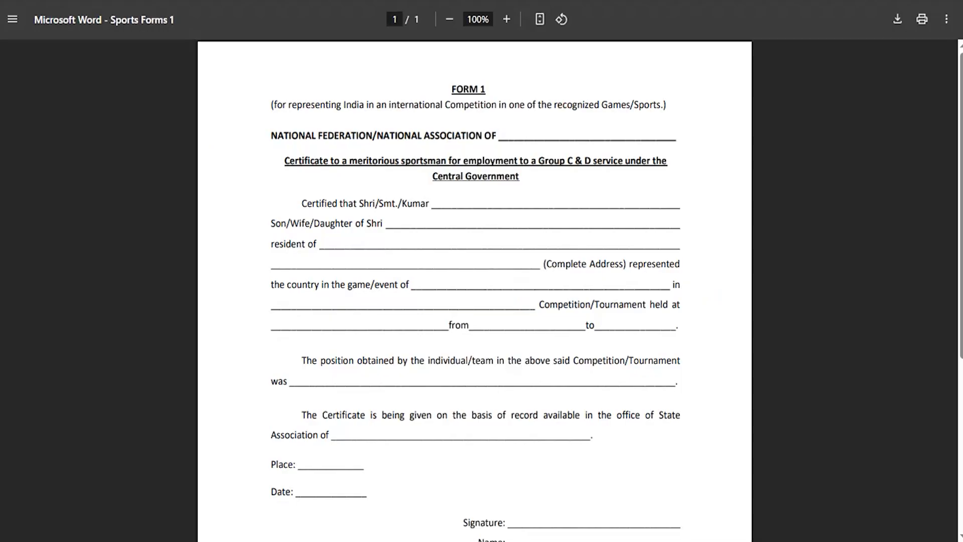
drag(390, 195, 428, 203)
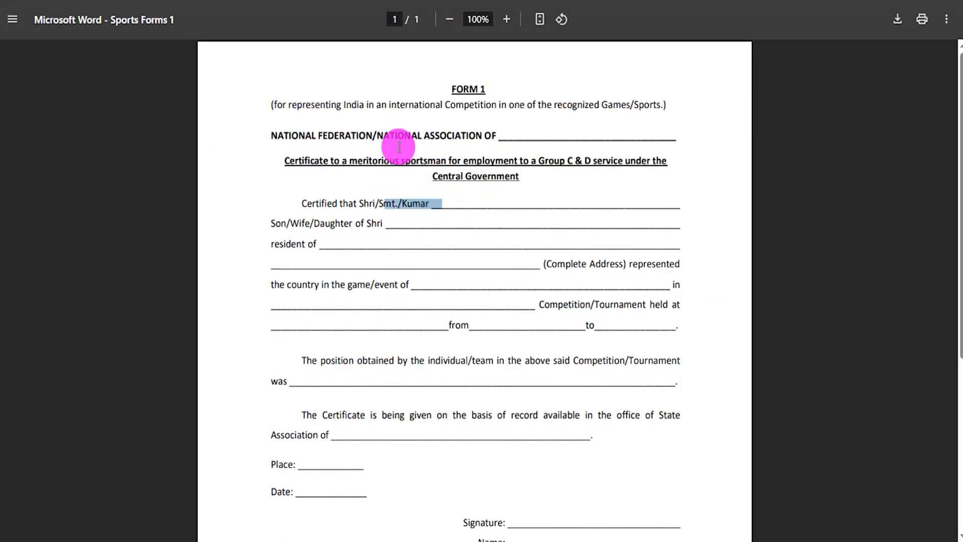
drag(366, 136, 433, 135)
key(ctrl+w)
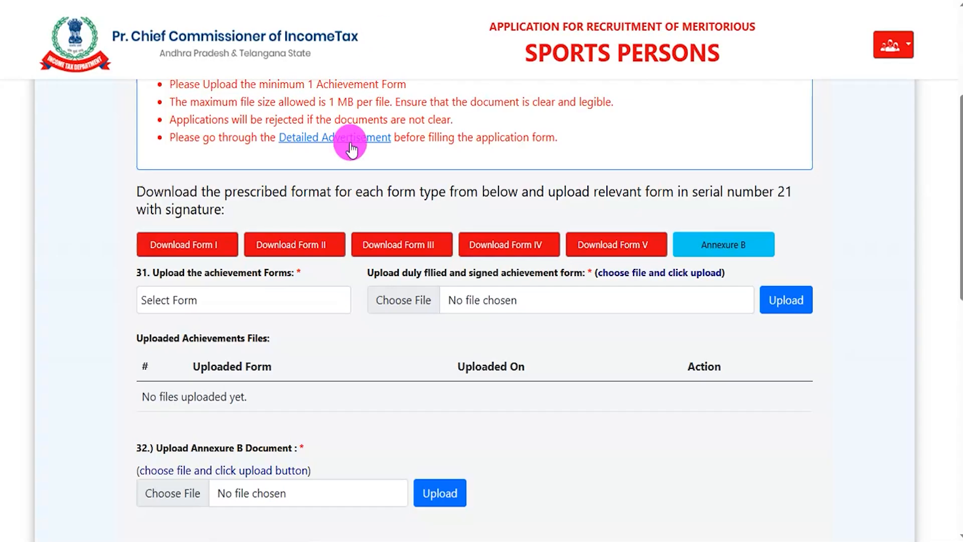
click(209, 249)
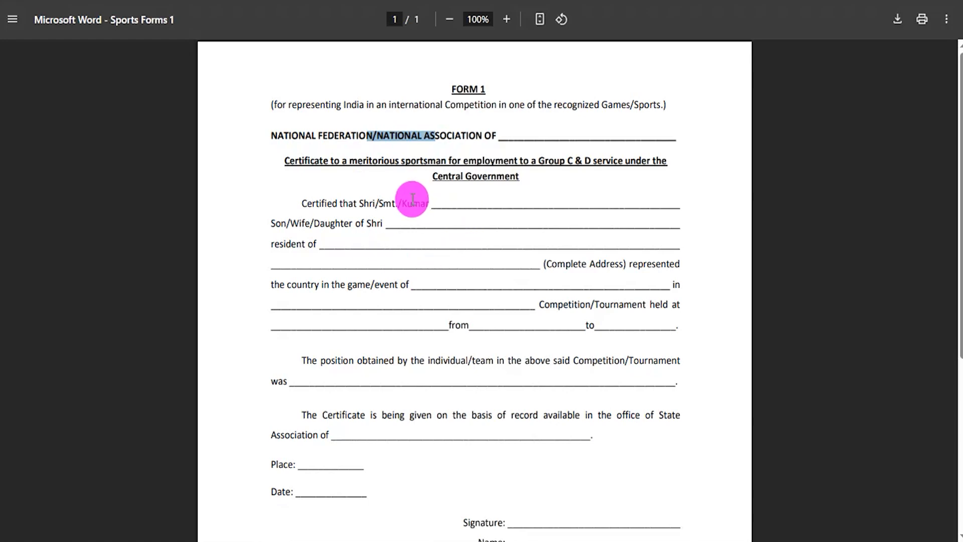
click(340, 205)
double_click(345, 222)
scroll(430, 322, down, 5)
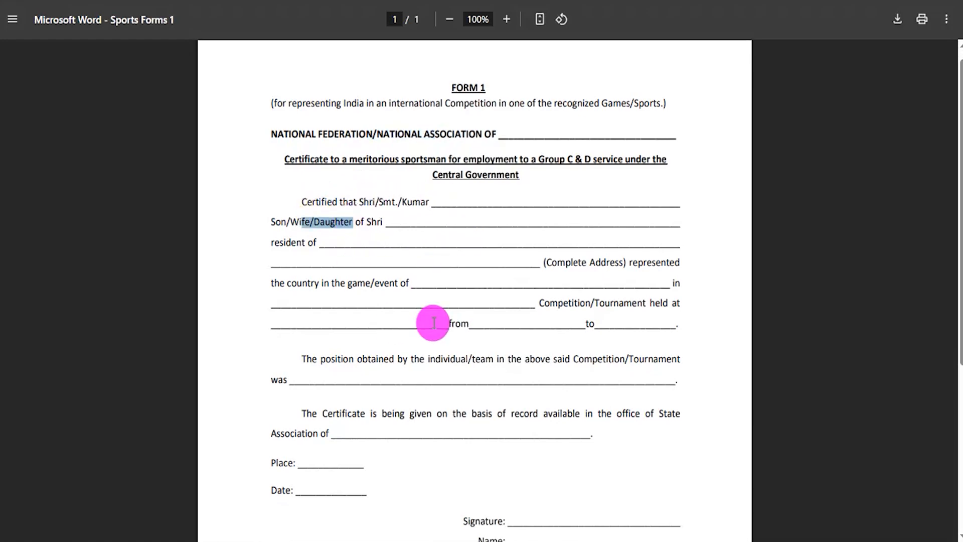
scroll(434, 323, up, 5)
key(ctrl+w)
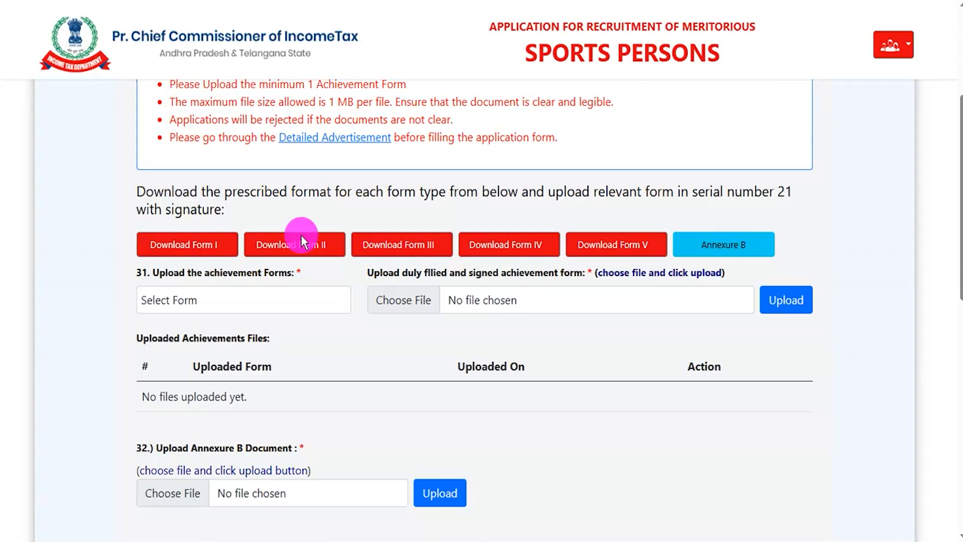
- Check the available achievement form types and select Form I for the upload
click(232, 303)
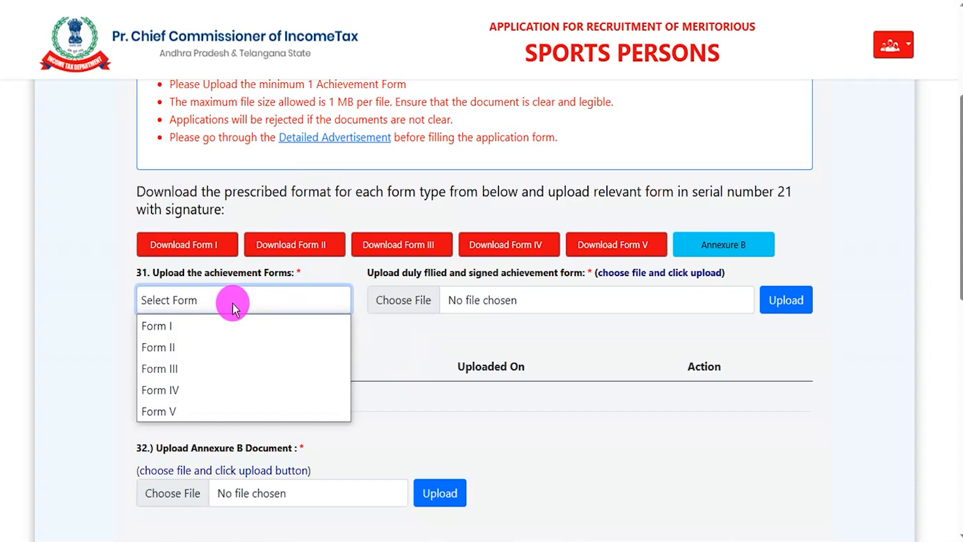
click(184, 327)
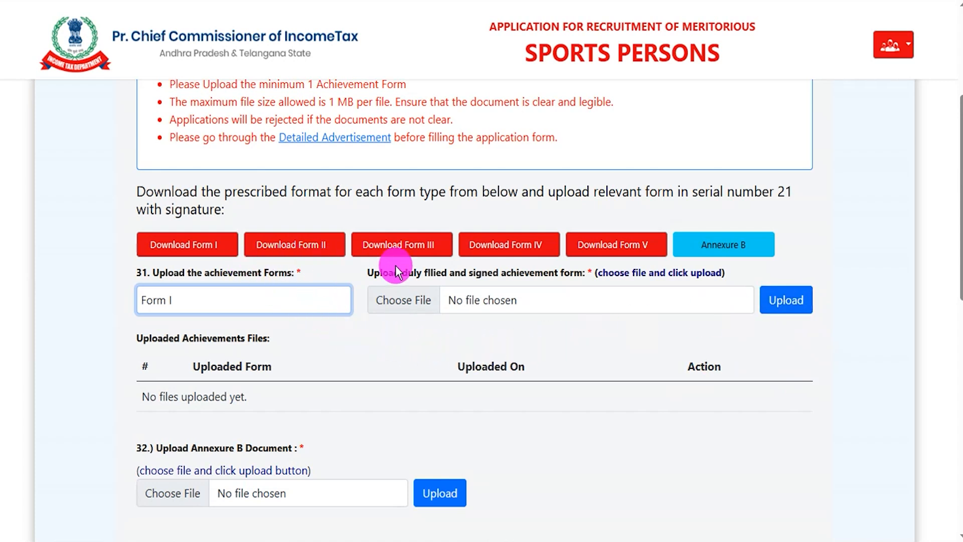
click(258, 300)
click(476, 362)
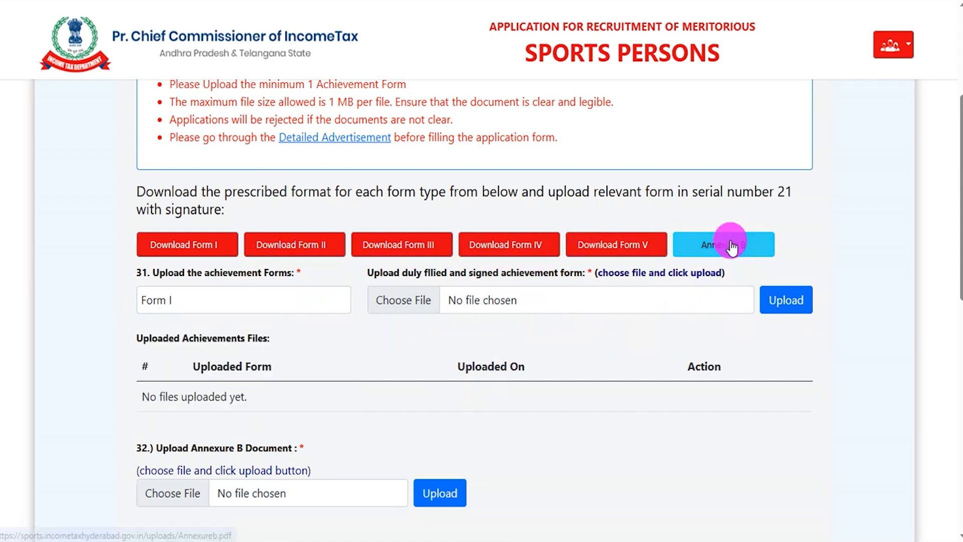
- Open the Annexure-B self declaration and examine its declaration points, date and applicant signature line
scroll(445, 405, down, 1)
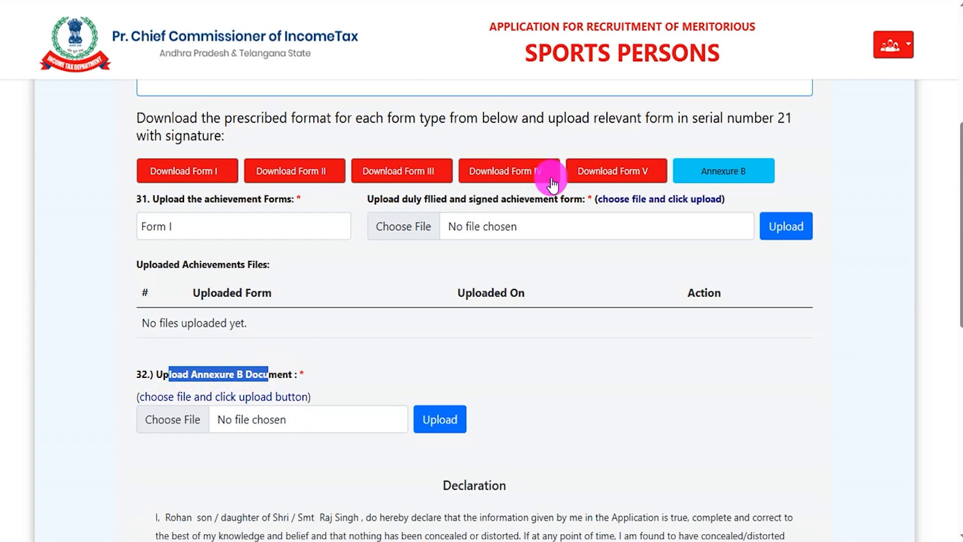
click(723, 170)
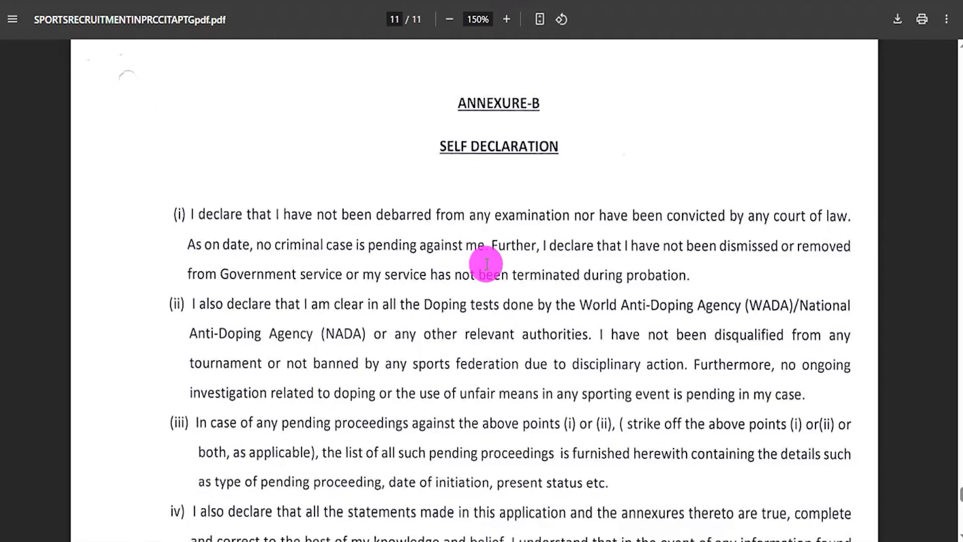
scroll(488, 263, up, 4)
scroll(487, 262, down, 4)
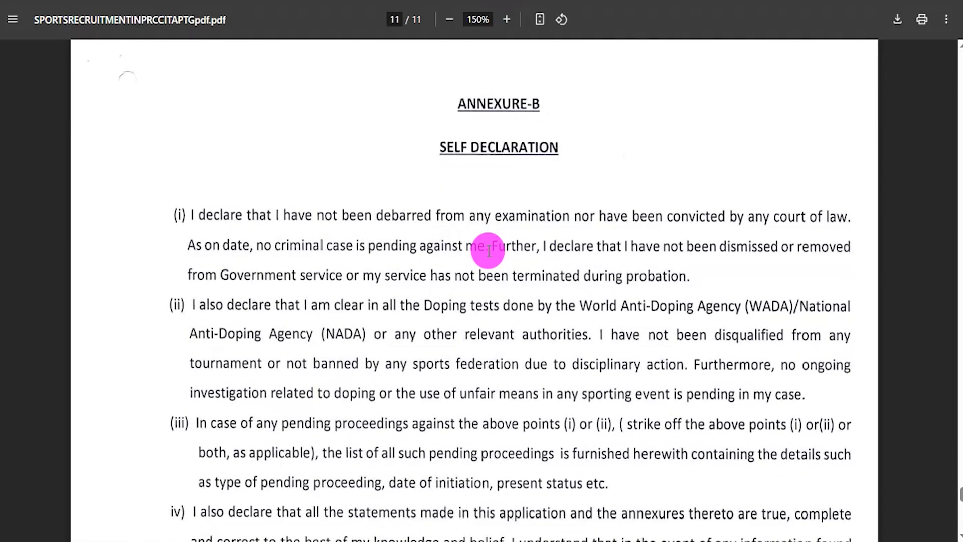
scroll(451, 377, down, 6)
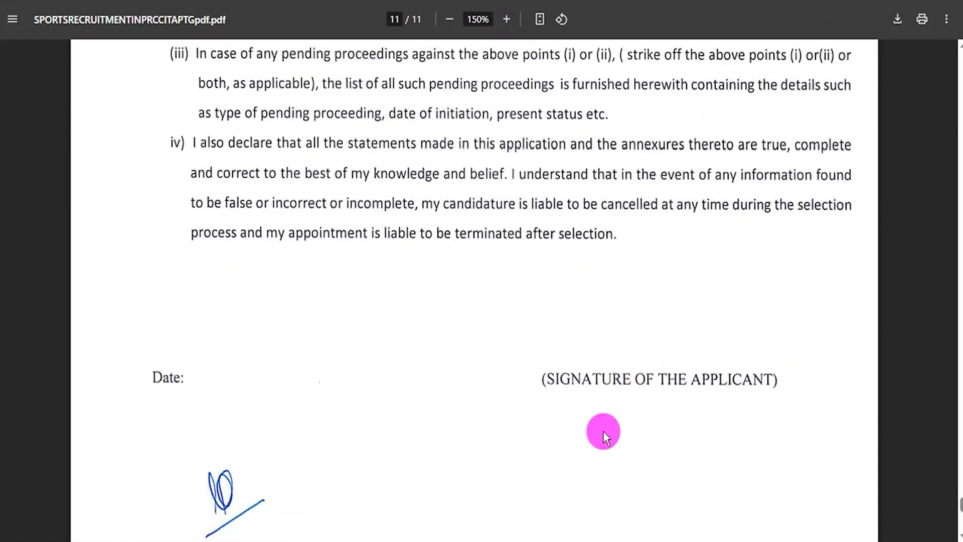
- Agree to the declaration below the Annexure B upload and open the Place field for entry
scroll(603, 432, up, 1)
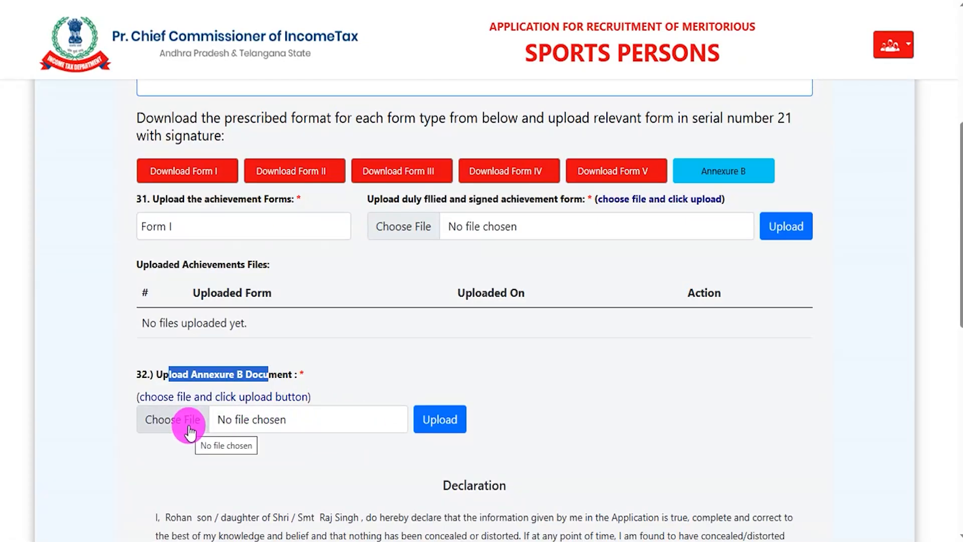
click(332, 466)
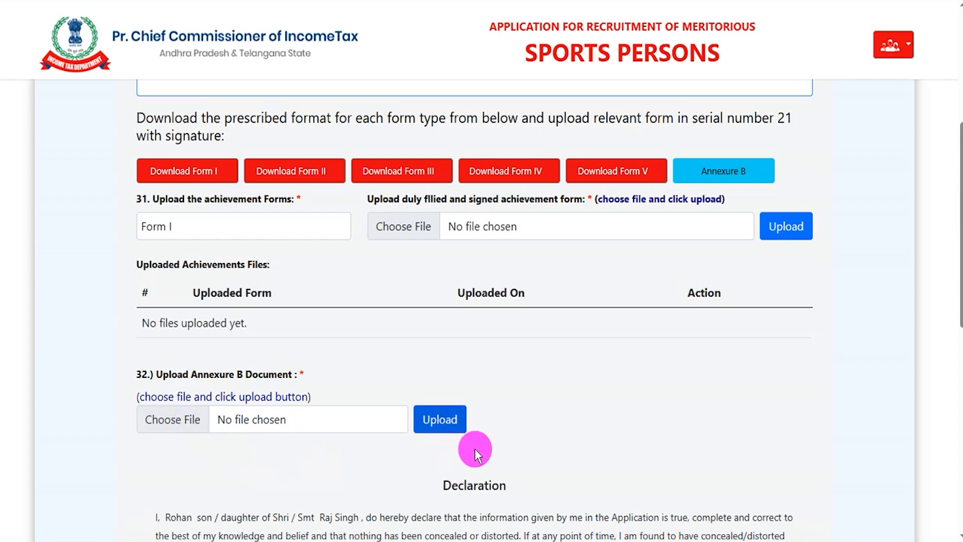
scroll(570, 426, down, 4)
scroll(570, 426, down, 3)
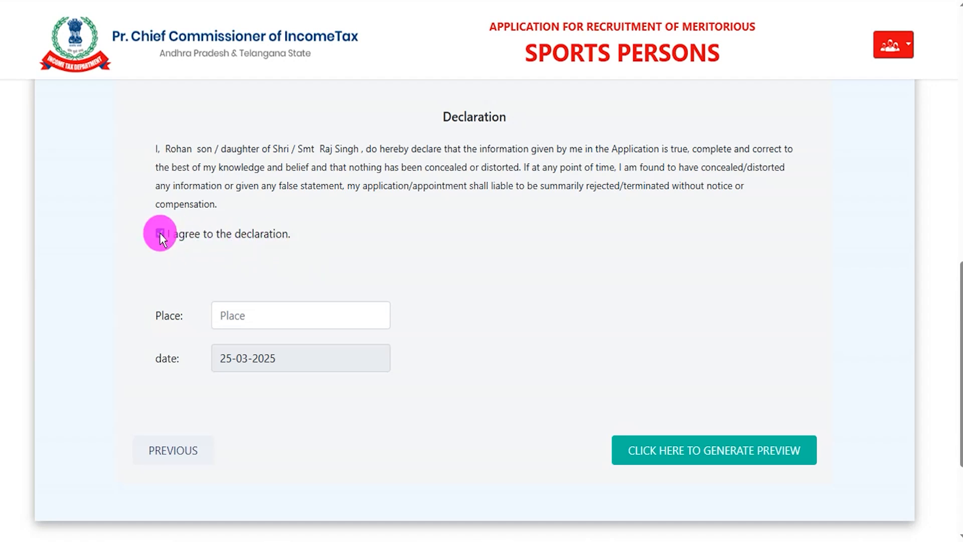
click(245, 322)
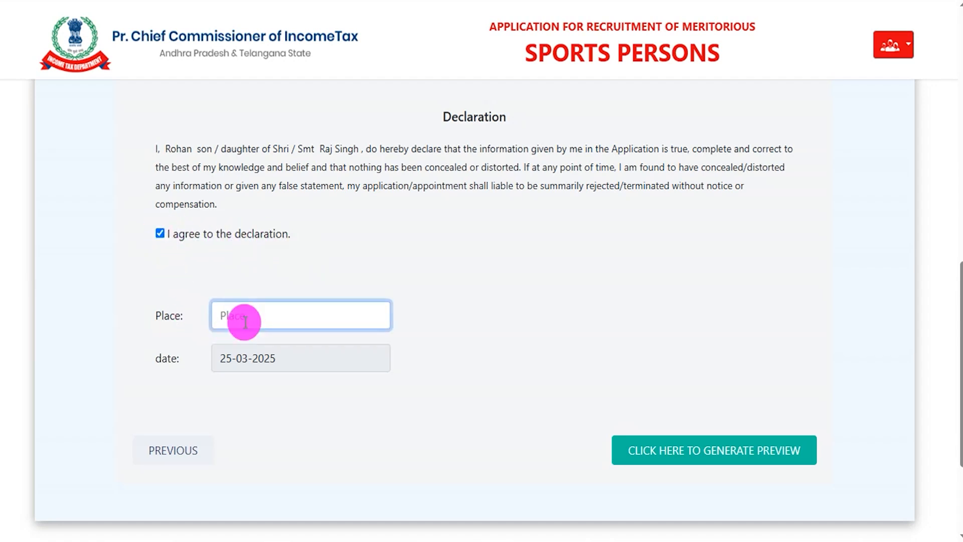
- Generate the application preview, then submit the form by generating its application number
click(545, 3)
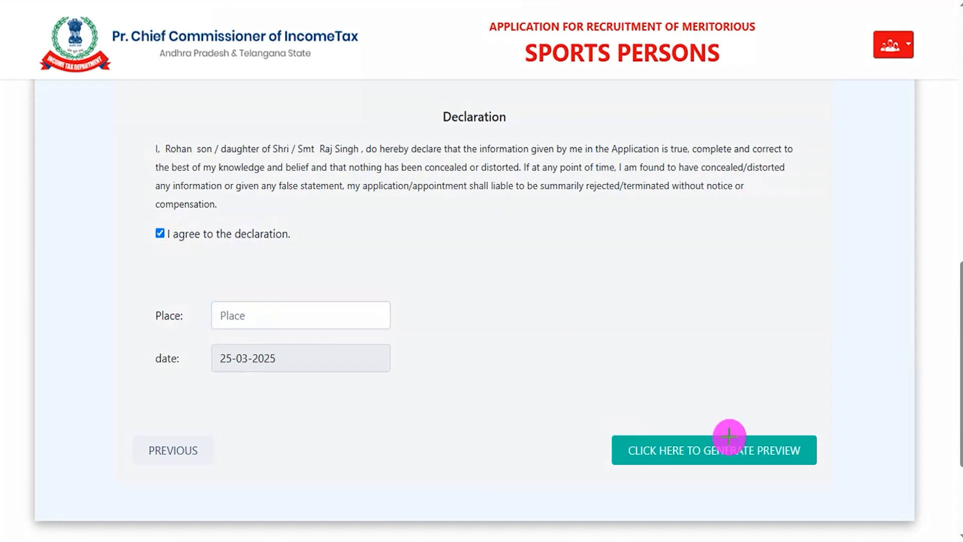
drag(864, 268, 814, 433)
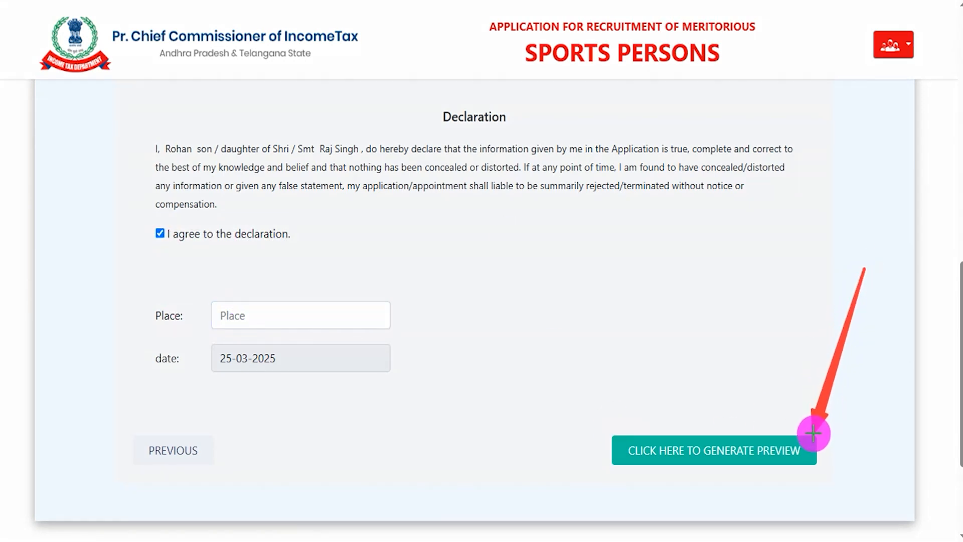
click(715, 450)
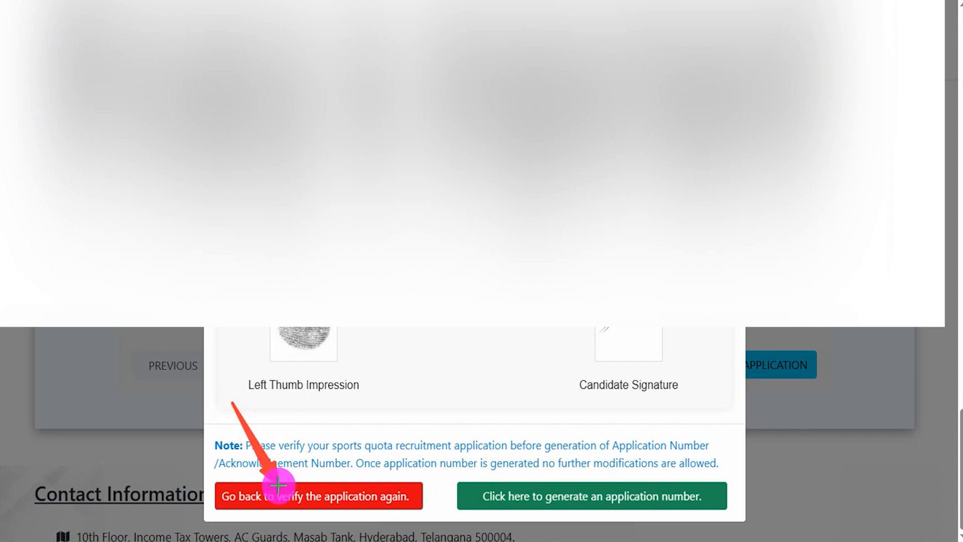
drag(617, 405, 567, 486)
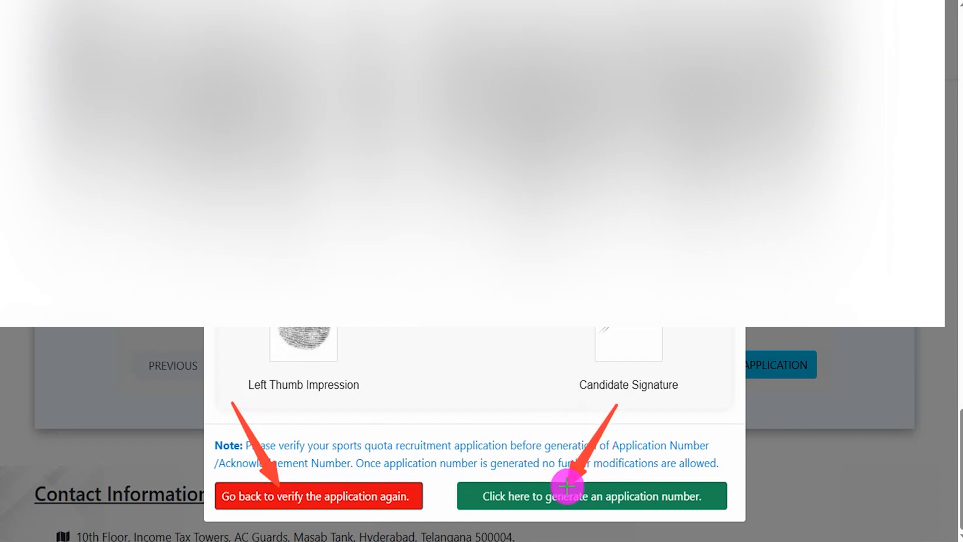
click(649, 497)
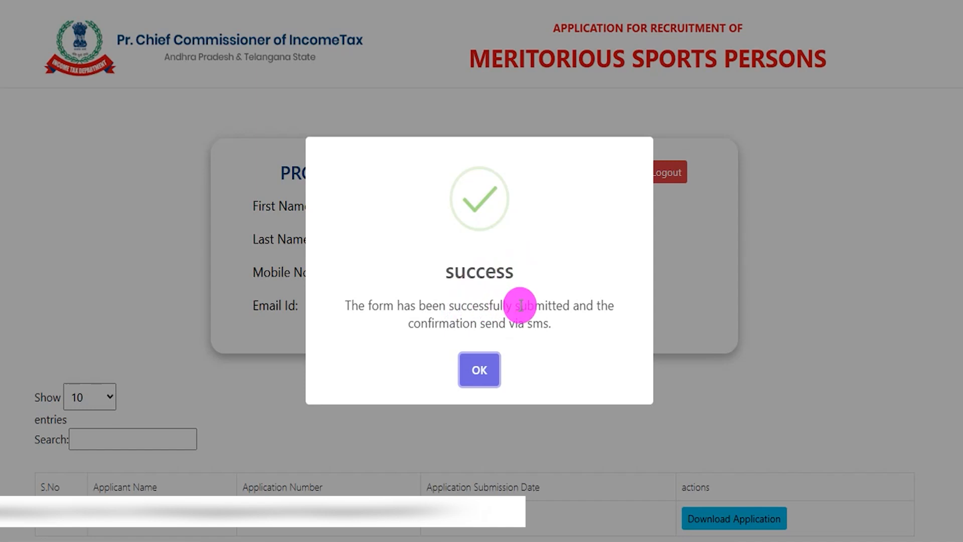
- Dismiss the submission confirmation and locate the Download Application option in the submitted applications table
drag(419, 306, 516, 327)
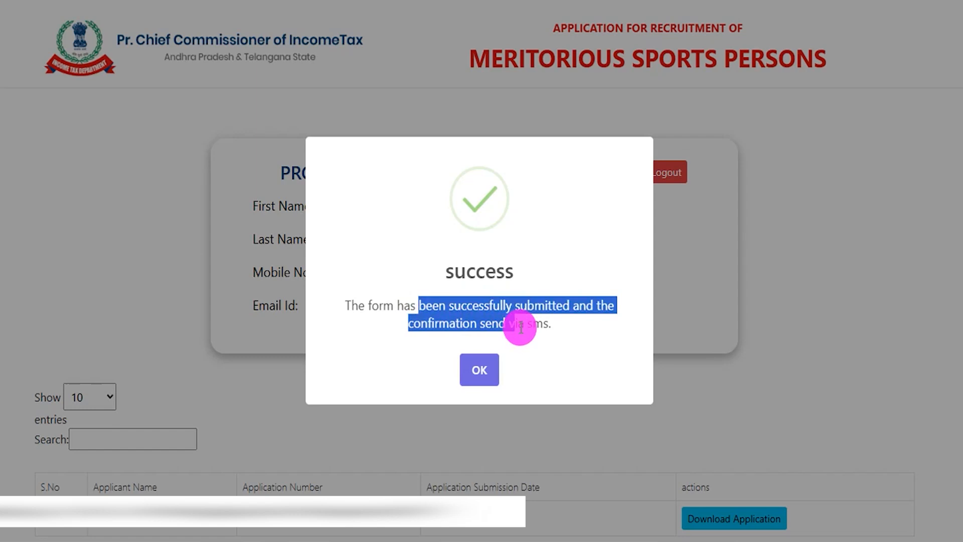
click(479, 369)
scroll(616, 350, down, 5)
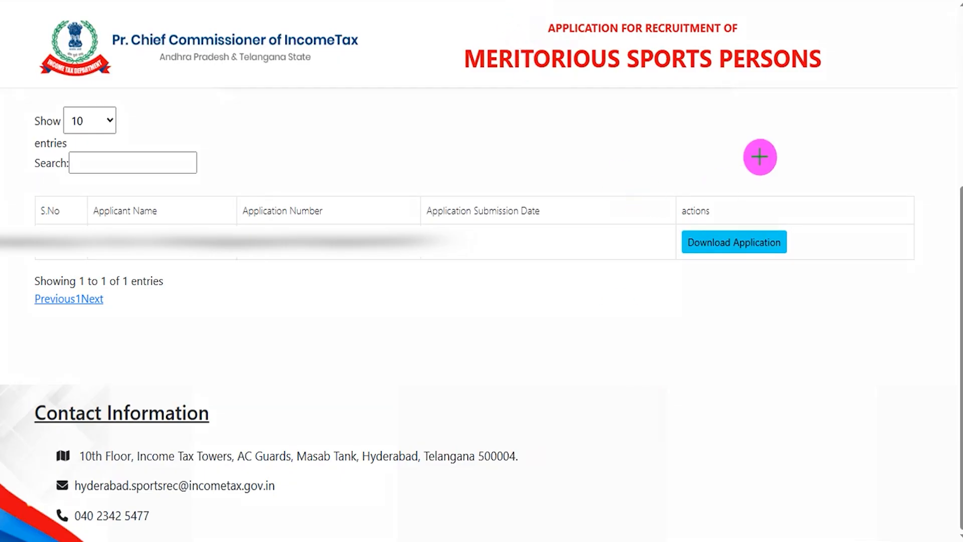
drag(801, 121, 768, 230)
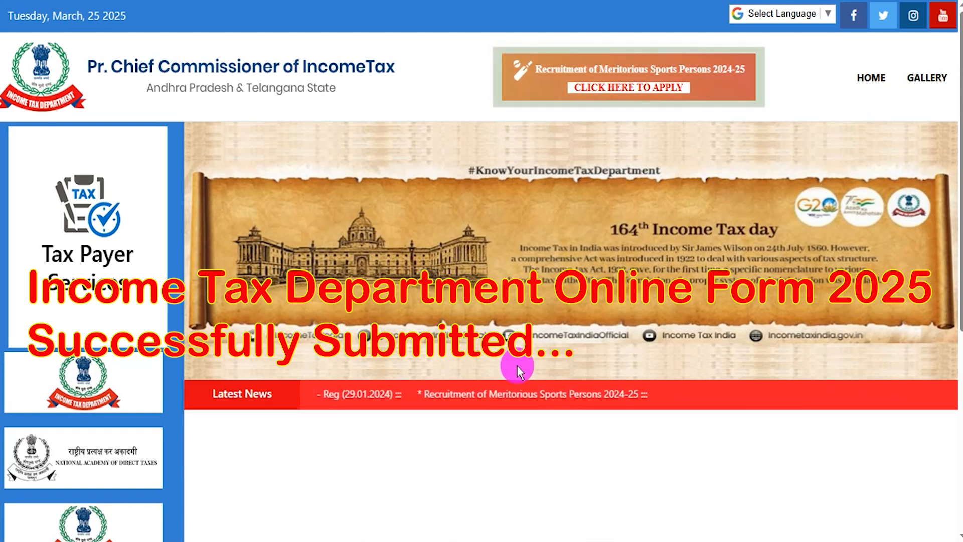
scroll(516, 365, down, 6)
scroll(517, 366, up, 6)
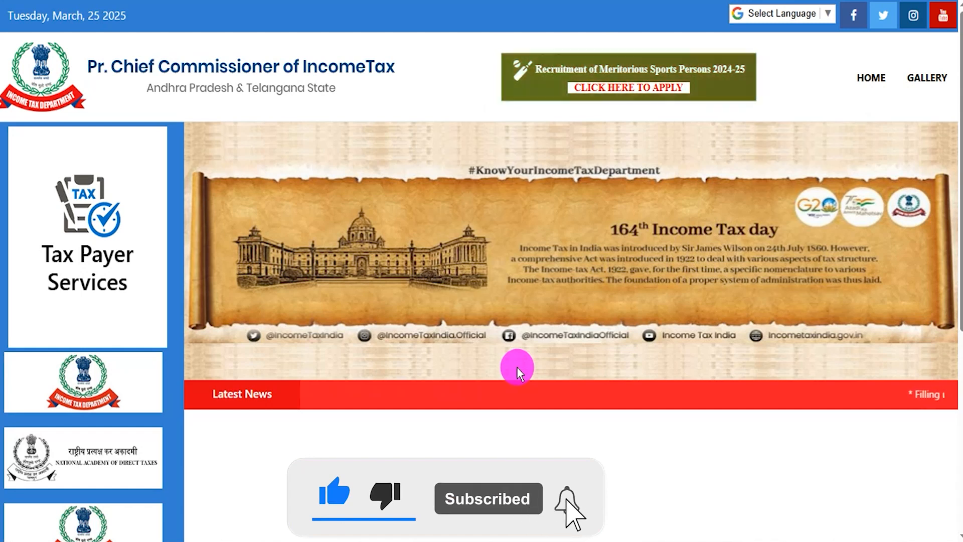
scroll(517, 366, down, 1)
scroll(517, 367, up, 1)
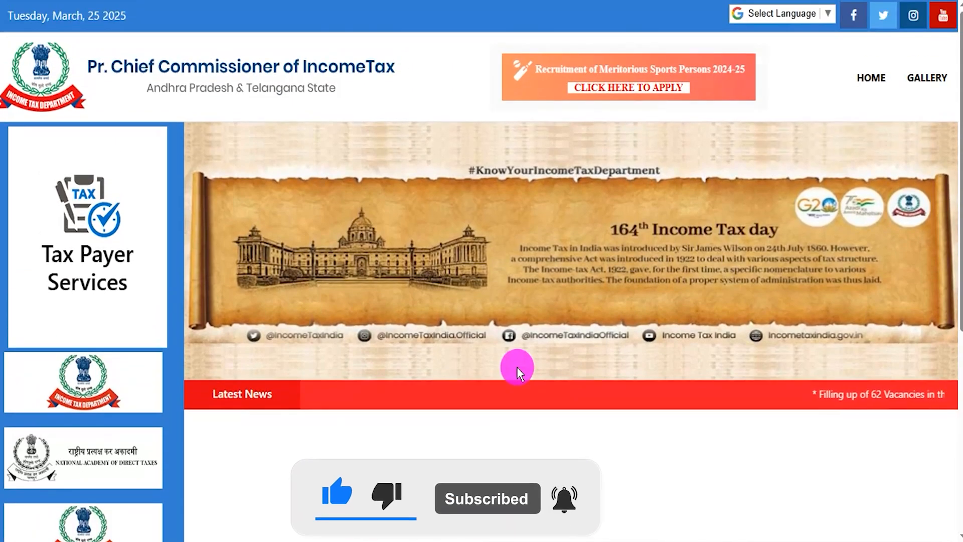